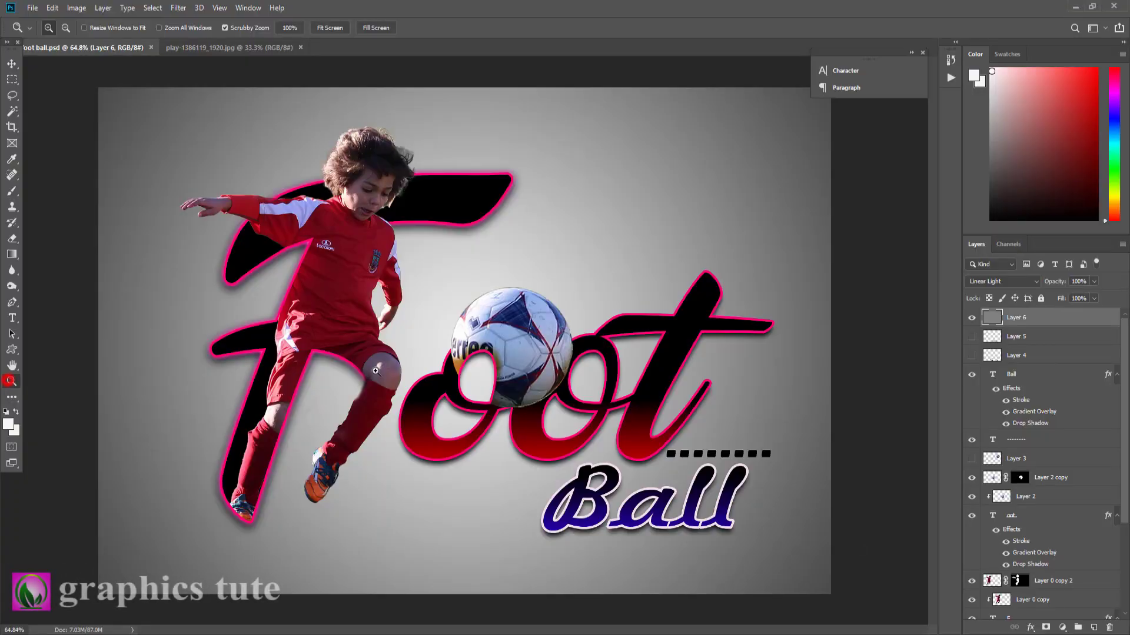
Zoom out slightly on the finished Foot Ball poster with Scrubby Zoom
{"action": "left_click_drag", "start_coordinate": [375, 371], "coordinate": [366, 358]}
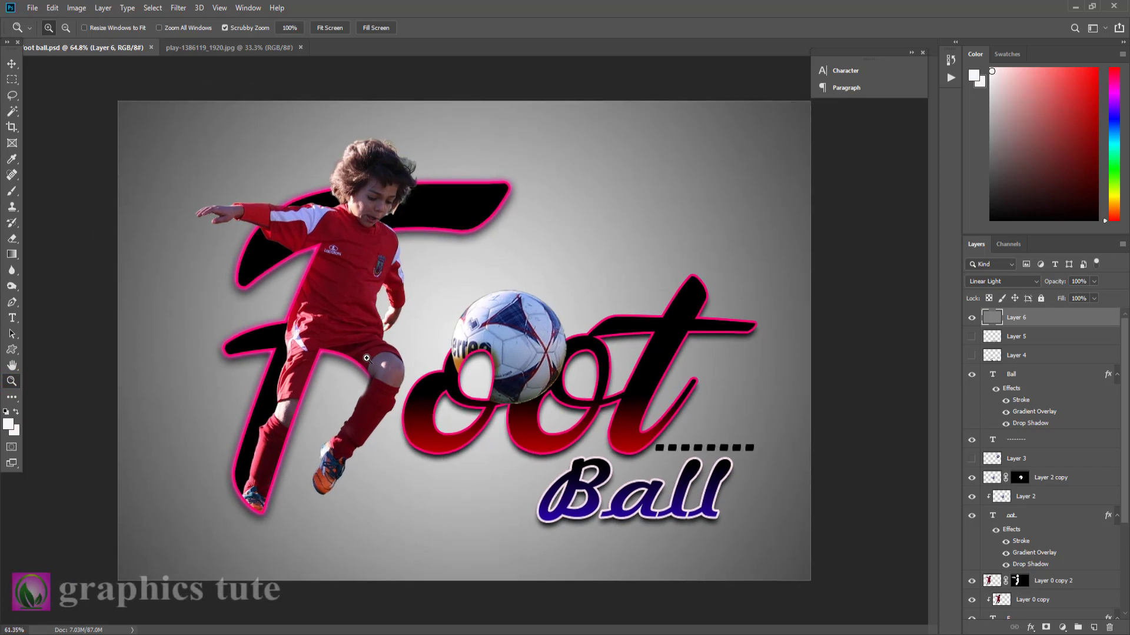
From the soccer photo, create a new blank 1920×1280 document
{"action": "left_click", "coordinate": [230, 48]}
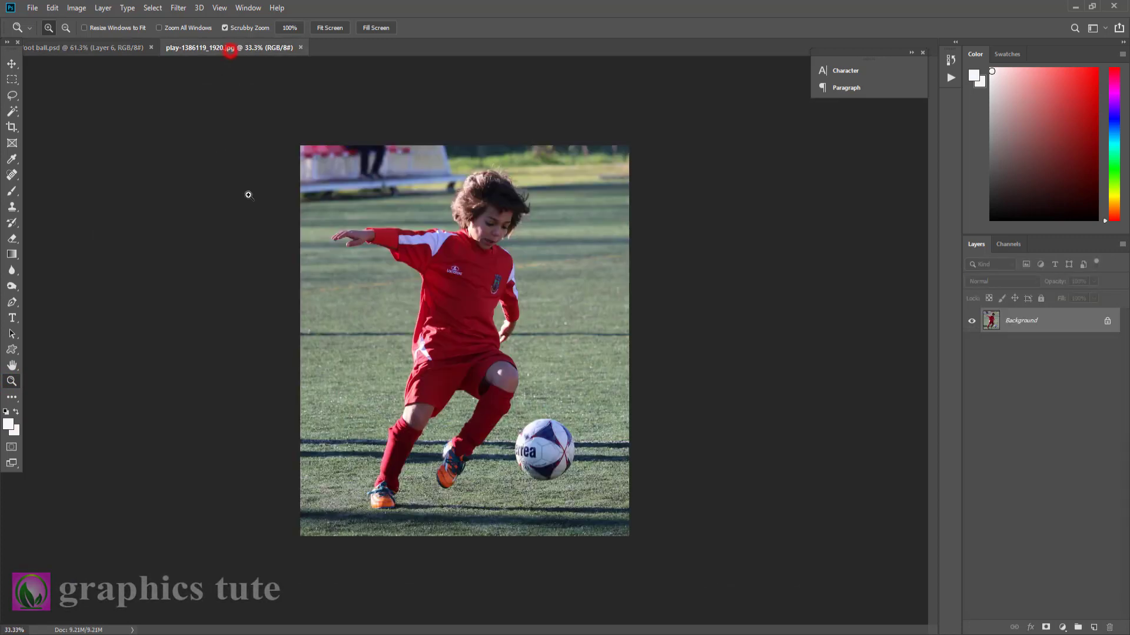
{"action": "left_click", "coordinate": [31, 8]}
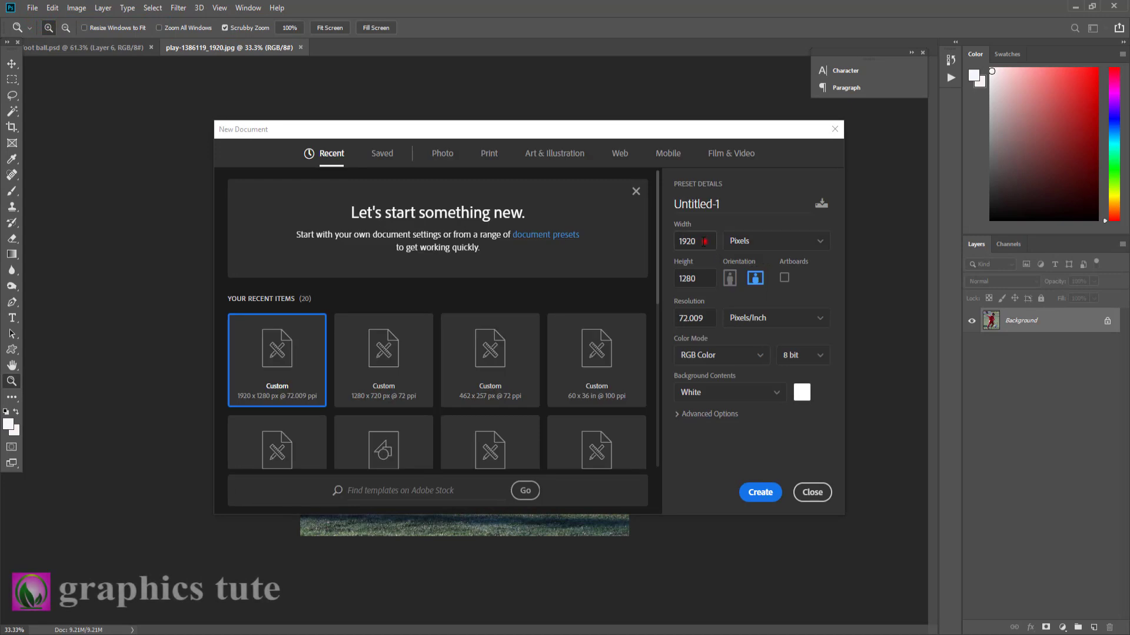
{"action": "left_click", "coordinate": [759, 490]}
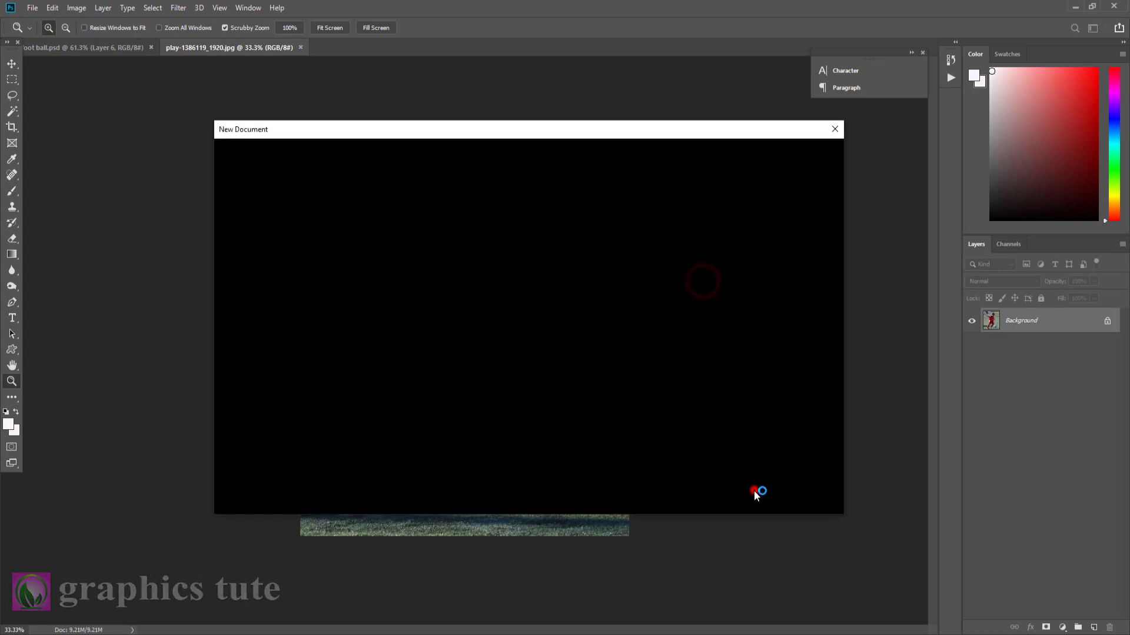
Add a grey Gradient Fill layer: Radial style, reversed, scaled to 243%
{"action": "left_click", "coordinate": [1066, 628]}
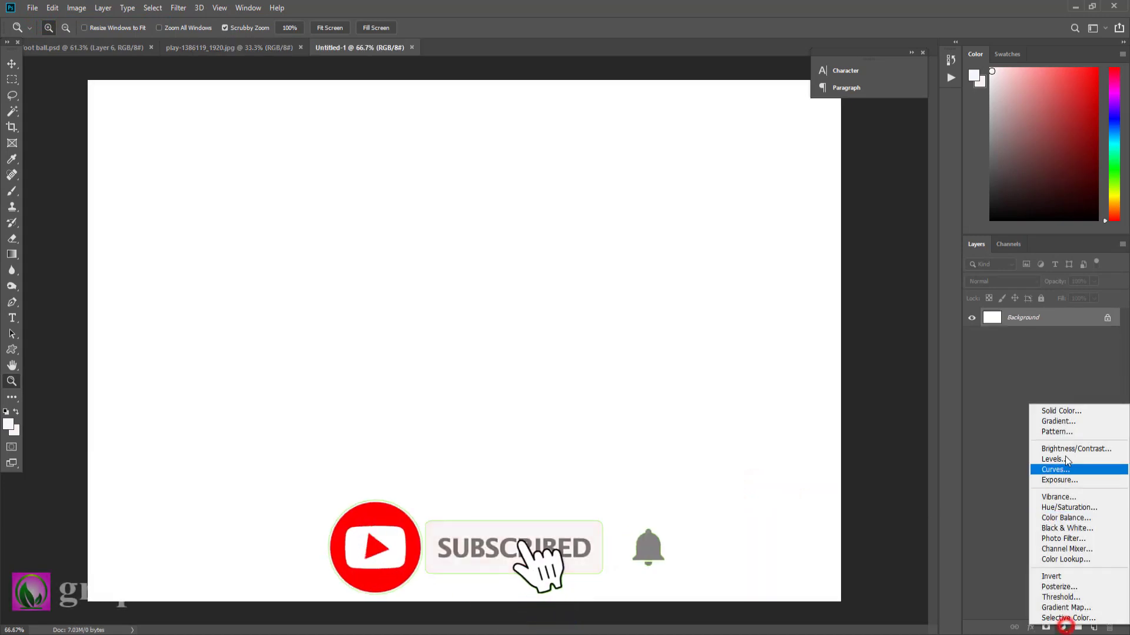
{"action": "left_click", "coordinate": [1066, 422]}
{"action": "left_click", "coordinate": [903, 291]}
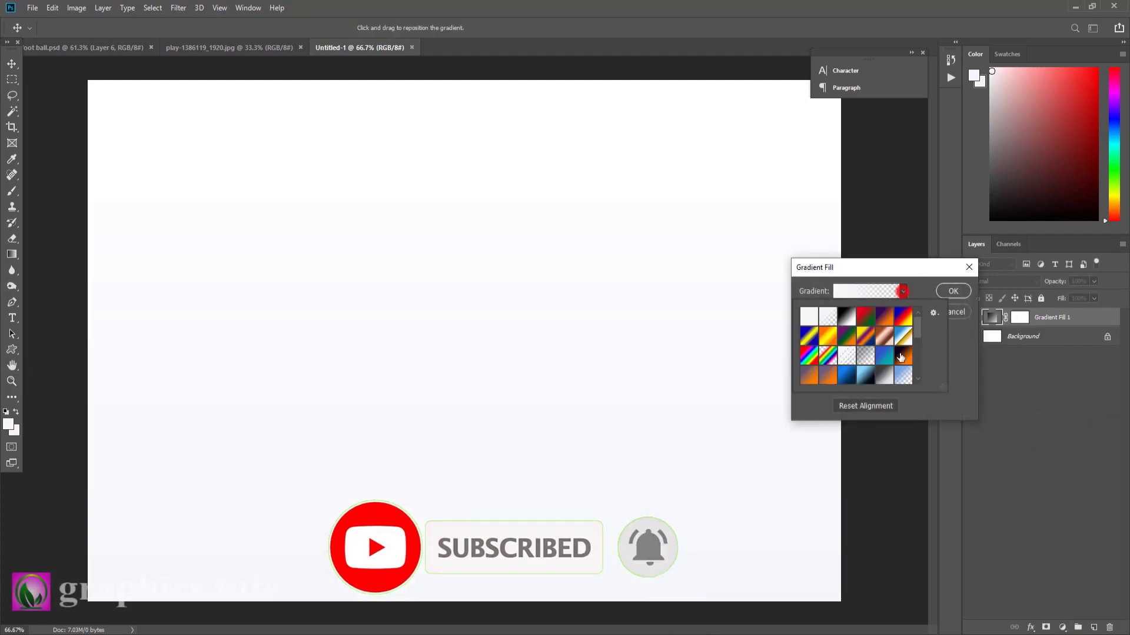
{"action": "left_click", "coordinate": [891, 379]}
{"action": "left_click", "coordinate": [869, 310]}
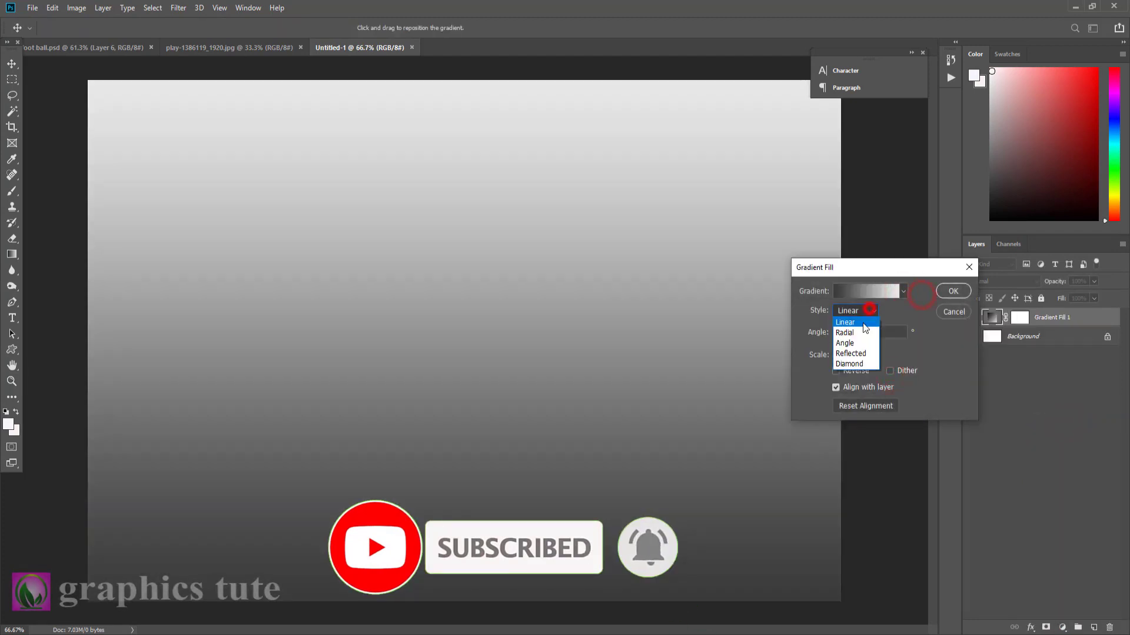
{"action": "left_click", "coordinate": [860, 331]}
{"action": "left_click", "coordinate": [839, 371]}
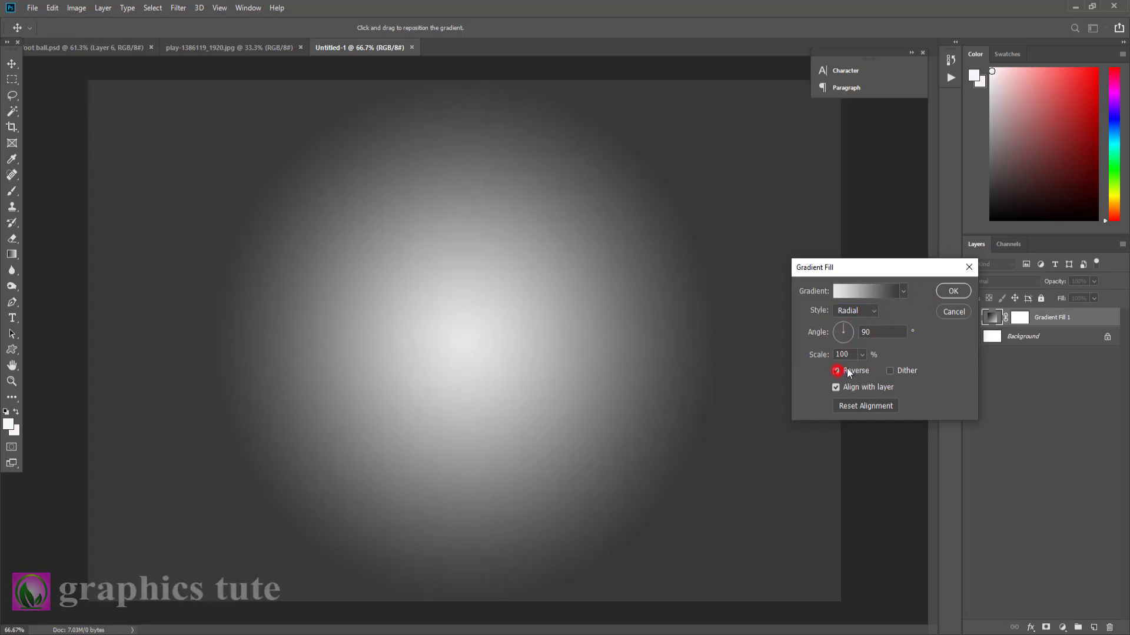
{"action": "left_click_drag", "start_coordinate": [861, 369], "coordinate": [870, 369]}
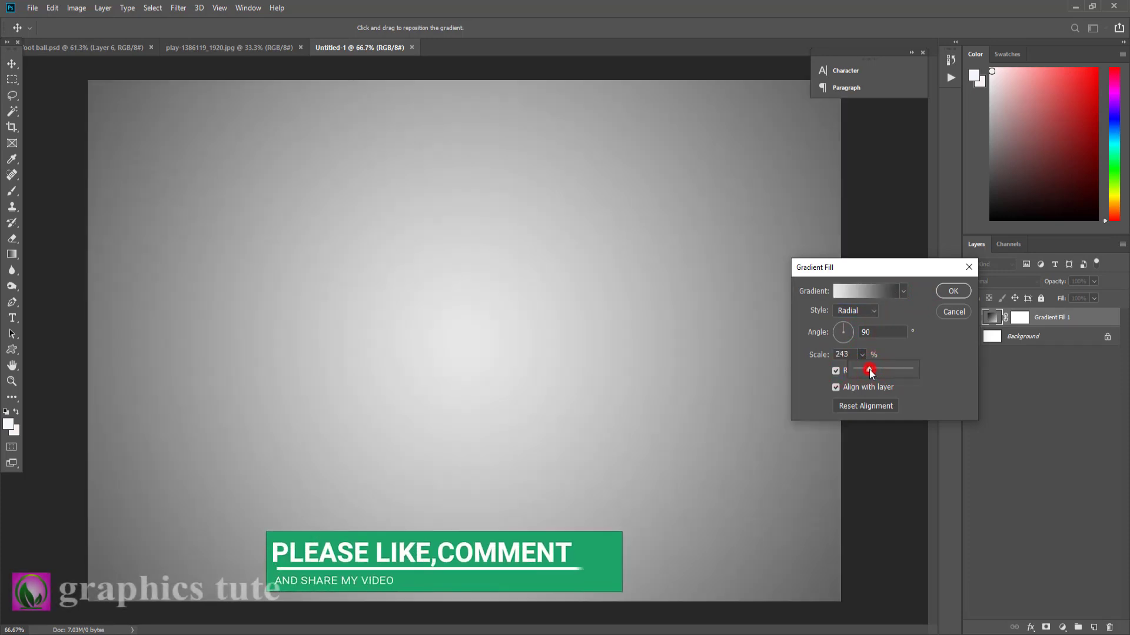
{"action": "left_click", "coordinate": [951, 291]}
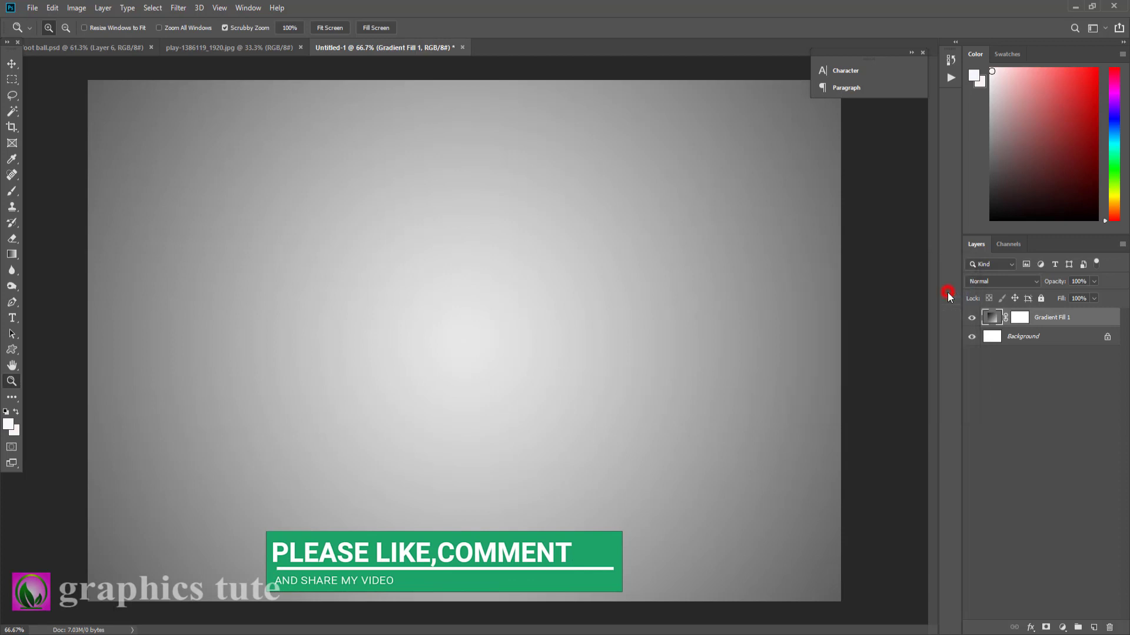
{"action": "left_click", "coordinate": [921, 54]}
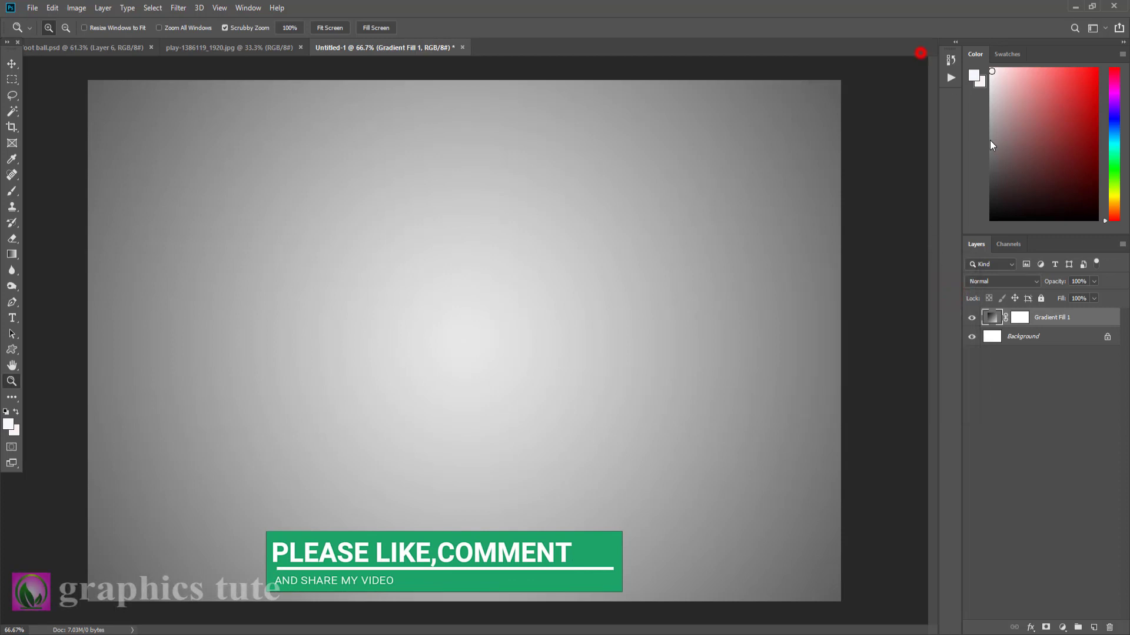
Type a script letter 'F' in Andalan Demo on the left of the canvas
{"action": "left_click", "coordinate": [15, 319]}
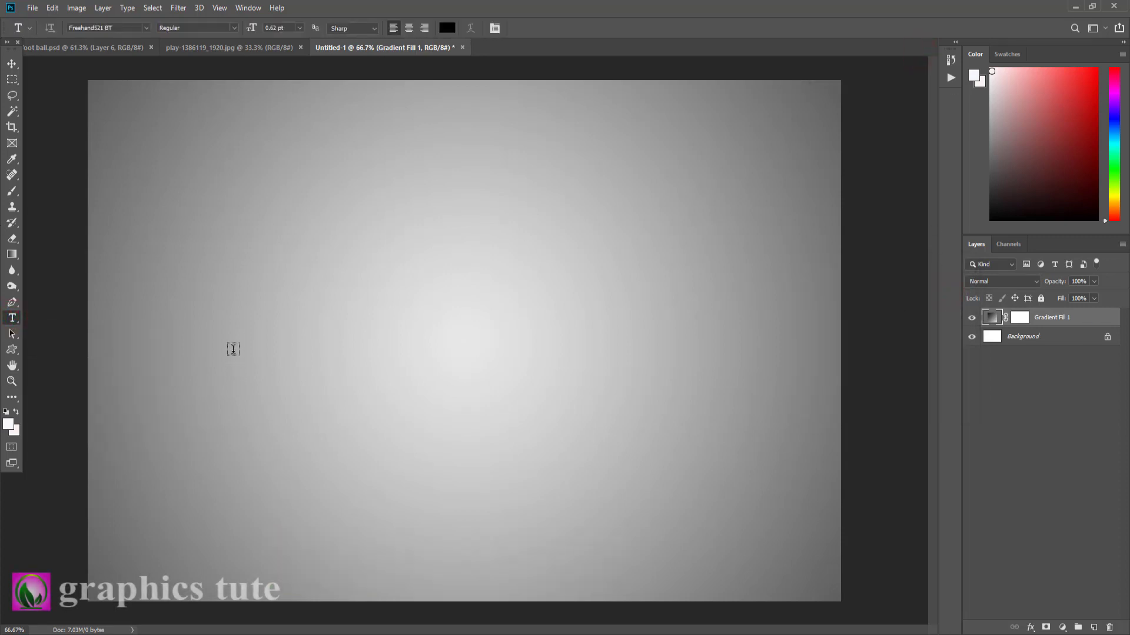
{"action": "left_click", "coordinate": [233, 351]}
{"action": "type", "text": "f"}
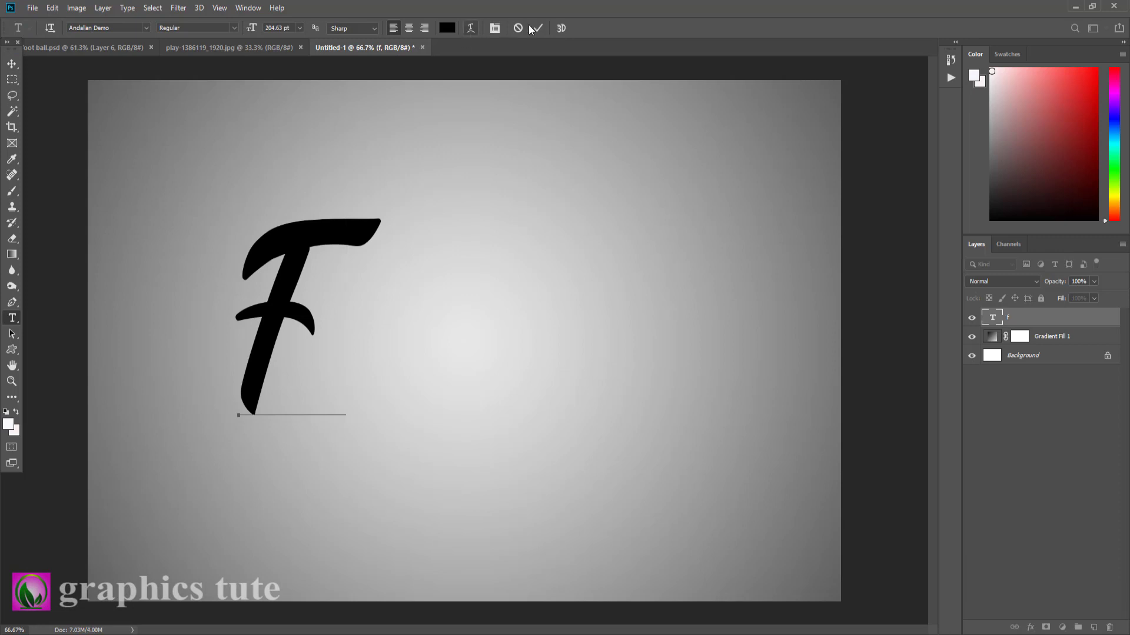
{"action": "left_click", "coordinate": [538, 28]}
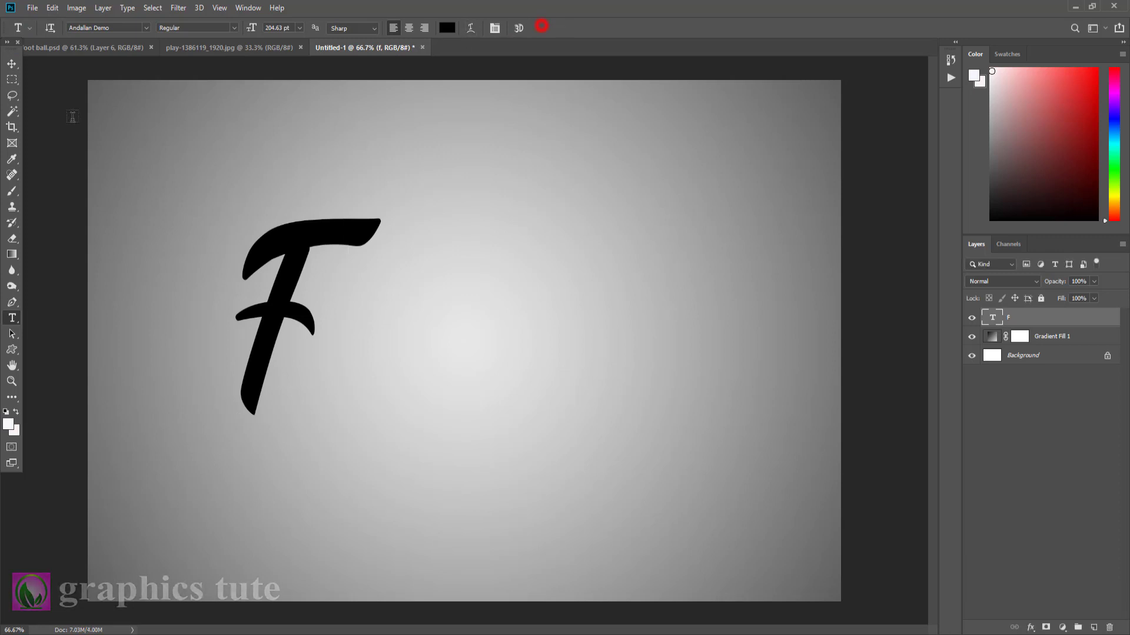
Enlarge, widen and reposition the F using Free Transform
{"action": "left_click", "coordinate": [11, 63]}
{"action": "left_click_drag", "start_coordinate": [293, 300], "coordinate": [323, 359]}
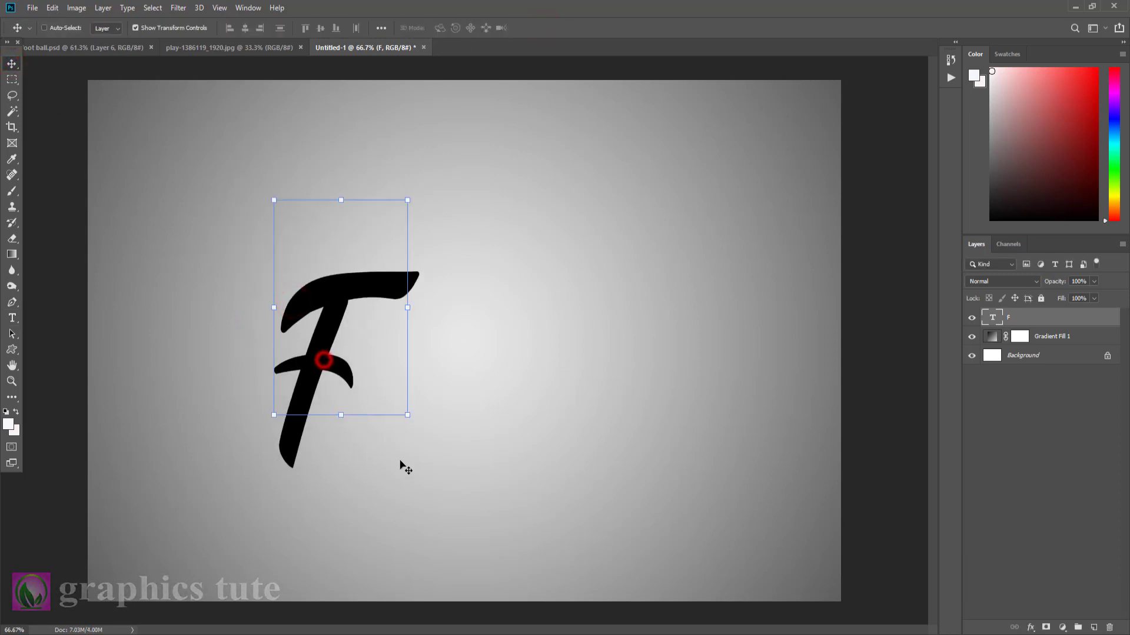
{"action": "left_click", "coordinate": [408, 415]}
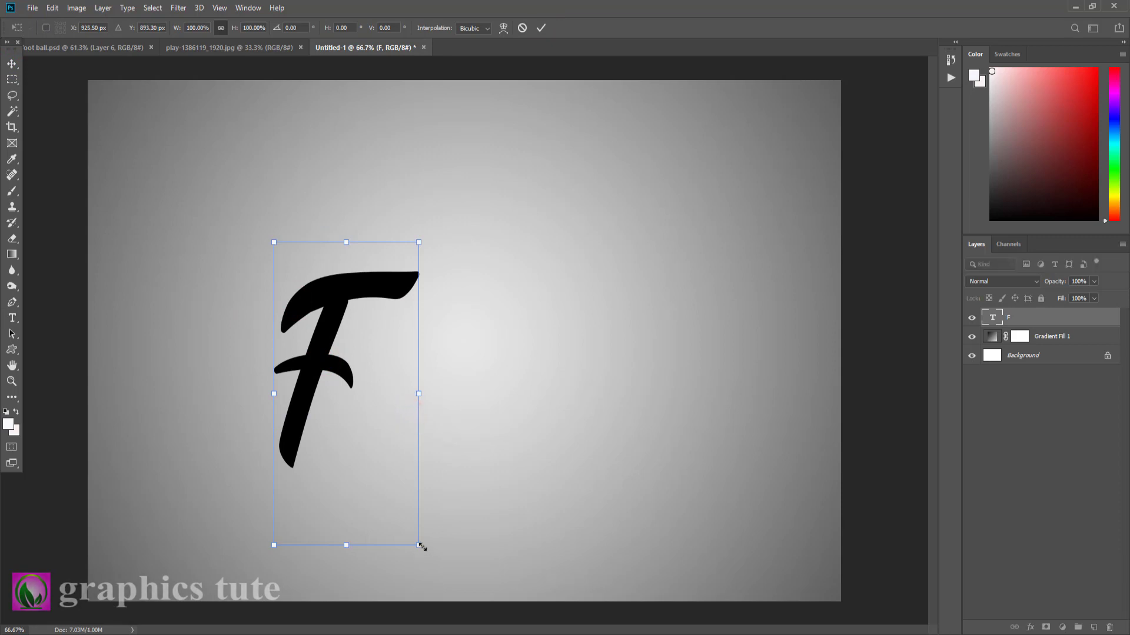
{"action": "left_click_drag", "start_coordinate": [421, 547], "coordinate": [417, 548]}
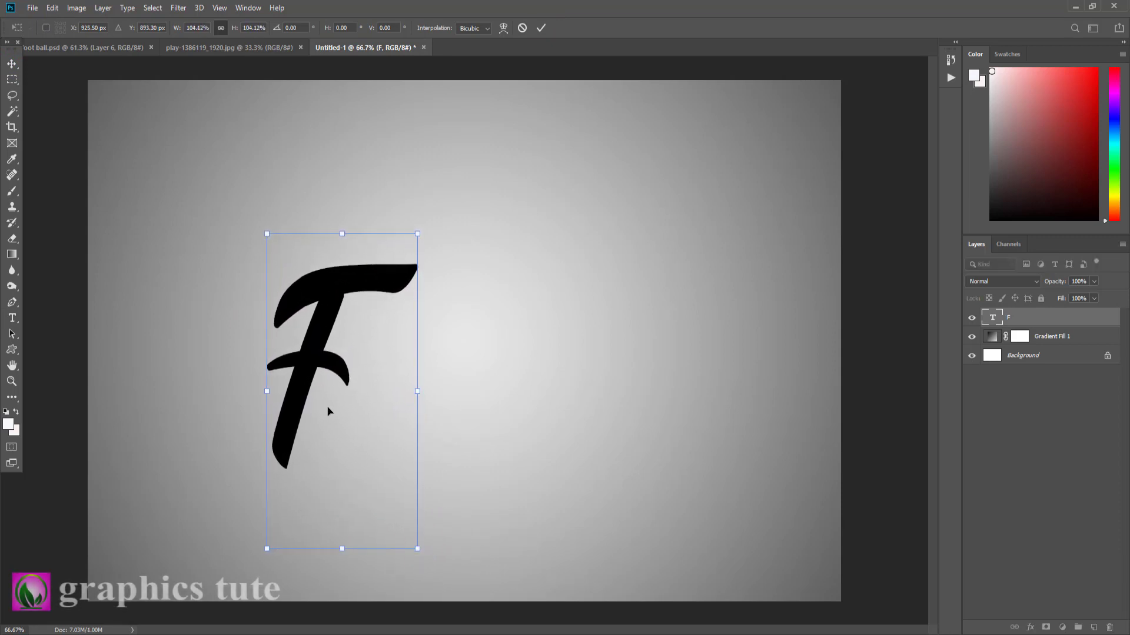
{"action": "left_click_drag", "start_coordinate": [329, 367], "coordinate": [318, 285]}
{"action": "left_click_drag", "start_coordinate": [410, 469], "coordinate": [447, 546]}
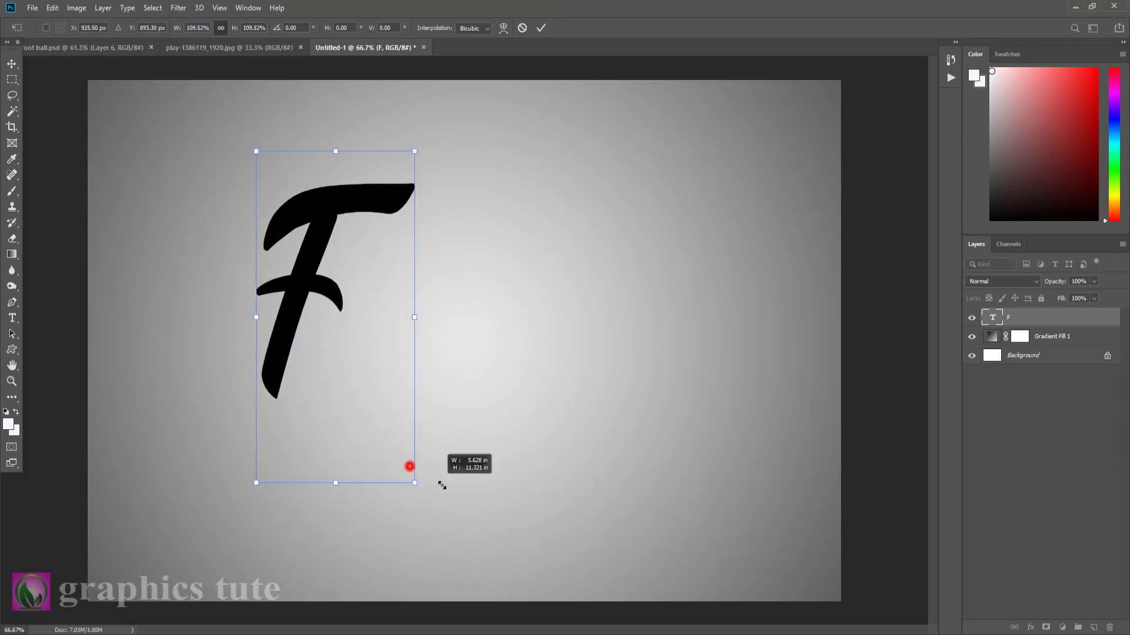
{"action": "left_click_drag", "start_coordinate": [370, 402], "coordinate": [377, 419]}
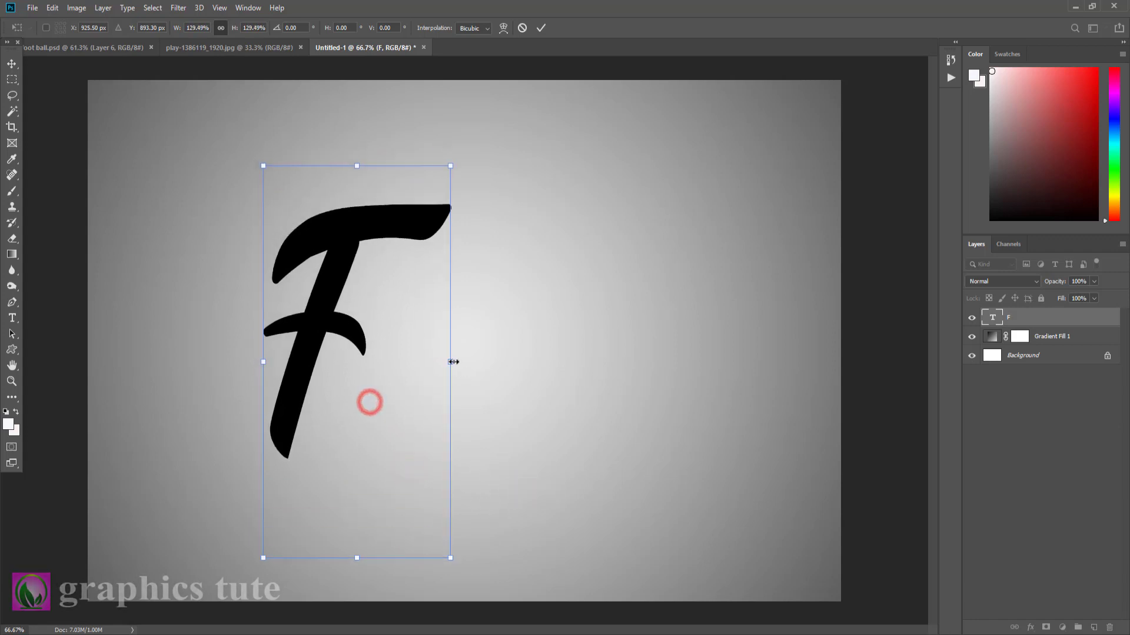
{"action": "left_click_drag", "start_coordinate": [449, 362], "coordinate": [463, 361]}
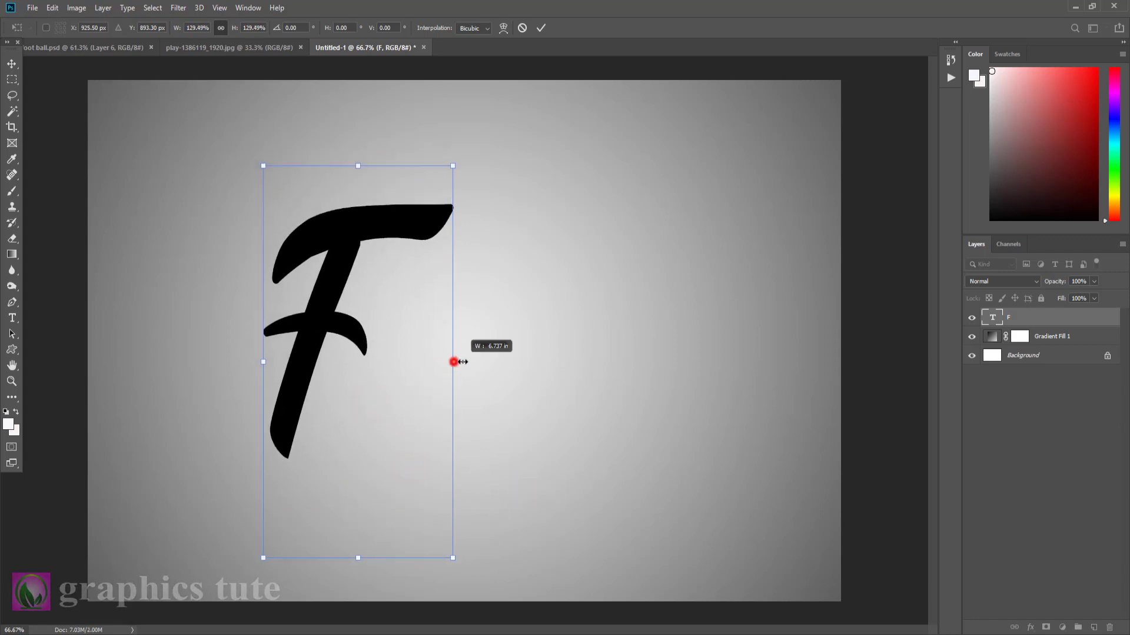
{"action": "left_click", "coordinate": [541, 27]}
{"action": "left_click_drag", "start_coordinate": [340, 326], "coordinate": [307, 343]}
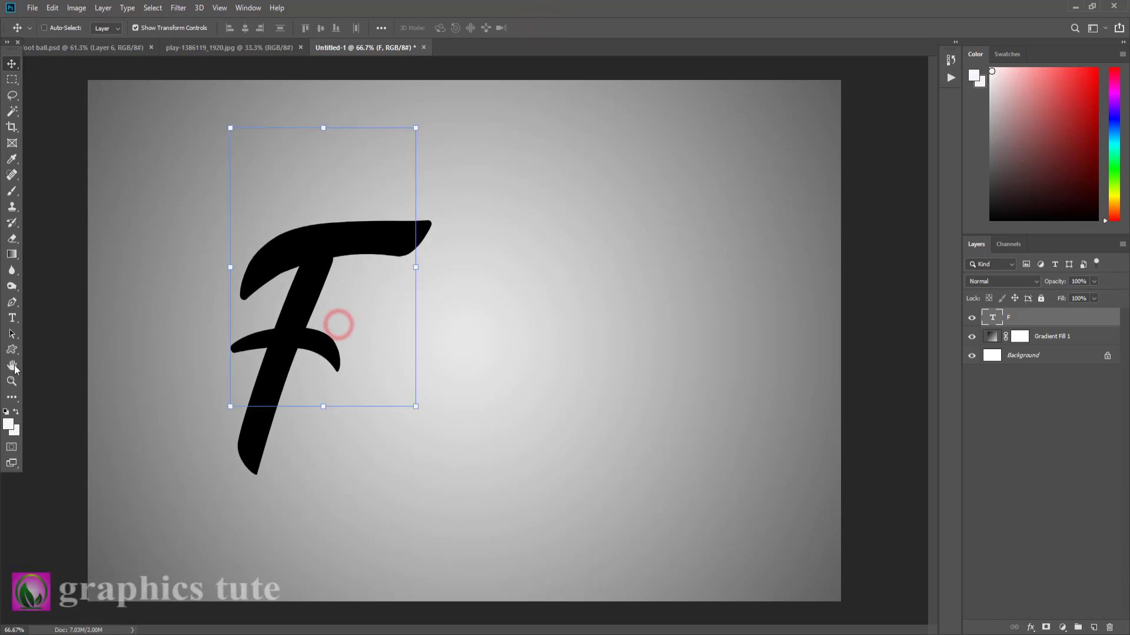
{"action": "left_click", "coordinate": [12, 319]}
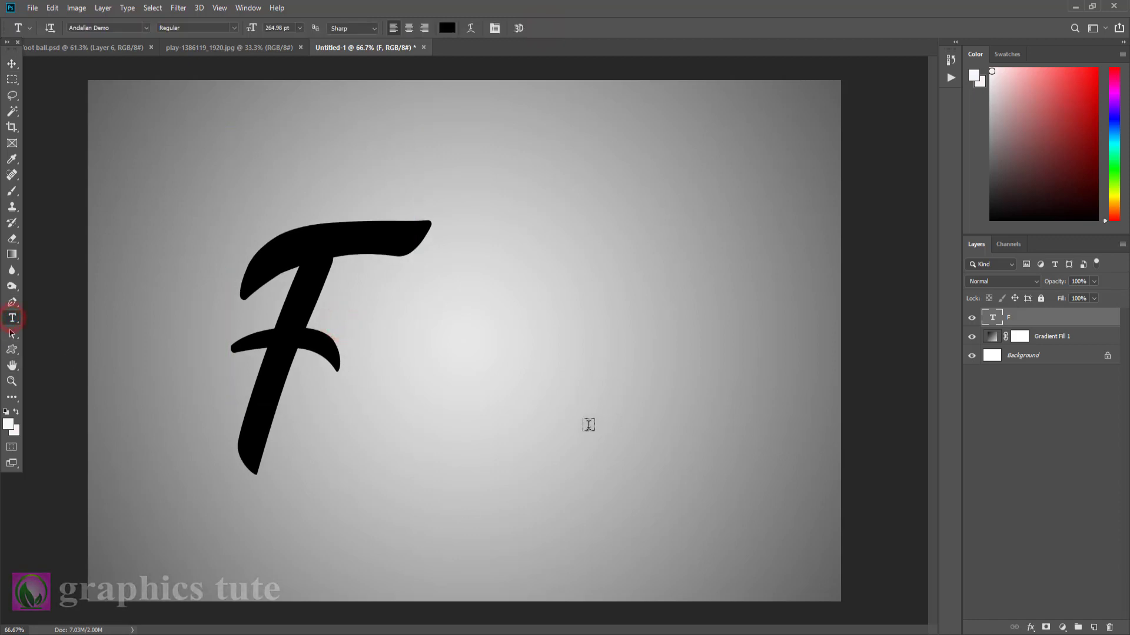
Type 'oot' as a new text layer and scale it up
{"action": "left_click", "coordinate": [509, 369]}
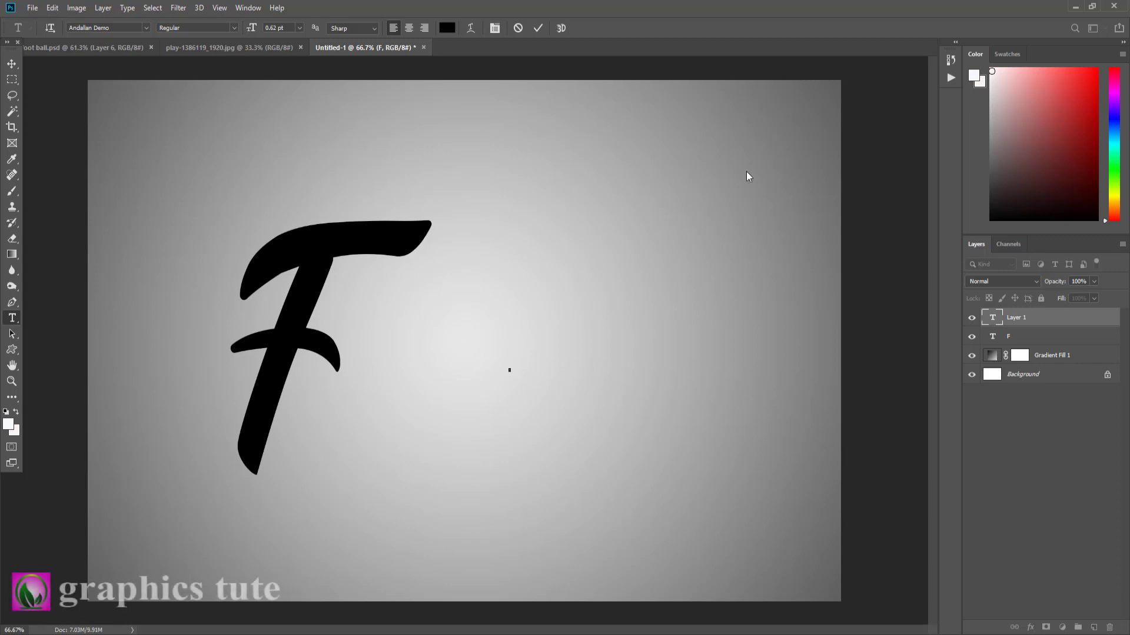
{"action": "left_click", "coordinate": [537, 28]}
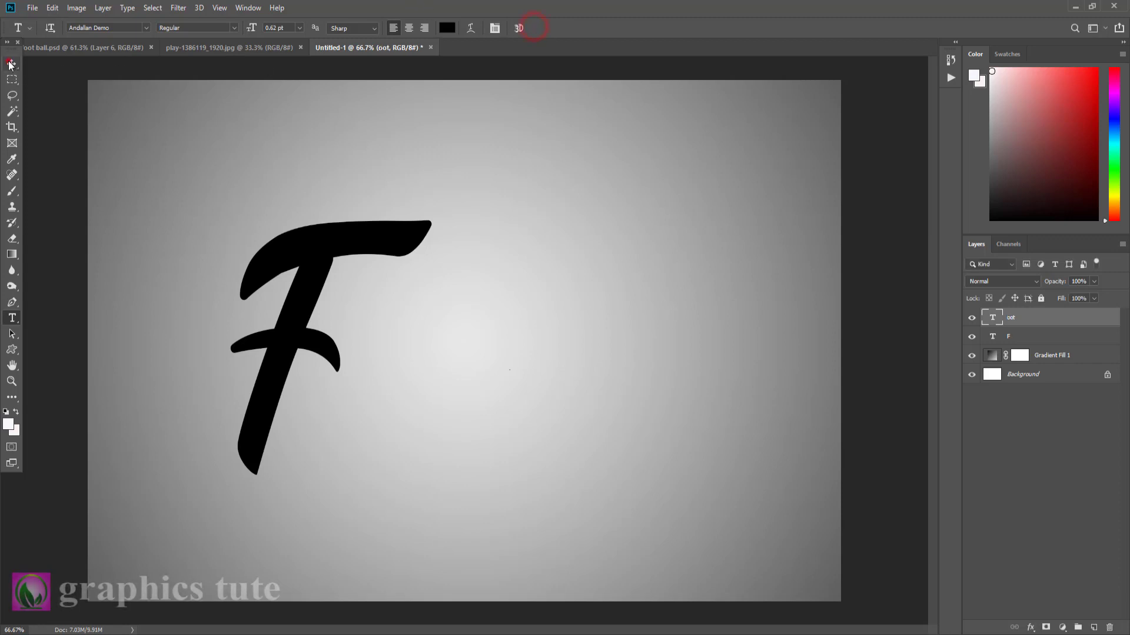
{"action": "left_click", "coordinate": [11, 63]}
{"action": "left_click_drag", "start_coordinate": [509, 371], "coordinate": [609, 492]}
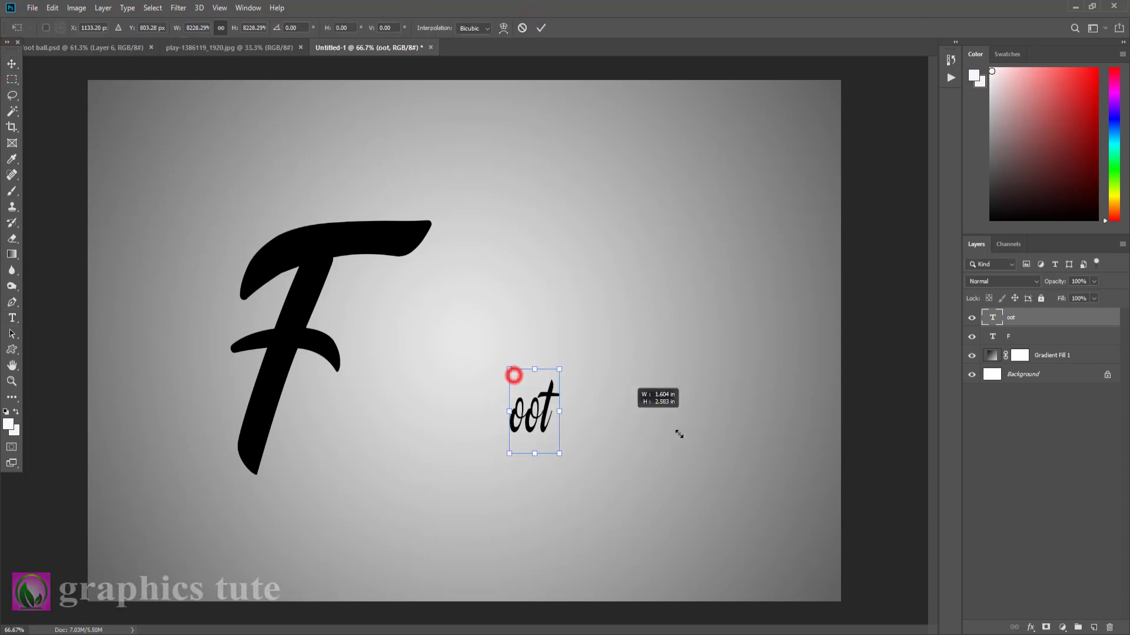
Widen and enlarge 'oot', placing it beside the F to spell Foot
{"action": "left_click_drag", "start_coordinate": [597, 443], "coordinate": [679, 443]}
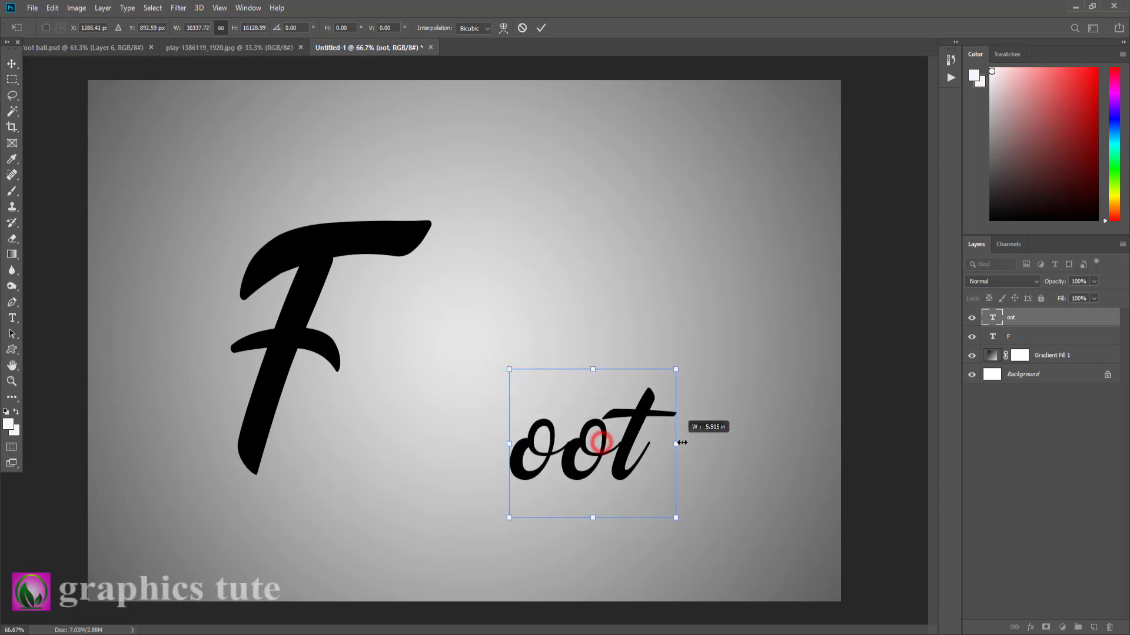
{"action": "left_click_drag", "start_coordinate": [680, 370], "coordinate": [751, 303]}
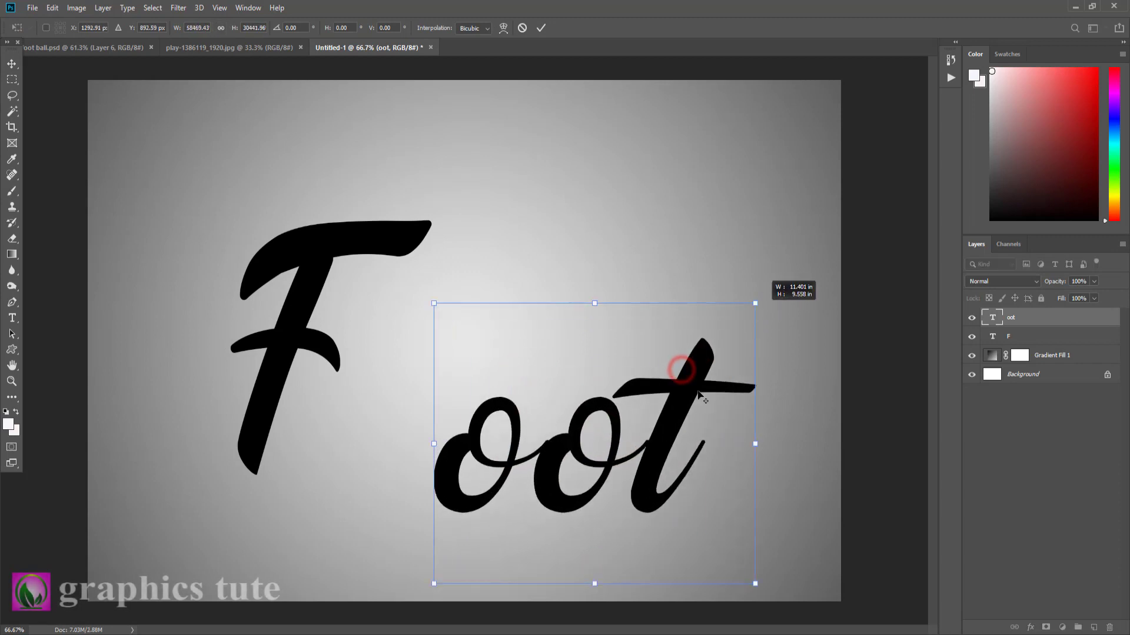
{"action": "mouse_move", "coordinate": [585, 479]}
{"action": "left_mouse_down"}
{"action": "mouse_move", "coordinate": [488, 444]}
{"action": "mouse_move", "coordinate": [468, 423]}
{"action": "left_mouse_up"}
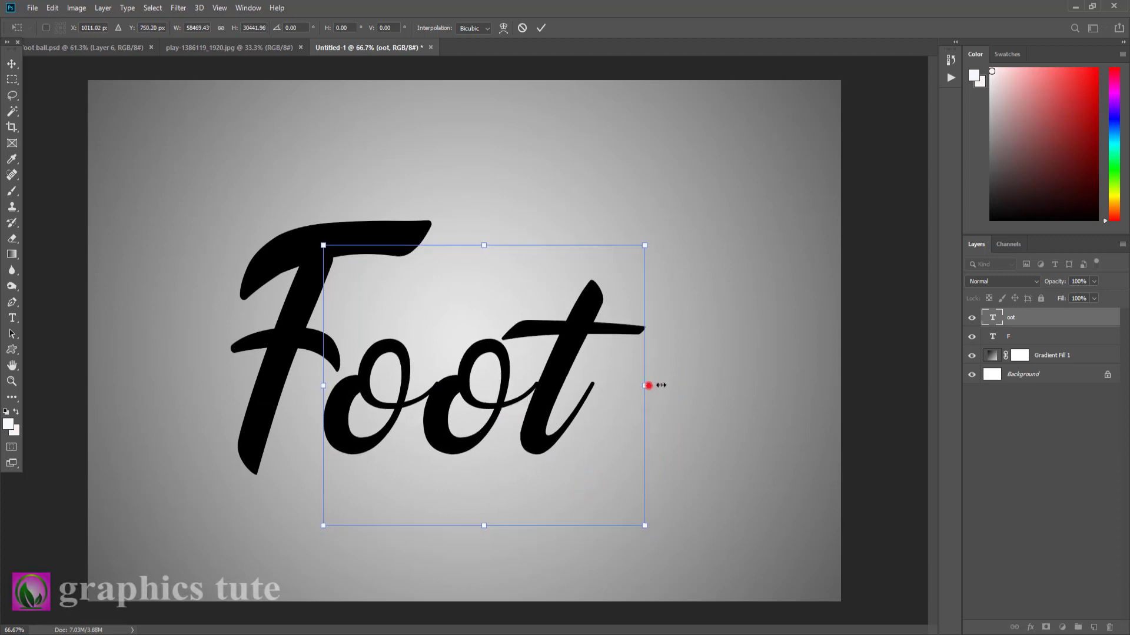
{"action": "left_click_drag", "start_coordinate": [660, 385], "coordinate": [673, 386]}
{"action": "left_click", "coordinate": [540, 29]}
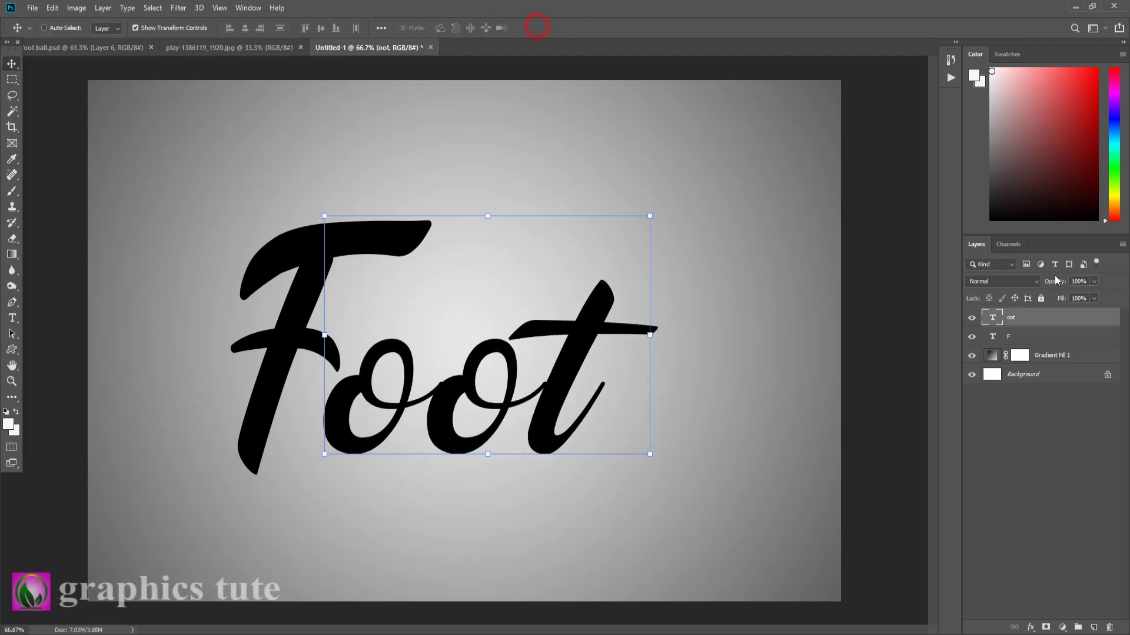
Hide the oot layer and move the F to the right
{"action": "left_click", "coordinate": [972, 318]}
{"action": "left_click", "coordinate": [1022, 335]}
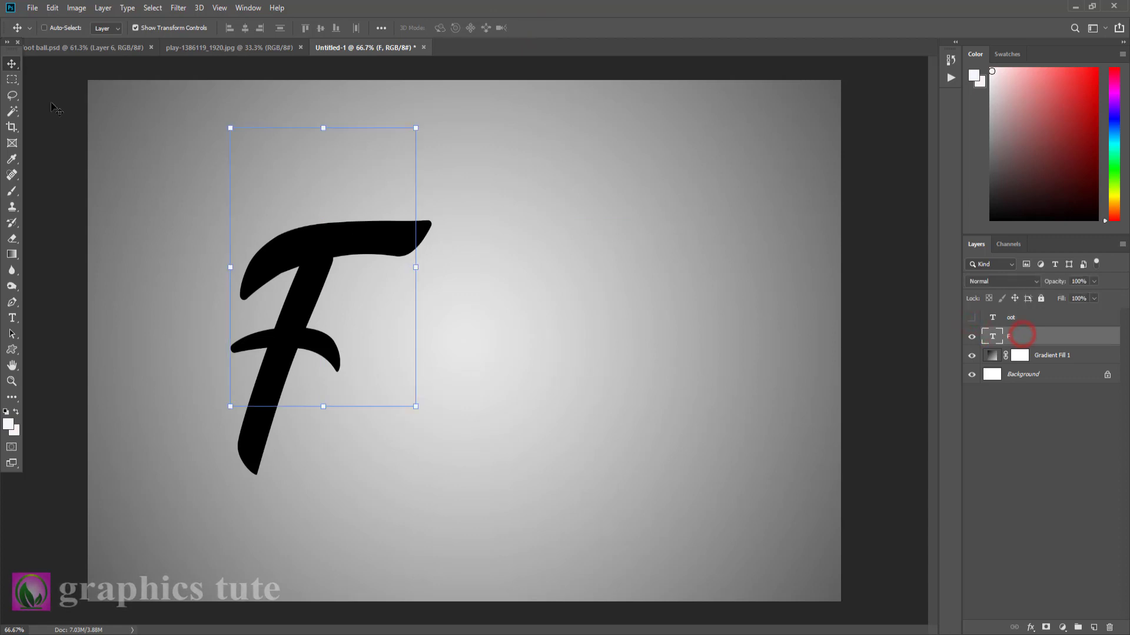
{"action": "left_click_drag", "start_coordinate": [302, 325], "coordinate": [355, 326]}
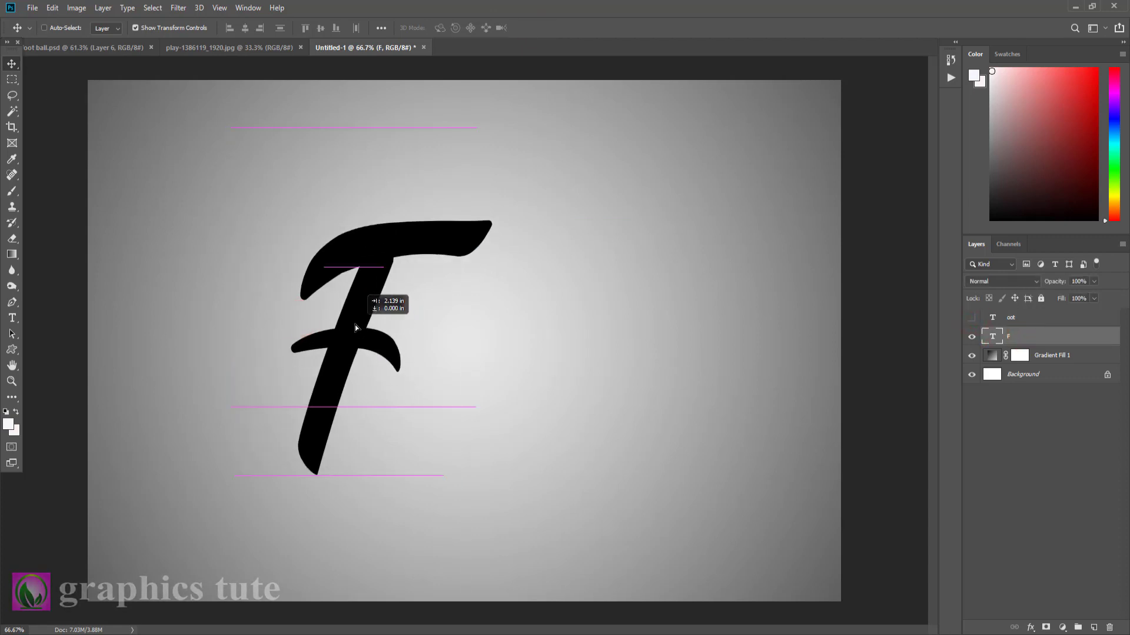
Unlock the soccer photo's Background layer and zoom in on the boy's feet
{"action": "left_click", "coordinate": [206, 47]}
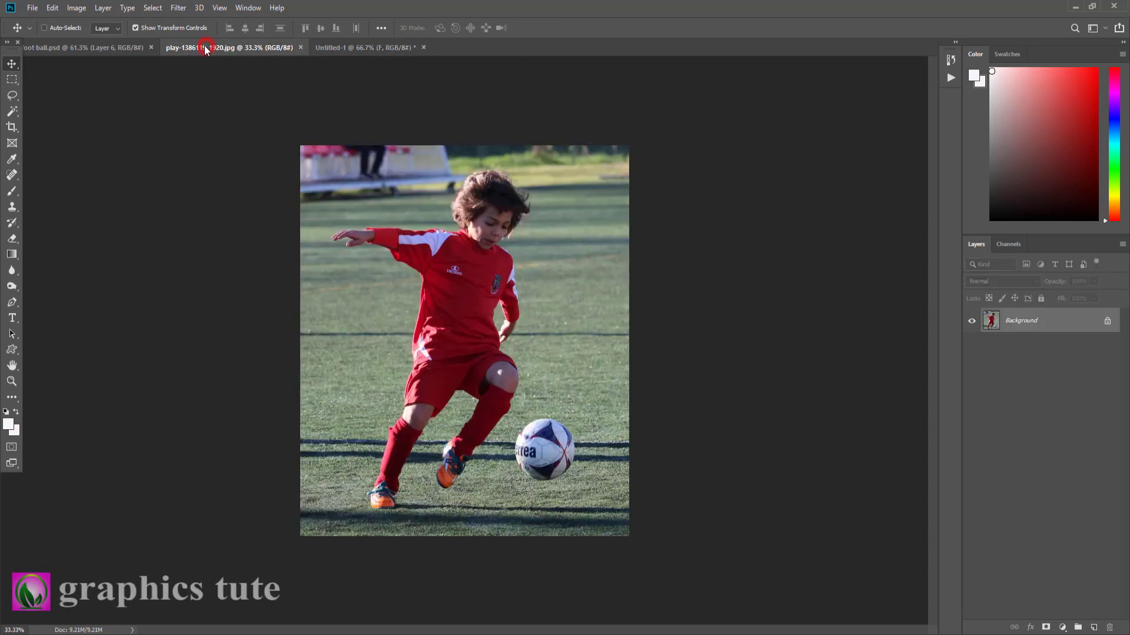
{"action": "left_click", "coordinate": [1107, 324]}
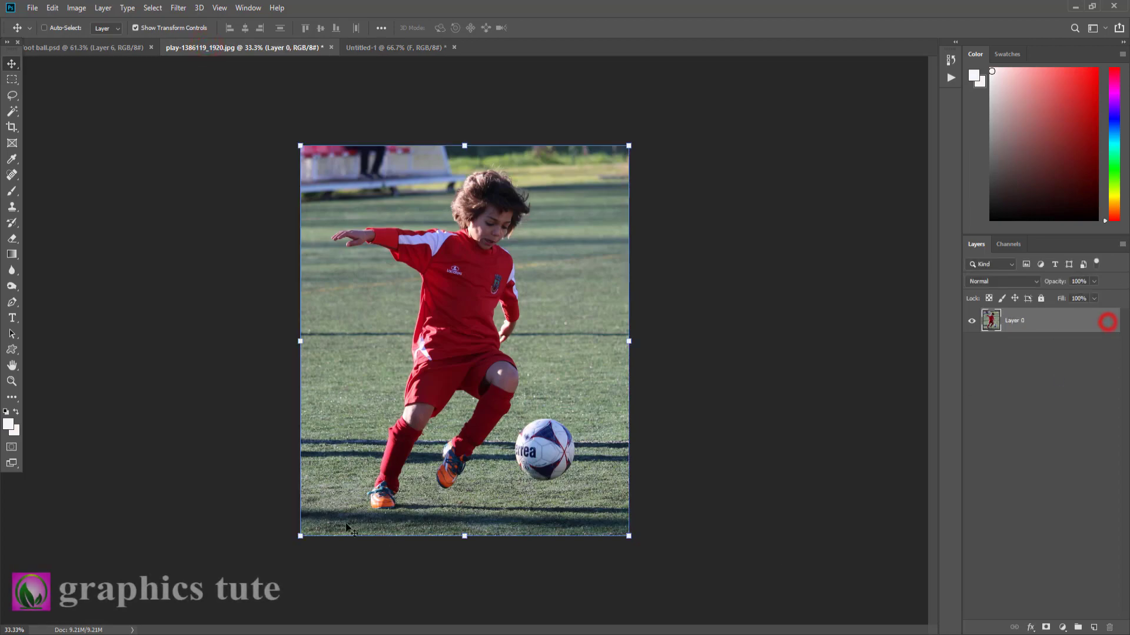
{"action": "key", "text": "z"}
{"action": "left_click_drag", "start_coordinate": [440, 434], "coordinate": [496, 447]}
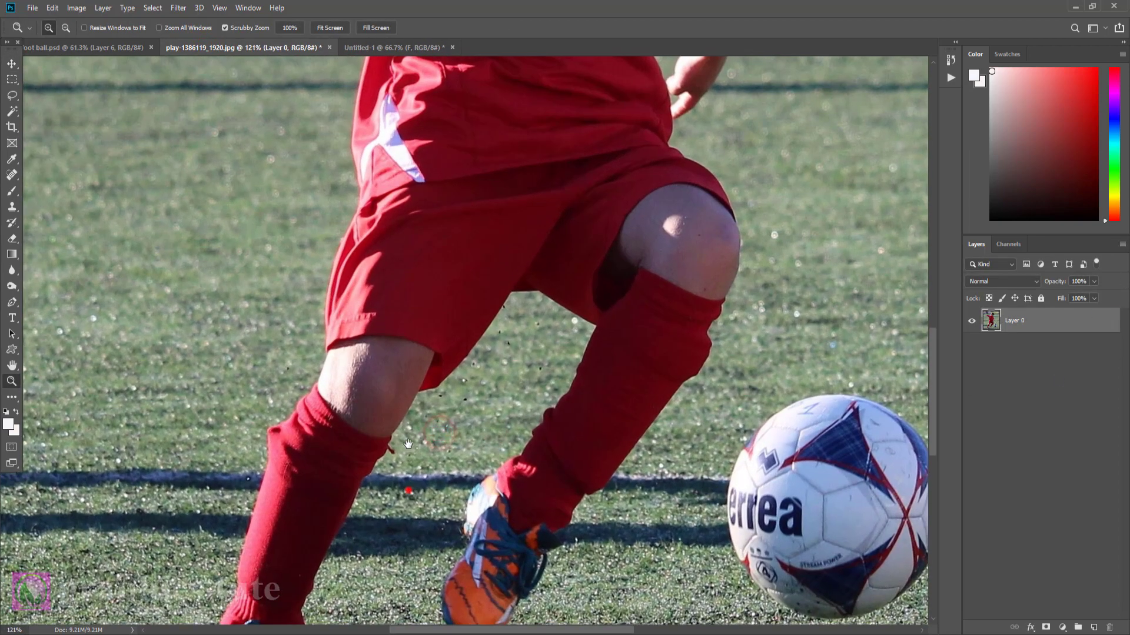
{"action": "left_click_drag", "start_coordinate": [408, 490], "coordinate": [394, 423]}
{"action": "left_click_drag", "start_coordinate": [273, 438], "coordinate": [285, 438]}
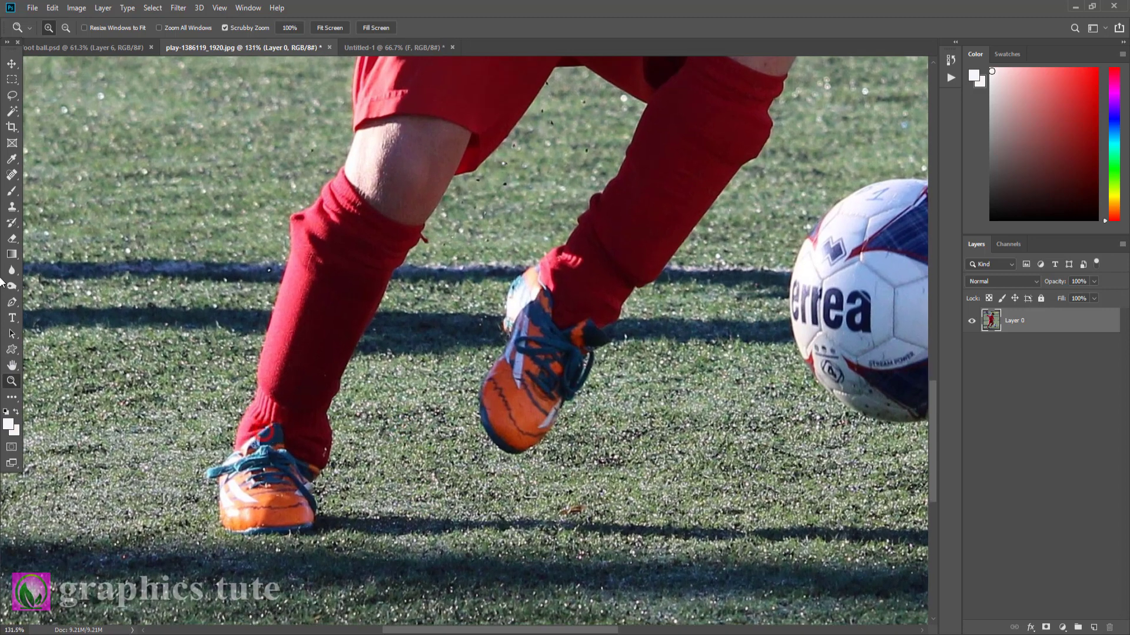
{"action": "left_click", "coordinate": [12, 301]}
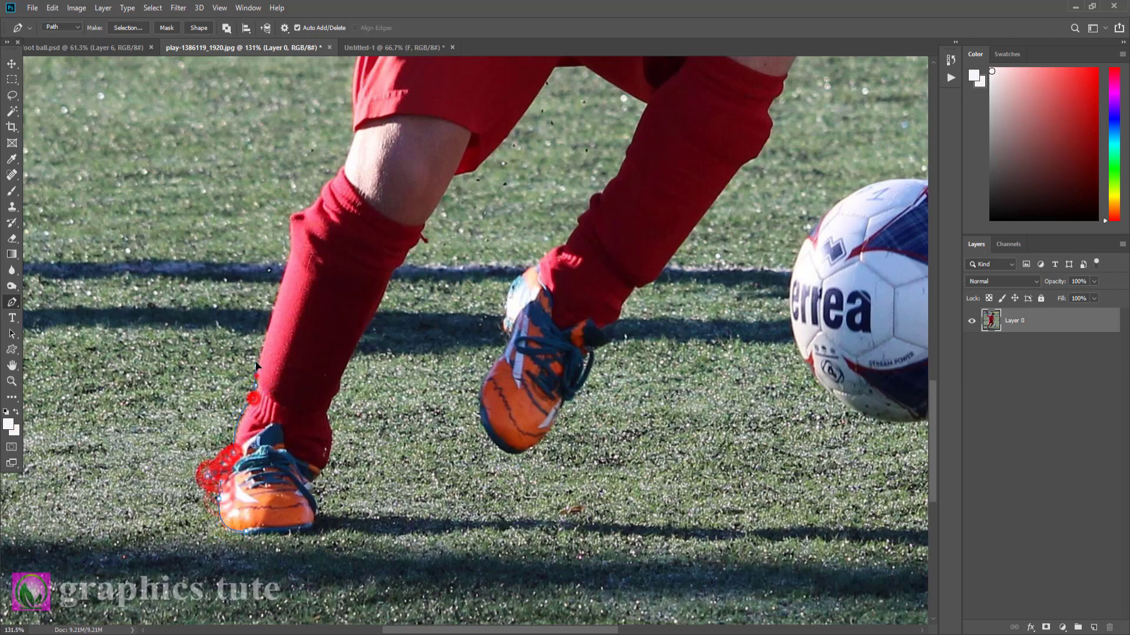
Pen-trace the boy's left shoe, sock, shirt edge and sleeve underside
{"action": "left_click_drag", "start_coordinate": [366, 309], "coordinate": [328, 473]}
{"action": "left_click", "coordinate": [214, 424]}
{"action": "left_click", "coordinate": [214, 384]}
{"action": "left_click_drag", "start_coordinate": [263, 341], "coordinate": [340, 531]}
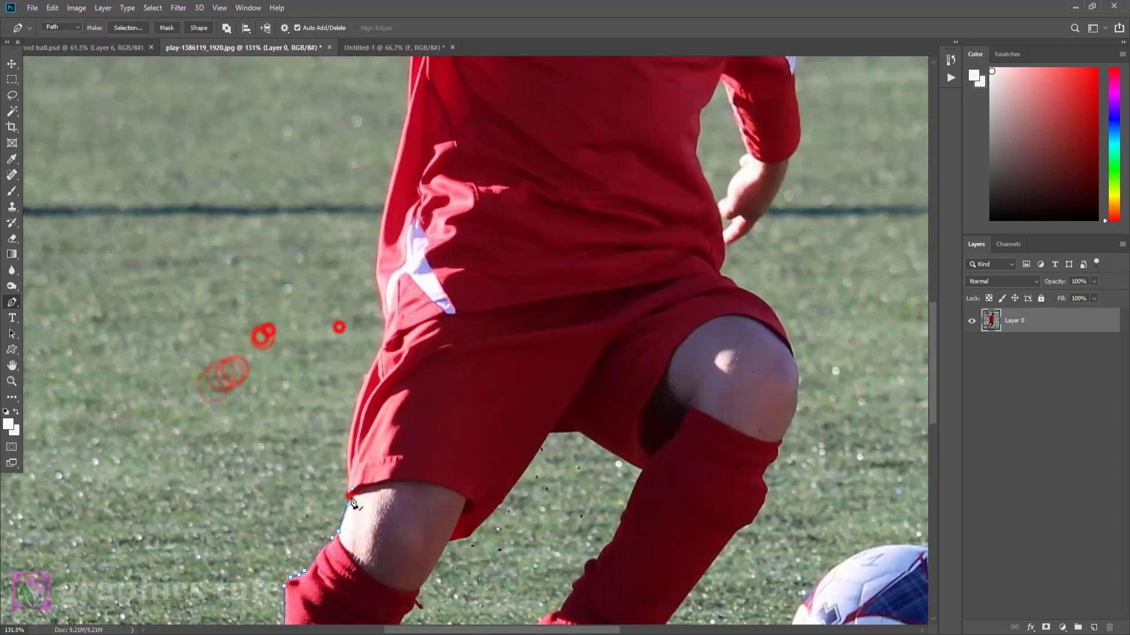
{"action": "left_click_drag", "start_coordinate": [403, 152], "coordinate": [312, 310]}
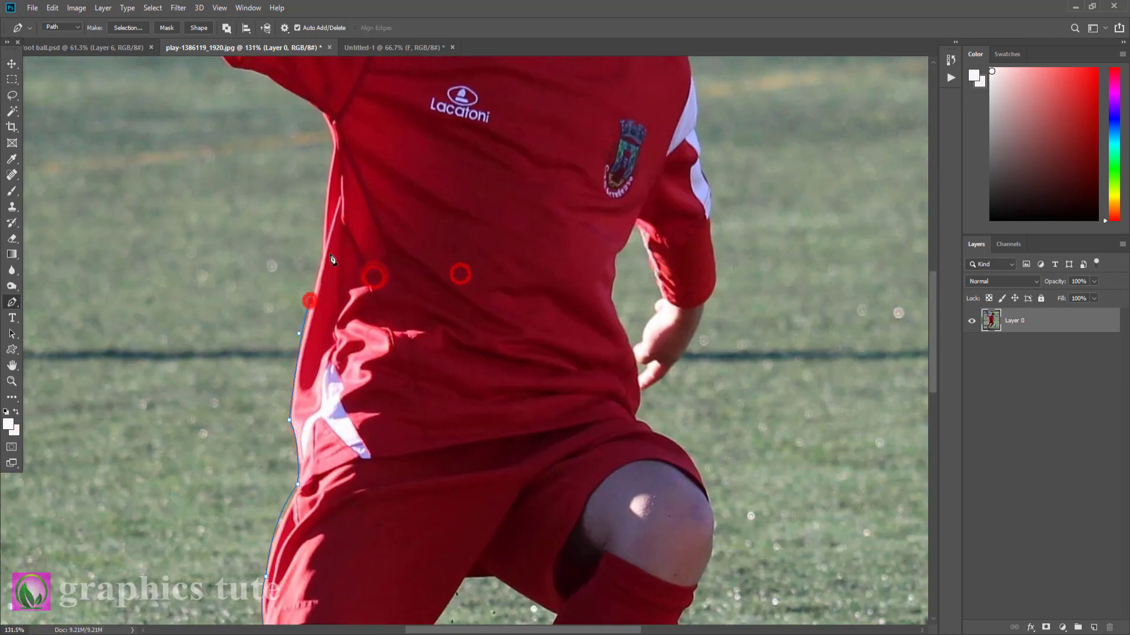
{"action": "left_click_drag", "start_coordinate": [332, 259], "coordinate": [312, 441]}
{"action": "left_click", "coordinate": [301, 436]}
{"action": "left_click", "coordinate": [310, 340]}
{"action": "left_click_drag", "start_coordinate": [235, 263], "coordinate": [408, 439]}
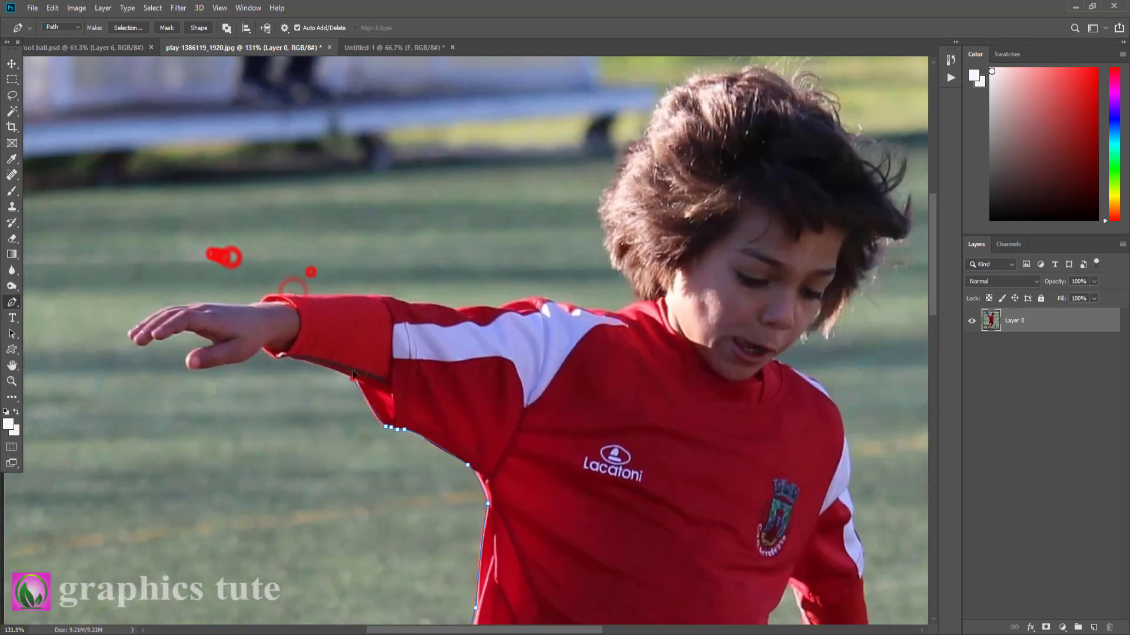
{"action": "left_click", "coordinate": [352, 378]}
{"action": "left_click", "coordinate": [285, 357]}
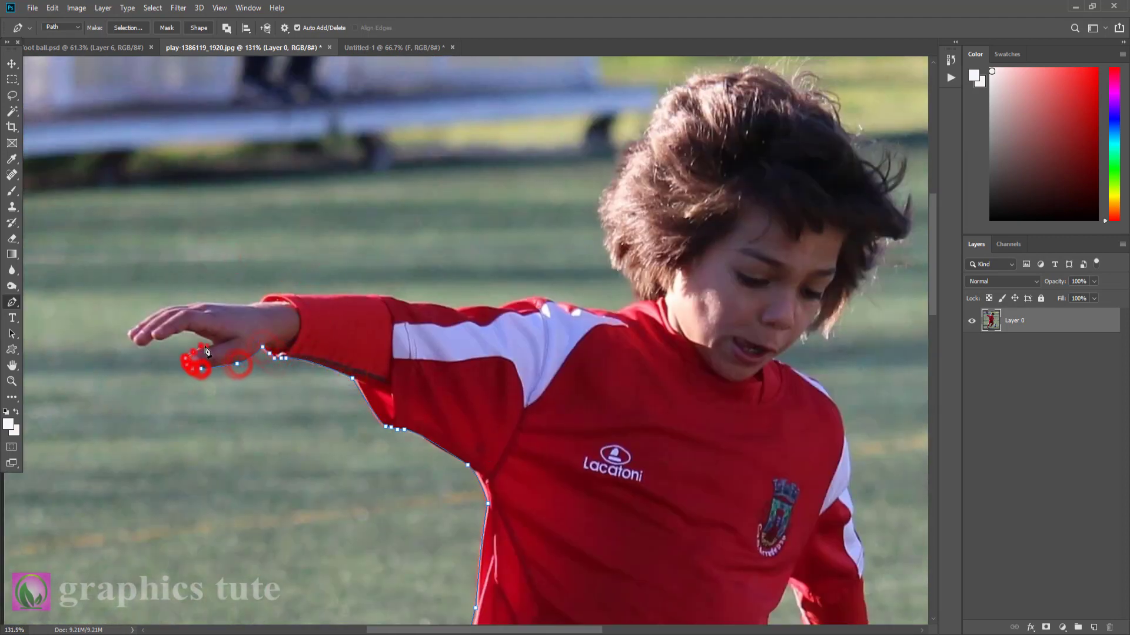
Trace the path around the fingertips, hand and top of the shoulder
{"action": "left_click", "coordinate": [142, 346]}
{"action": "left_click", "coordinate": [168, 305]}
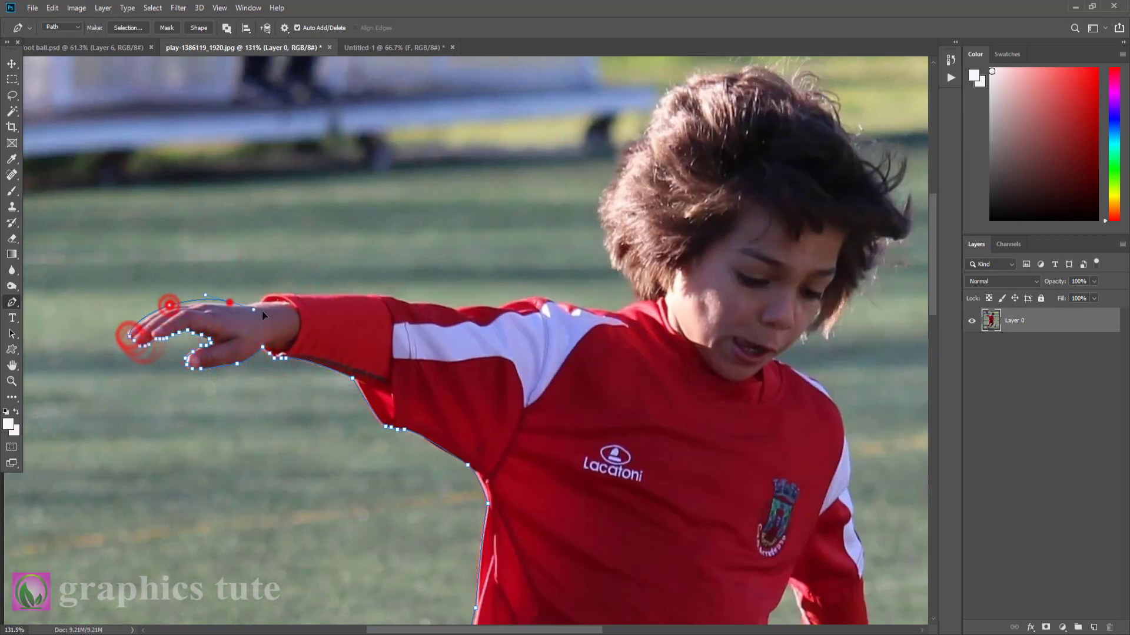
{"action": "left_click", "coordinate": [229, 302]}
{"action": "left_click", "coordinate": [247, 305]}
{"action": "left_click", "coordinate": [268, 300]}
{"action": "left_click", "coordinate": [471, 301]}
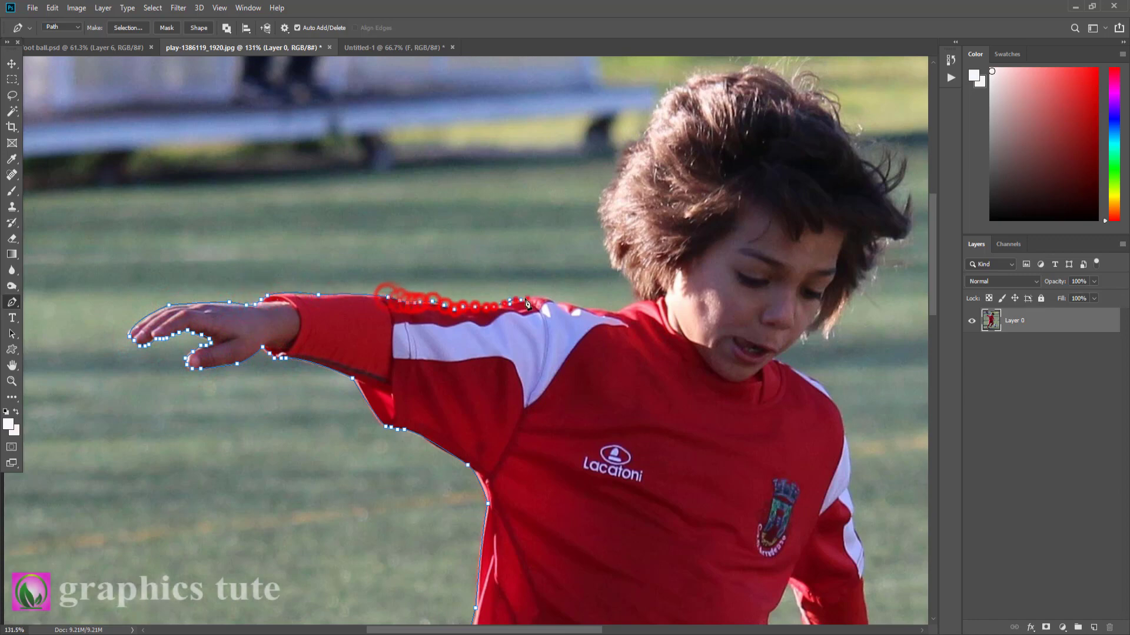
{"action": "left_click", "coordinate": [589, 303]}
{"action": "left_click_drag", "start_coordinate": [821, 343], "coordinate": [476, 454]}
Trace the path up the neck, over the hair and below the cheek
{"action": "left_click", "coordinate": [290, 401]}
{"action": "left_click", "coordinate": [252, 312]}
{"action": "left_click", "coordinate": [294, 251]}
{"action": "left_click", "coordinate": [329, 200]}
{"action": "left_click", "coordinate": [381, 185]}
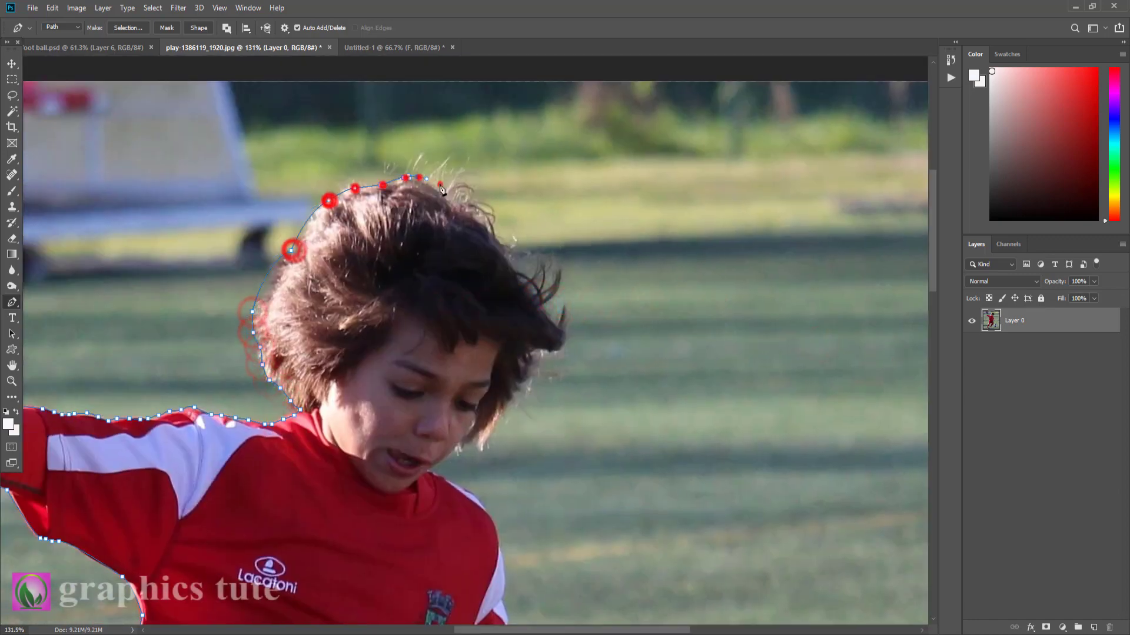
{"action": "left_click", "coordinate": [439, 183]}
{"action": "left_click", "coordinate": [495, 217]}
{"action": "left_click", "coordinate": [553, 276]}
{"action": "left_click", "coordinate": [531, 381]}
{"action": "left_click", "coordinate": [483, 447]}
{"action": "left_click", "coordinate": [452, 454]}
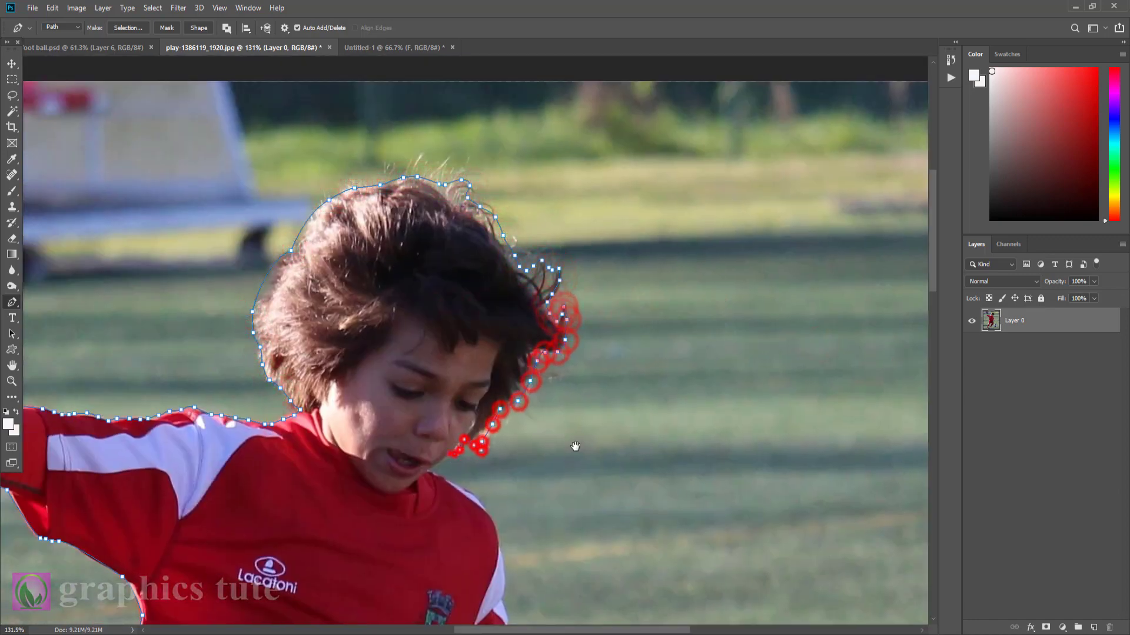
Trace the collar, right shirt side, sleeve cuff and knee
{"action": "left_click_drag", "start_coordinate": [576, 447], "coordinate": [587, 168]}
{"action": "left_click", "coordinate": [437, 194]}
{"action": "left_click", "coordinate": [499, 228]}
{"action": "left_click_drag", "start_coordinate": [578, 378], "coordinate": [584, 202]}
{"action": "left_click", "coordinate": [534, 202]}
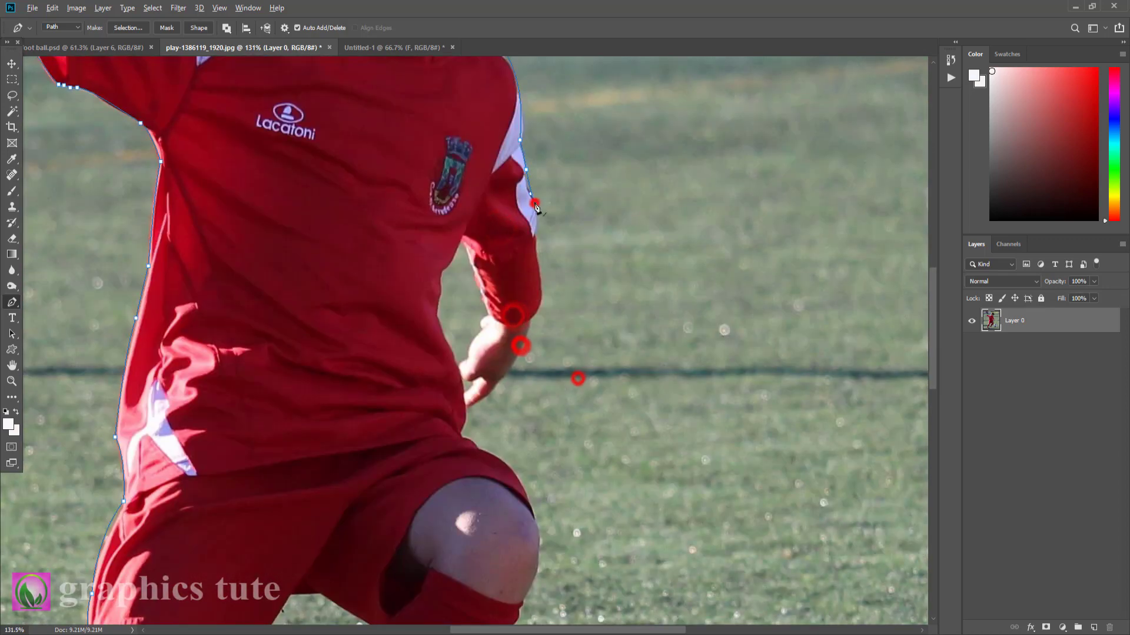
{"action": "left_click", "coordinate": [539, 309]}
{"action": "left_click", "coordinate": [533, 318]}
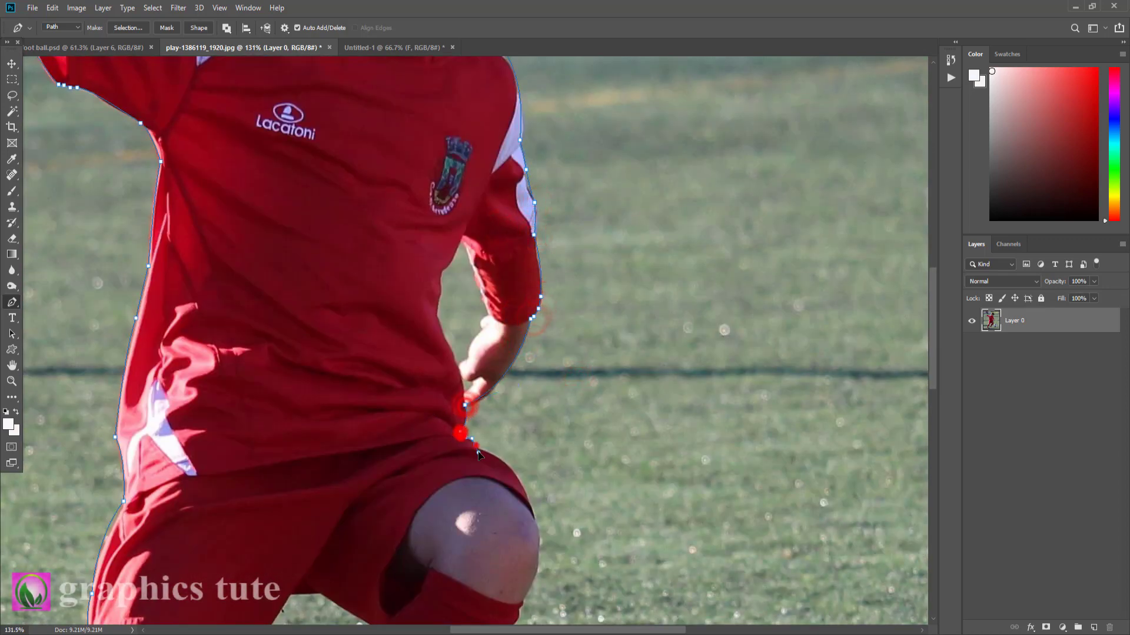
{"action": "left_click_drag", "start_coordinate": [626, 488], "coordinate": [630, 324]}
{"action": "left_click_drag", "start_coordinate": [590, 375], "coordinate": [594, 210]}
{"action": "left_click", "coordinate": [529, 272]}
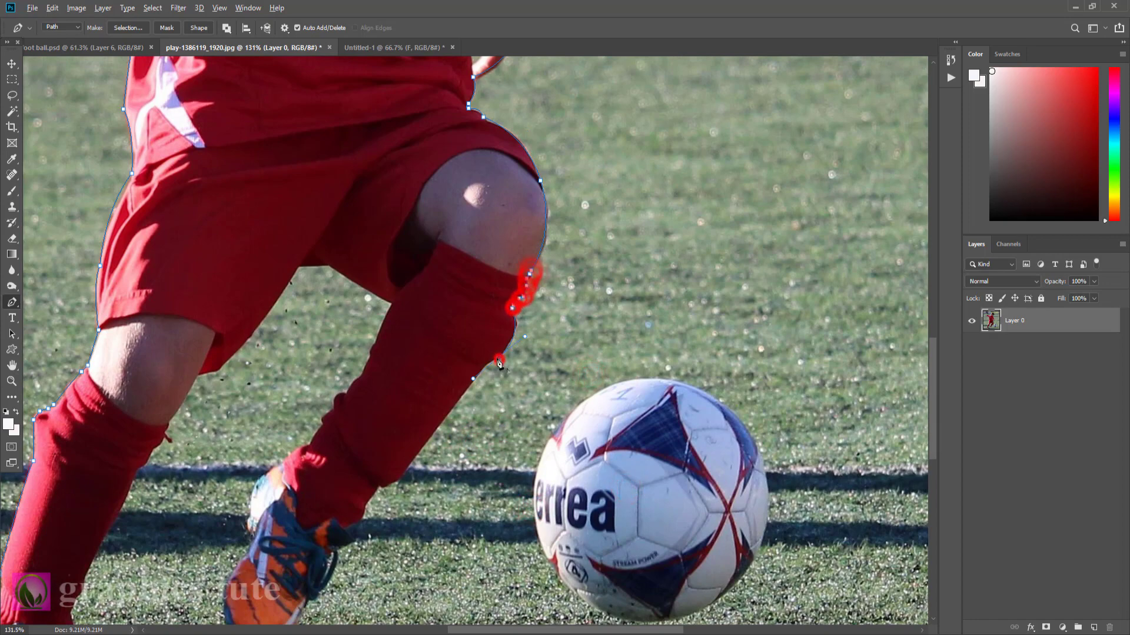
Trace up the right sock's left edge to the shorts' hem
{"action": "left_click_drag", "start_coordinate": [499, 363], "coordinate": [553, 212]}
{"action": "left_click_drag", "start_coordinate": [365, 447], "coordinate": [445, 244]}
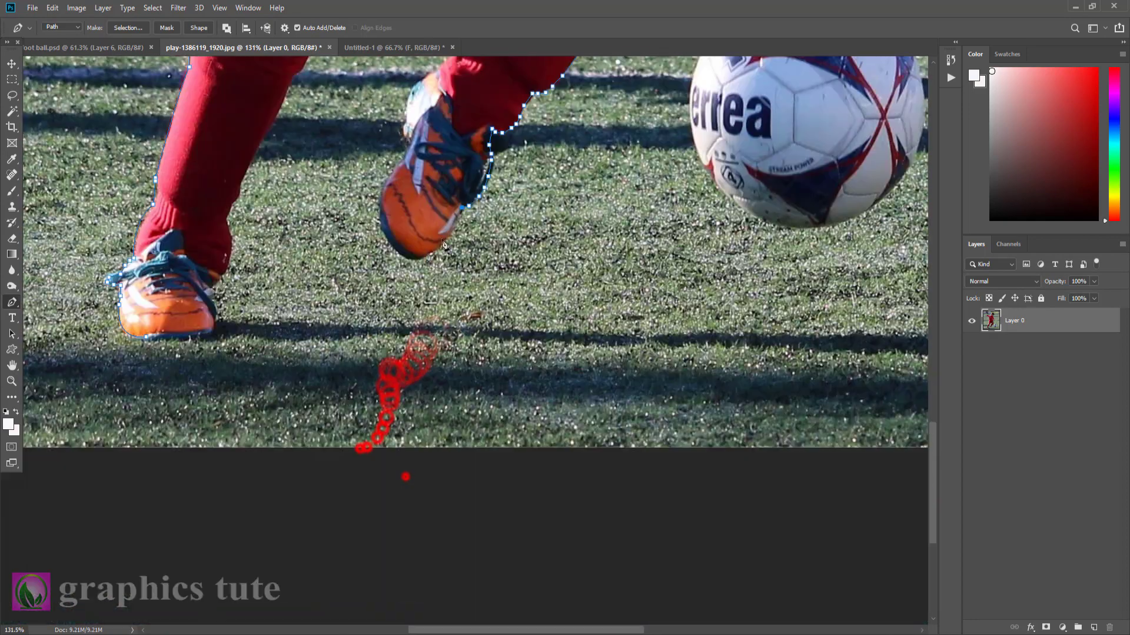
{"action": "left_click_drag", "start_coordinate": [406, 194], "coordinate": [356, 352]}
{"action": "left_click_drag", "start_coordinate": [403, 132], "coordinate": [353, 341]}
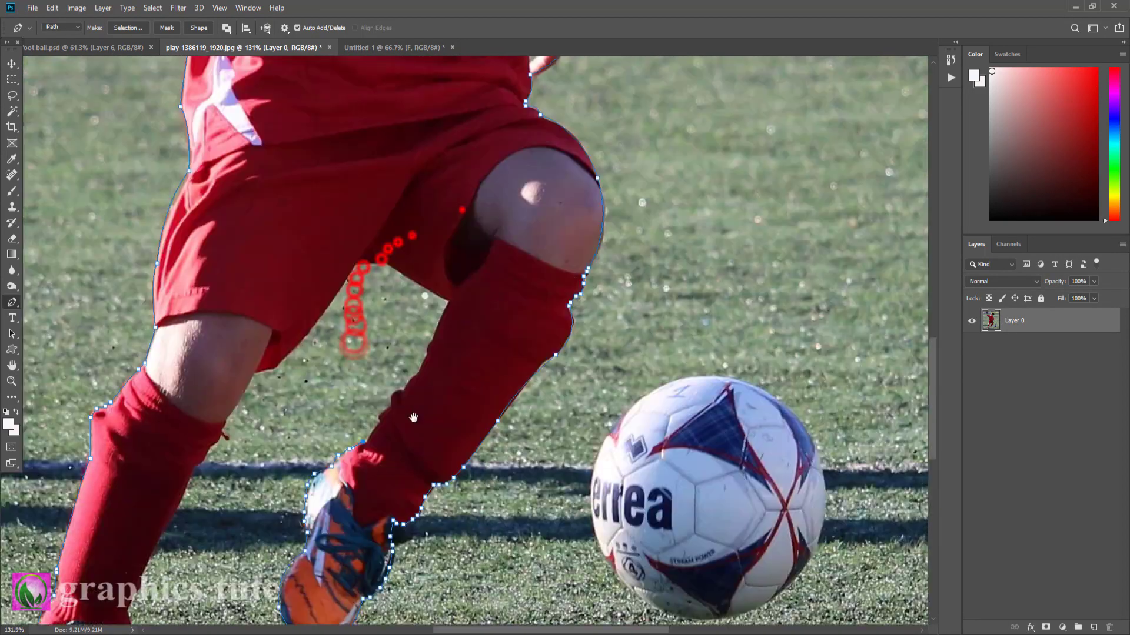
{"action": "left_click", "coordinate": [380, 412]}
{"action": "left_click", "coordinate": [403, 393]}
{"action": "left_click", "coordinate": [421, 368]}
{"action": "left_click", "coordinate": [430, 346]}
{"action": "left_click", "coordinate": [447, 303]}
{"action": "left_click", "coordinate": [381, 260]}
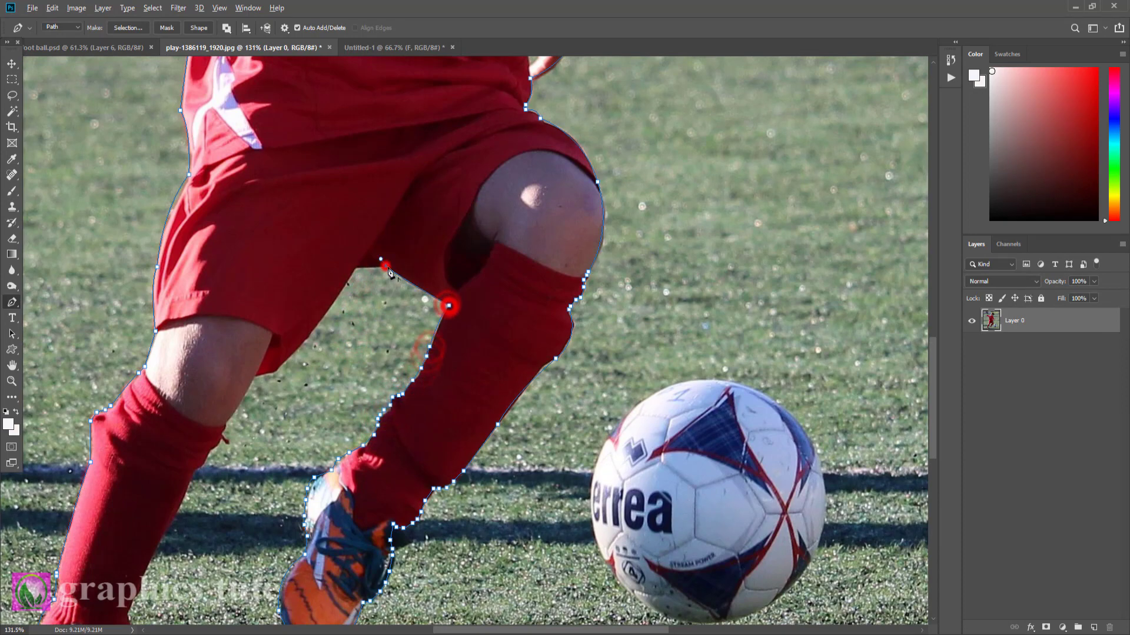
Trace down the left sock's right edge toward the shoes
{"action": "left_click_drag", "start_coordinate": [256, 390], "coordinate": [394, 143]}
{"action": "left_click", "coordinate": [356, 185]}
{"action": "left_click", "coordinate": [333, 223]}
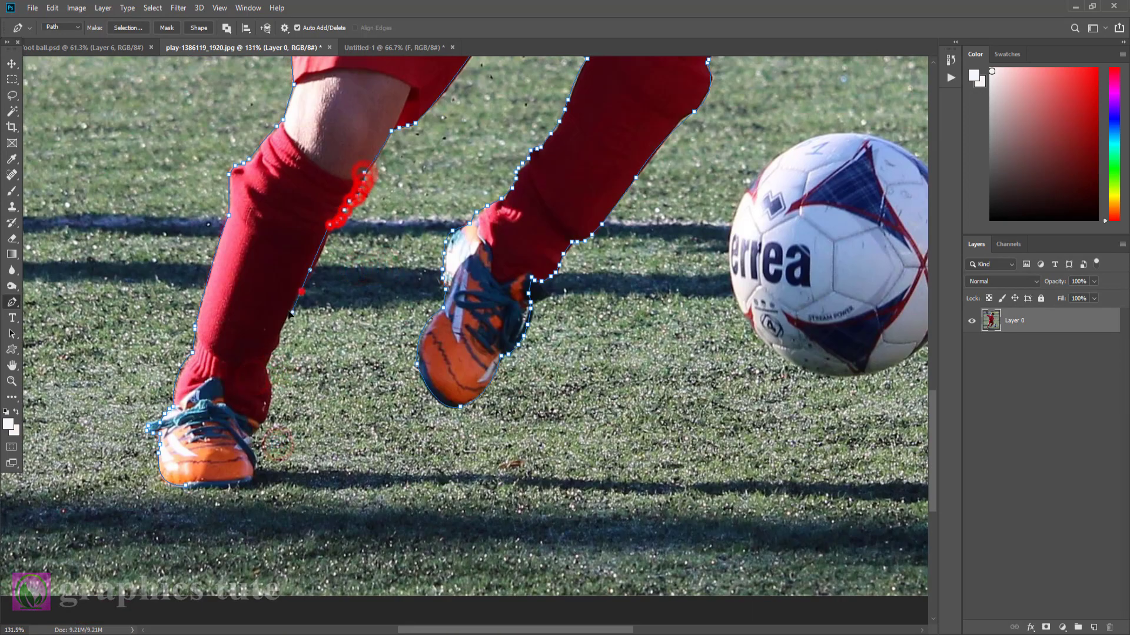
{"action": "left_click", "coordinate": [302, 292]}
{"action": "left_click", "coordinate": [269, 370]}
{"action": "left_click_drag", "start_coordinate": [265, 432], "coordinate": [276, 288]}
Load the path as a selection and add a layer mask hiding the grass
{"action": "key", "text": "ctrl+Return"}
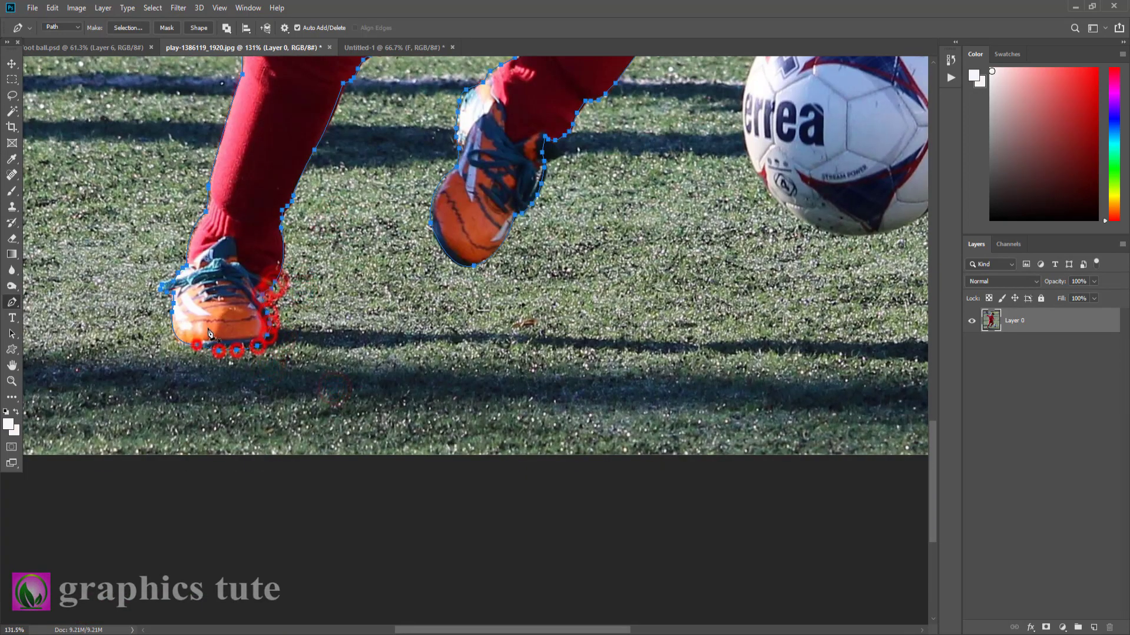
{"action": "key", "text": "ctrl+0"}
{"action": "left_click", "coordinate": [1046, 627]}
Pen-trace a closed path around the grass gap by the boy's arm
{"action": "scroll", "coordinate": [557, 345], "scroll_direction": "up", "scroll_amount": 5}
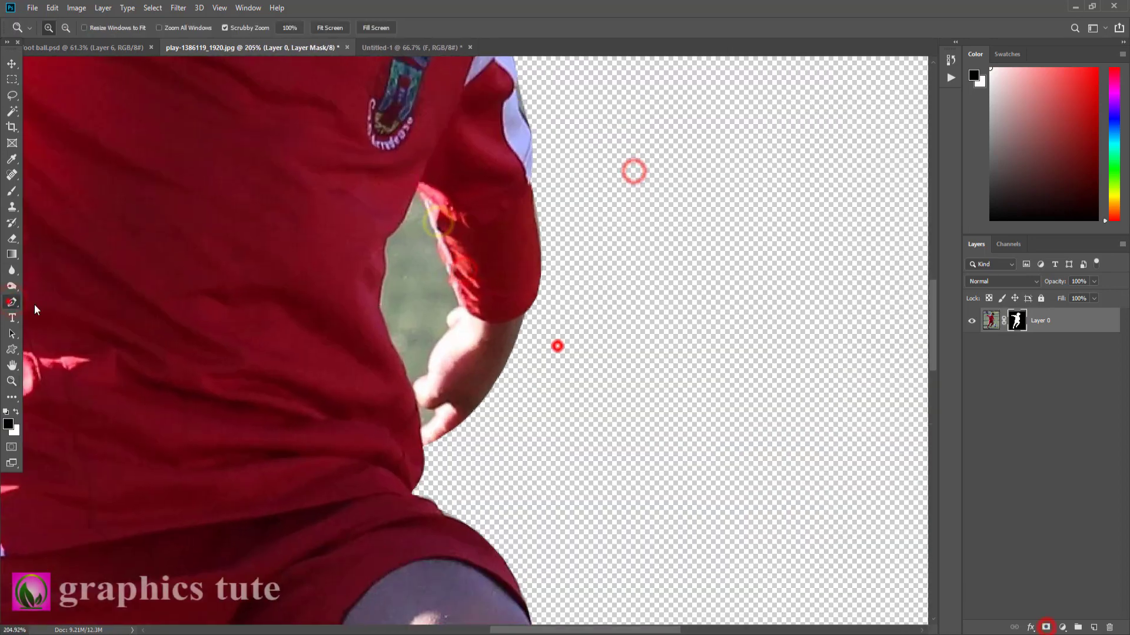
{"action": "left_click", "coordinate": [414, 190]}
{"action": "left_click", "coordinate": [443, 263]}
{"action": "left_click", "coordinate": [458, 303]}
{"action": "left_click", "coordinate": [448, 325]}
{"action": "left_click", "coordinate": [418, 375]}
{"action": "left_click", "coordinate": [381, 306]}
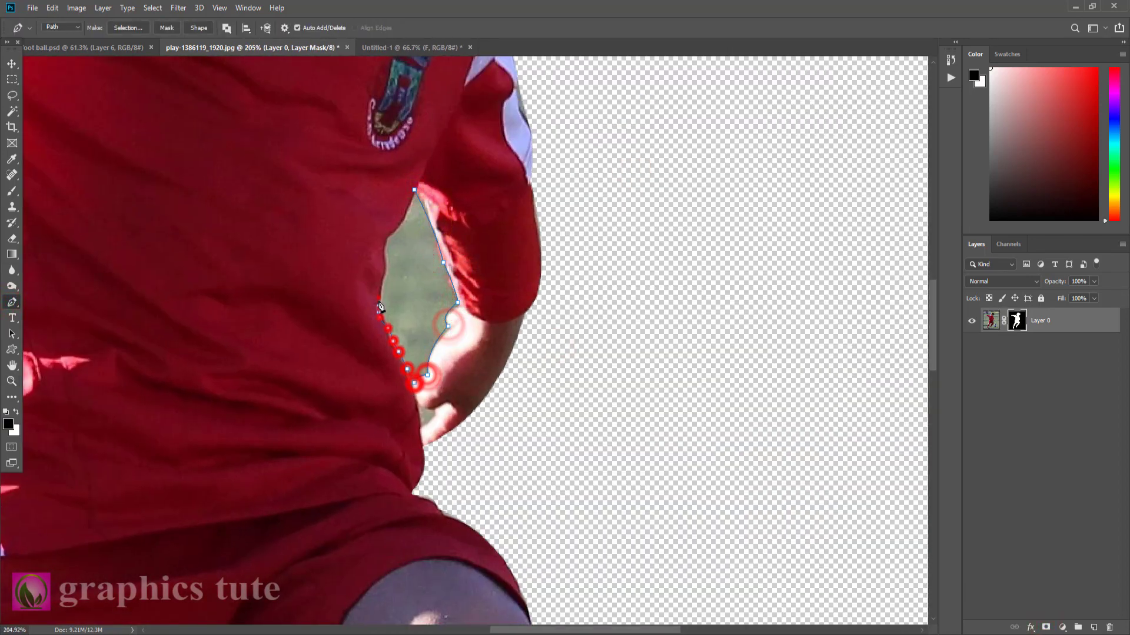
{"action": "left_click", "coordinate": [414, 190]}
Turn the gap path into a selection and paint it out of the mask
{"action": "right_click", "coordinate": [419, 266]}
{"action": "left_click", "coordinate": [441, 318]}
{"action": "left_click", "coordinate": [619, 175]}
{"action": "key", "text": "b"}
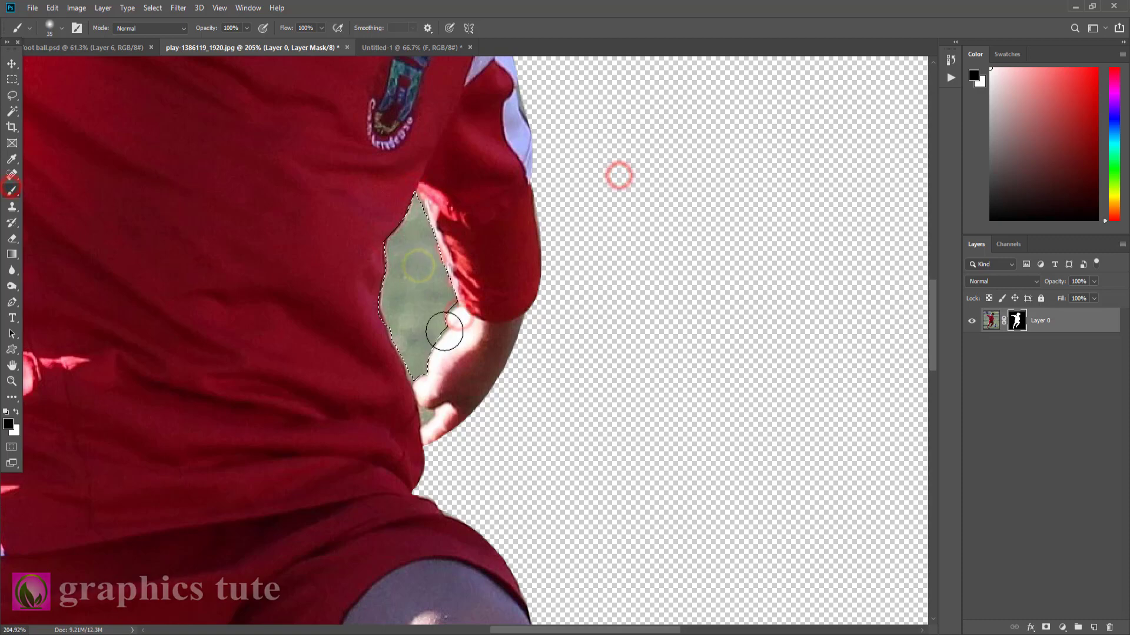
{"action": "left_click", "coordinate": [445, 321]}
{"action": "key", "text": "ctrl+d"}
{"action": "key", "text": "p"}
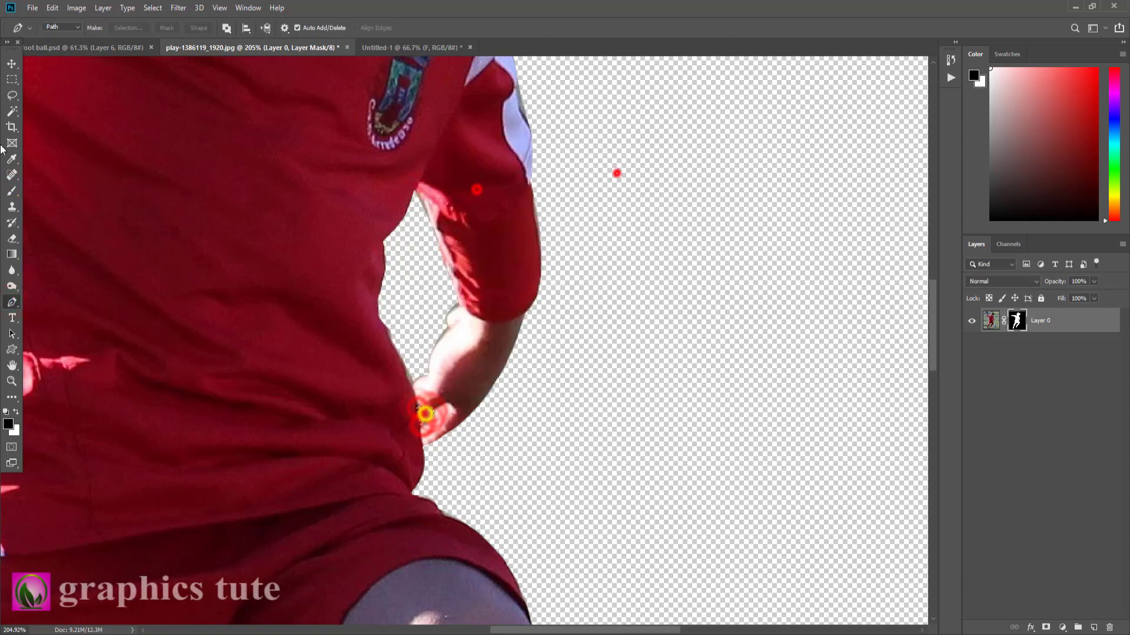
Refine the cutout edges around the hair and shirt in Select and Mask
{"action": "right_click", "coordinate": [1017, 321]}
{"action": "left_click", "coordinate": [1035, 409]}
{"action": "key", "text": "ctrl+0"}
{"action": "left_click_drag", "start_coordinate": [545, 308], "coordinate": [565, 307]}
{"action": "key", "text": "r"}
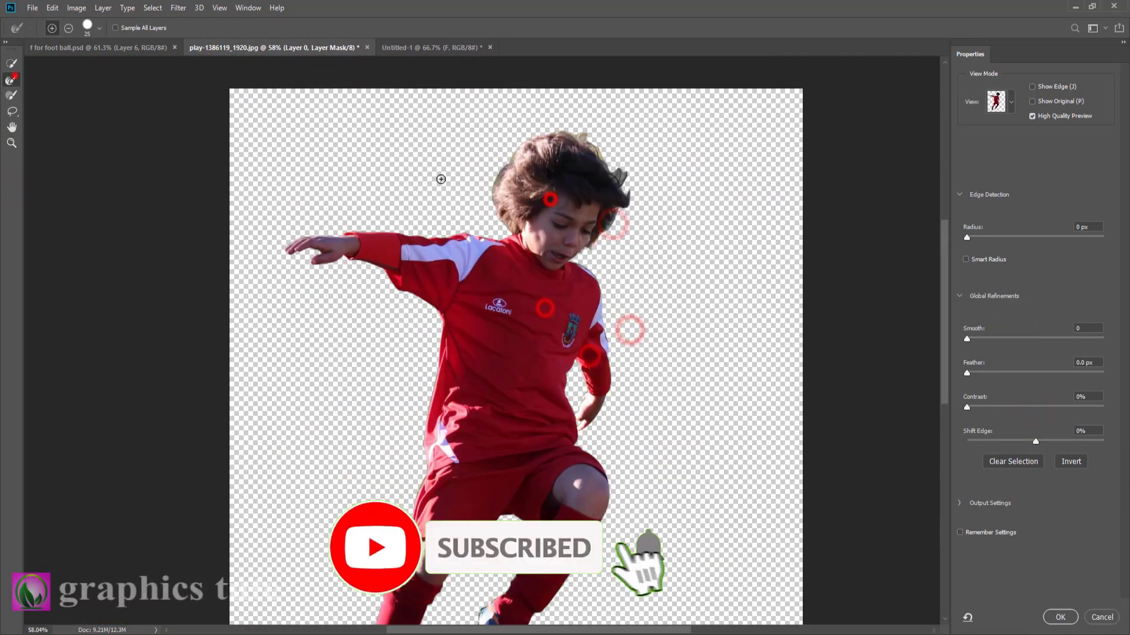
{"action": "left_click", "coordinate": [969, 238]}
{"action": "left_click", "coordinate": [969, 339]}
{"action": "left_click", "coordinate": [970, 406]}
{"action": "key", "text": "Return"}
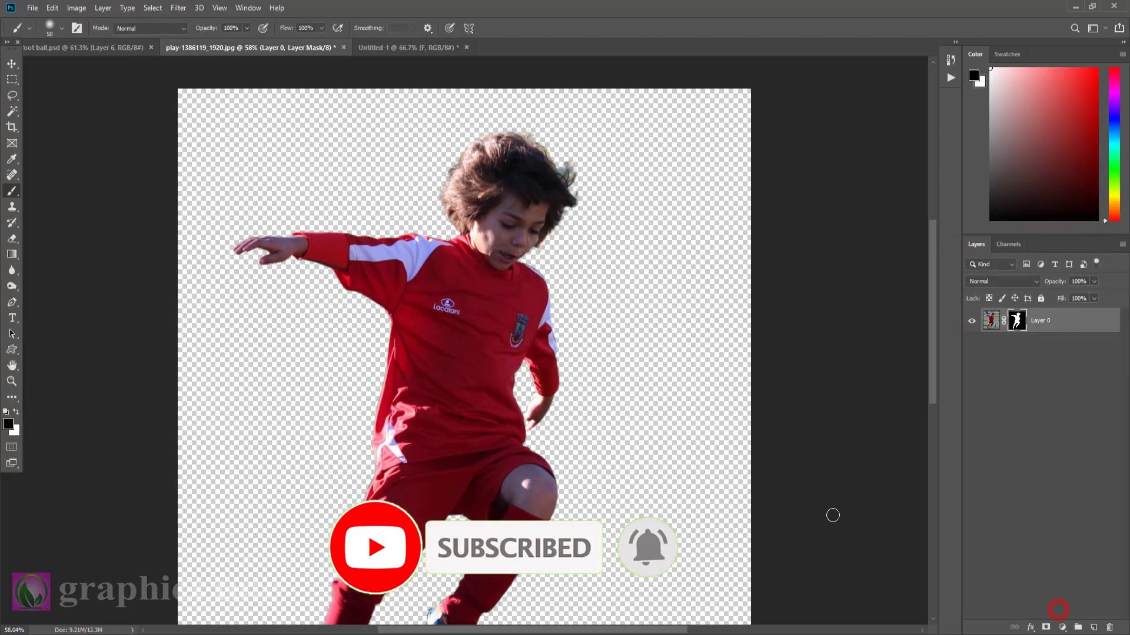
{"action": "key", "text": "z"}
{"action": "left_click_drag", "start_coordinate": [559, 434], "coordinate": [550, 410]}
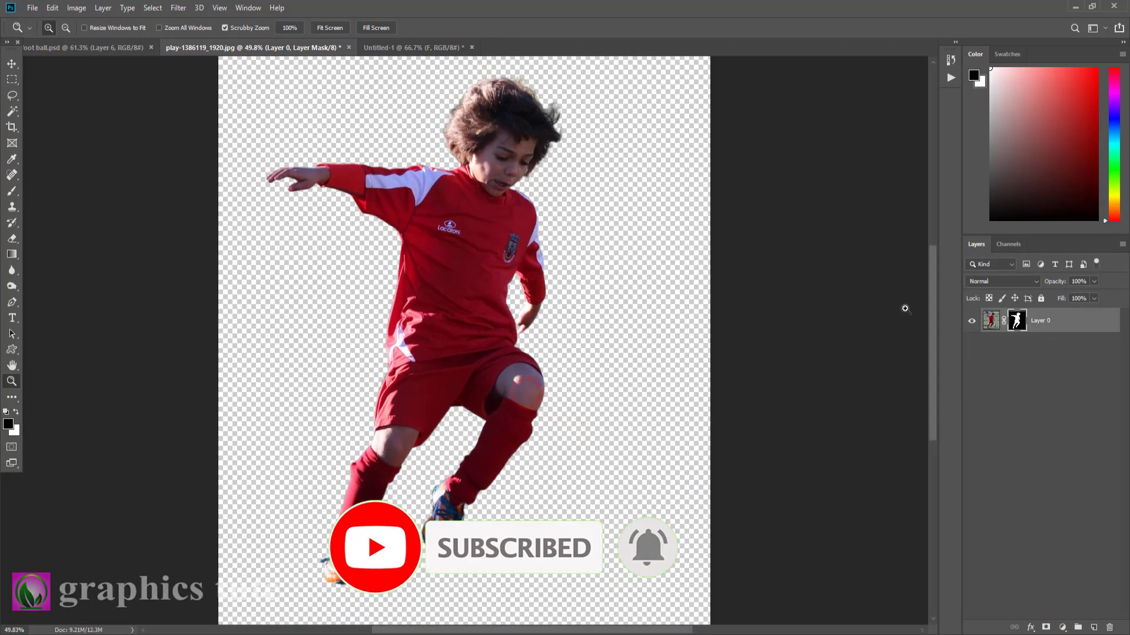
Duplicate the masked layer, delete Layer 0's mask, and hide the copy
{"action": "key", "text": "ctrl+j"}
{"action": "right_click", "coordinate": [1017, 351]}
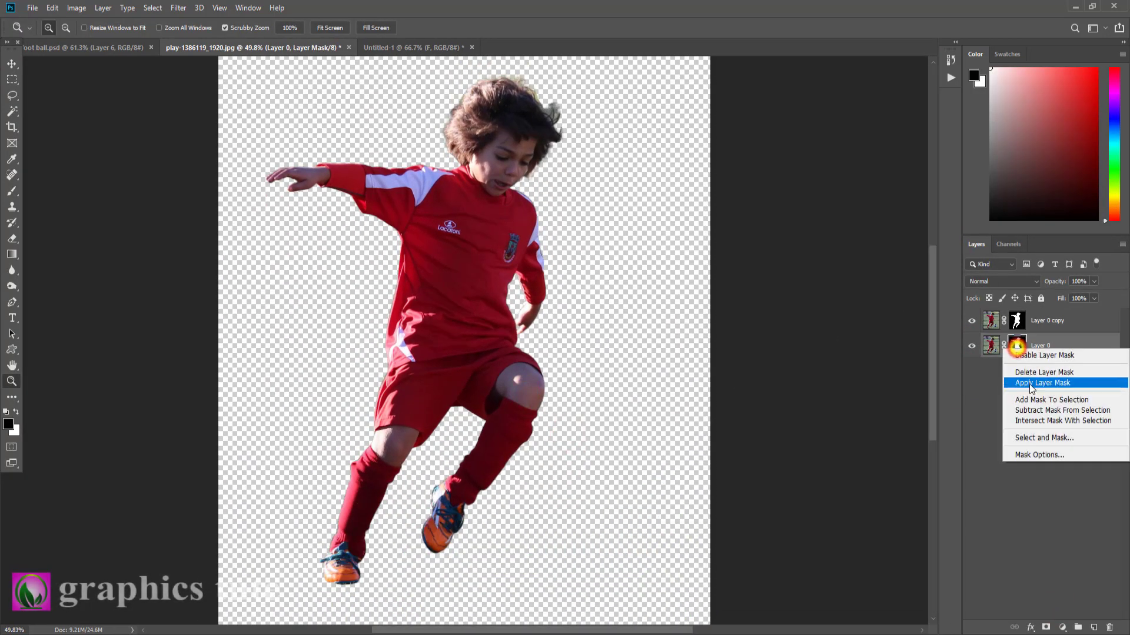
{"action": "left_click", "coordinate": [1034, 371]}
{"action": "left_click", "coordinate": [972, 321]}
Zoom in and draw an elliptical selection around the football
{"action": "left_click", "coordinate": [491, 360]}
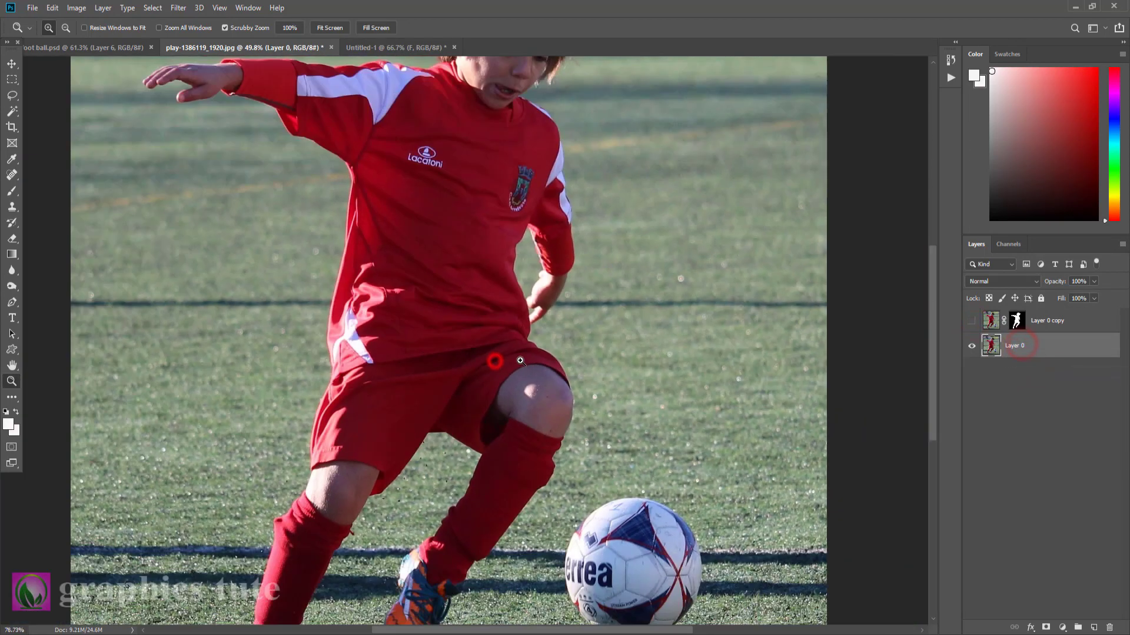
{"action": "left_click", "coordinate": [590, 391]}
{"action": "right_click", "coordinate": [12, 79]}
{"action": "left_click", "coordinate": [57, 90]}
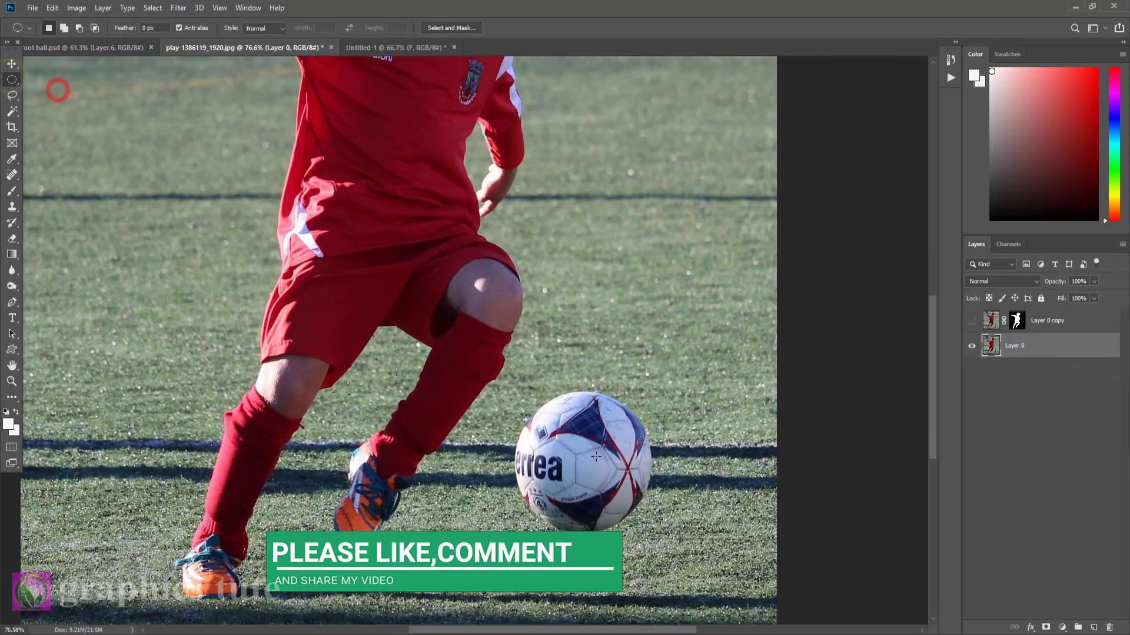
{"action": "left_click_drag", "start_coordinate": [587, 465], "coordinate": [472, 398]}
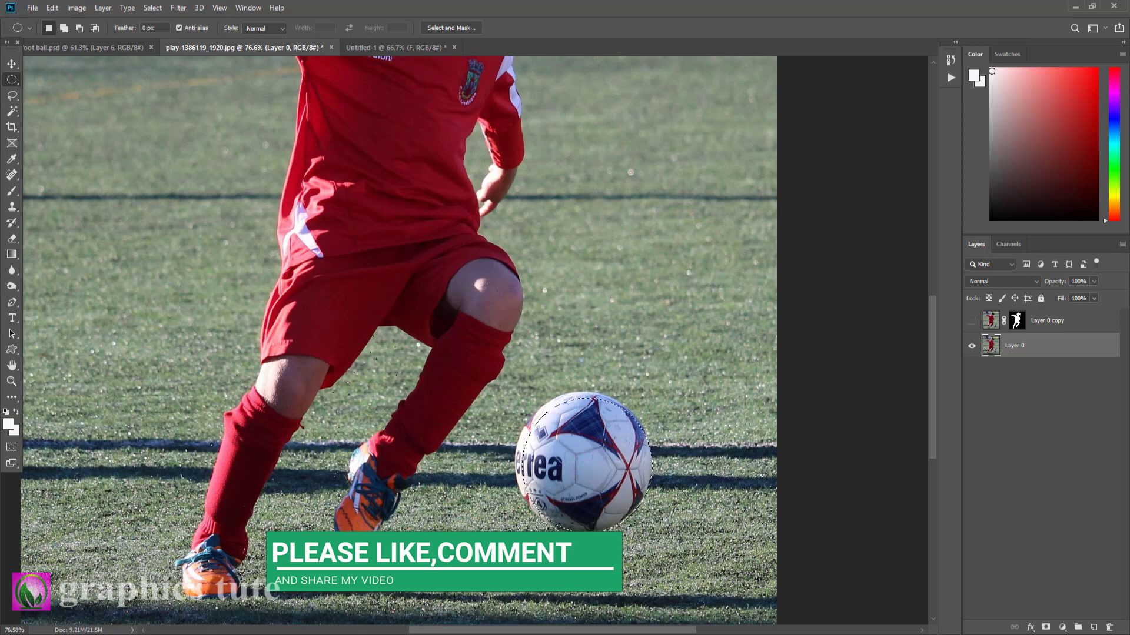
Enlarge the ball selection slightly and mask Layer 0 down to just the ball
{"action": "right_click", "coordinate": [581, 464]}
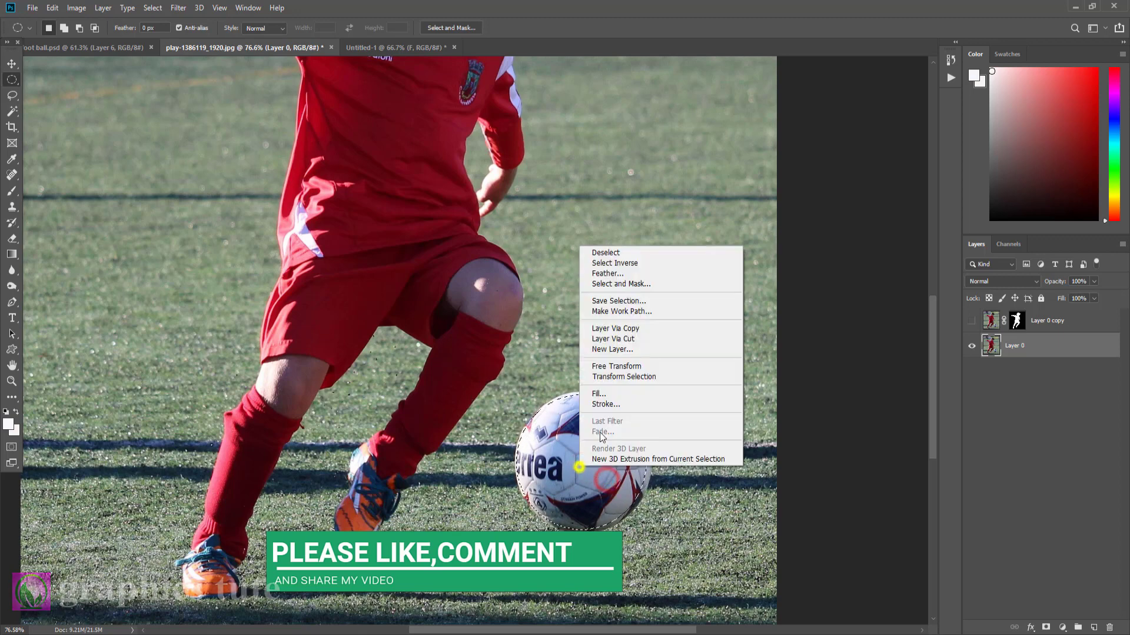
{"action": "left_click", "coordinate": [624, 376]}
{"action": "left_click_drag", "start_coordinate": [647, 463], "coordinate": [654, 463]}
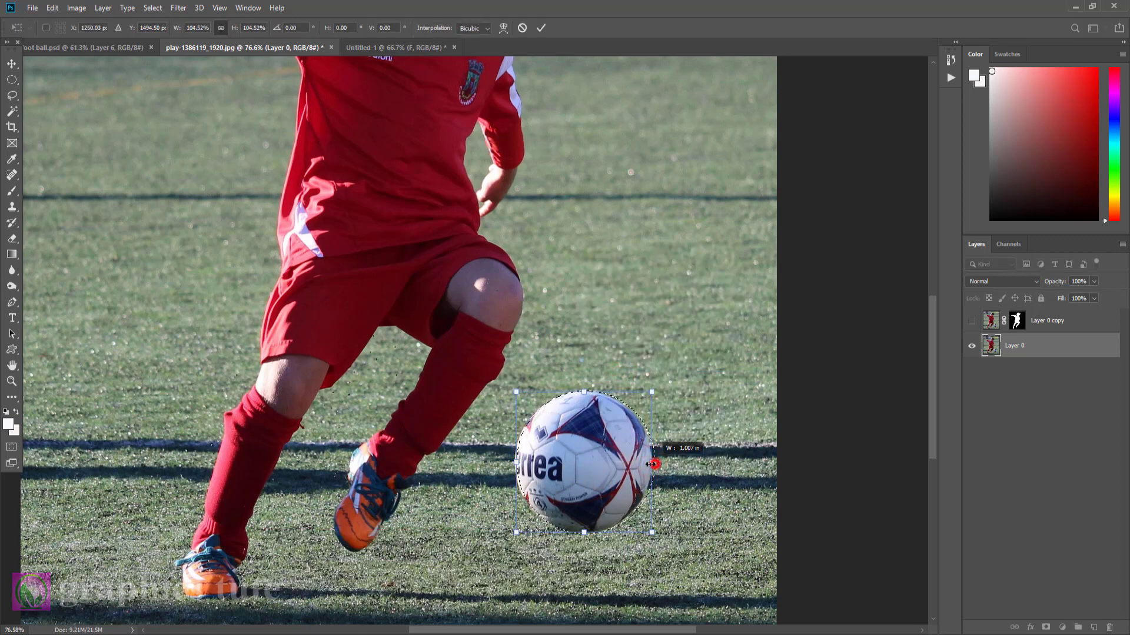
{"action": "key", "text": "Return"}
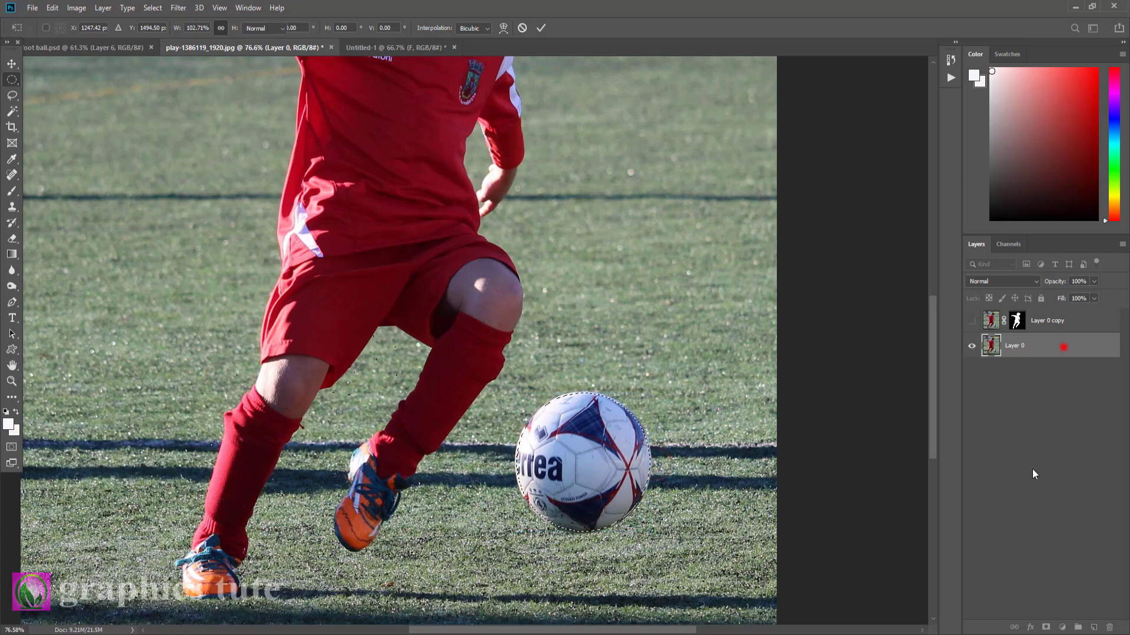
{"action": "left_click", "coordinate": [1046, 627]}
Show and select the Layer 0 copy player layer, viewing the whole photo
{"action": "left_click", "coordinate": [972, 321]}
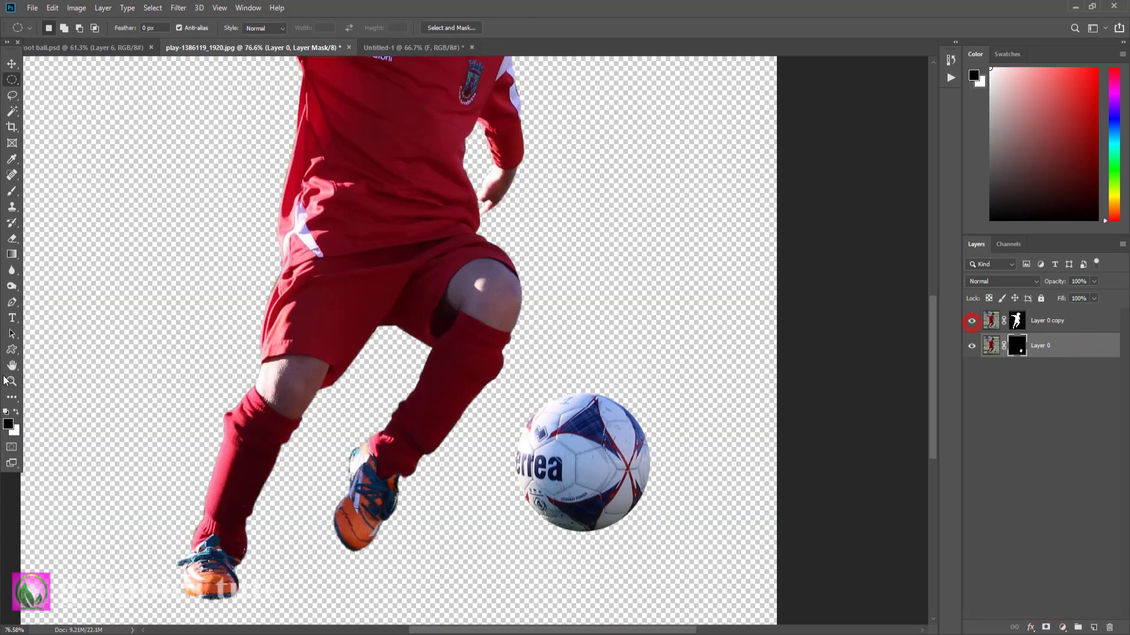
{"action": "key", "text": "z"}
{"action": "left_click", "coordinate": [1040, 313]}
Move the boy and ball layers into Untitled-1 and scale them down to fit
{"action": "key", "text": "v"}
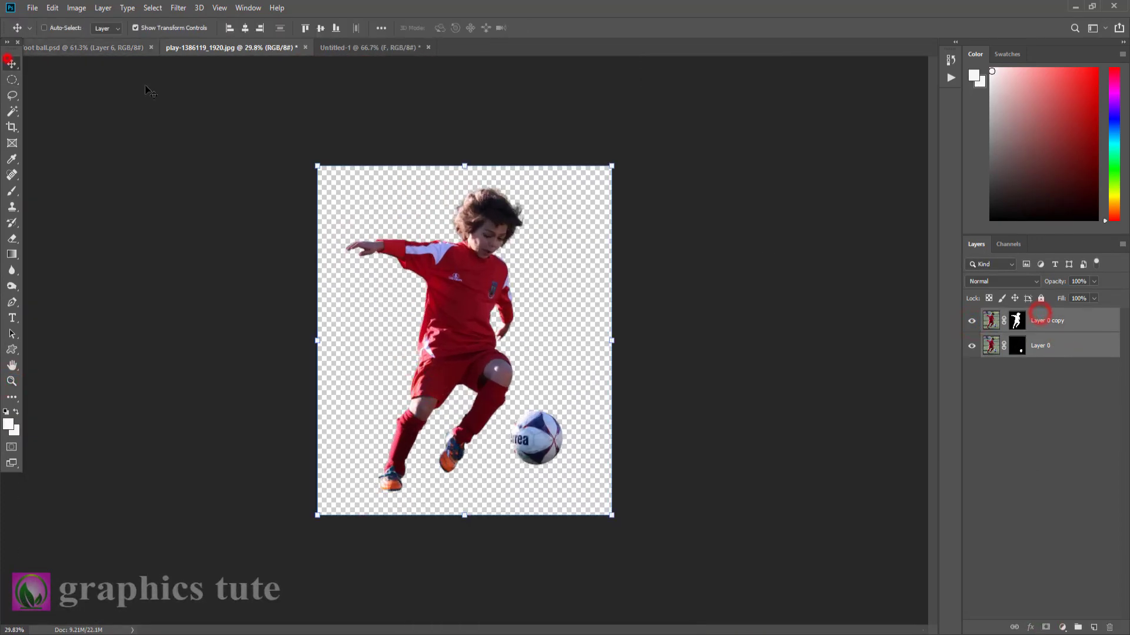
{"action": "mouse_move", "coordinate": [502, 257]}
{"action": "left_mouse_down"}
{"action": "mouse_move", "coordinate": [454, 318]}
{"action": "mouse_move", "coordinate": [465, 291]}
{"action": "left_mouse_up"}
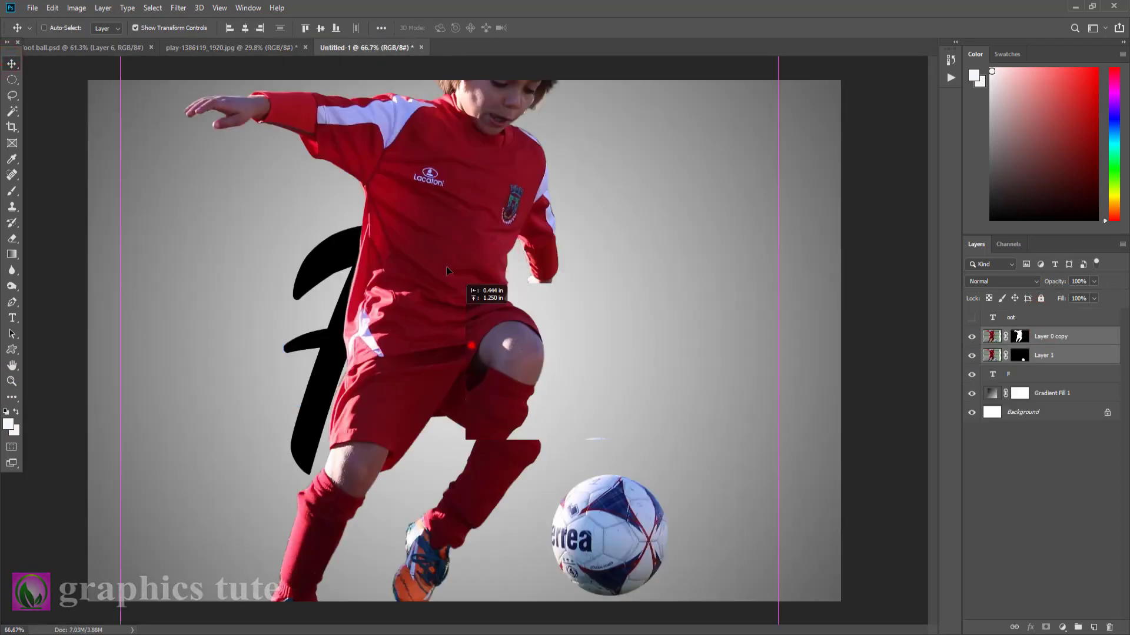
{"action": "key", "text": "ctrl+t"}
{"action": "mouse_move", "coordinate": [749, 606]}
{"action": "left_mouse_down"}
{"action": "mouse_move", "coordinate": [507, 467]}
{"action": "mouse_move", "coordinate": [522, 439]}
{"action": "left_mouse_up"}
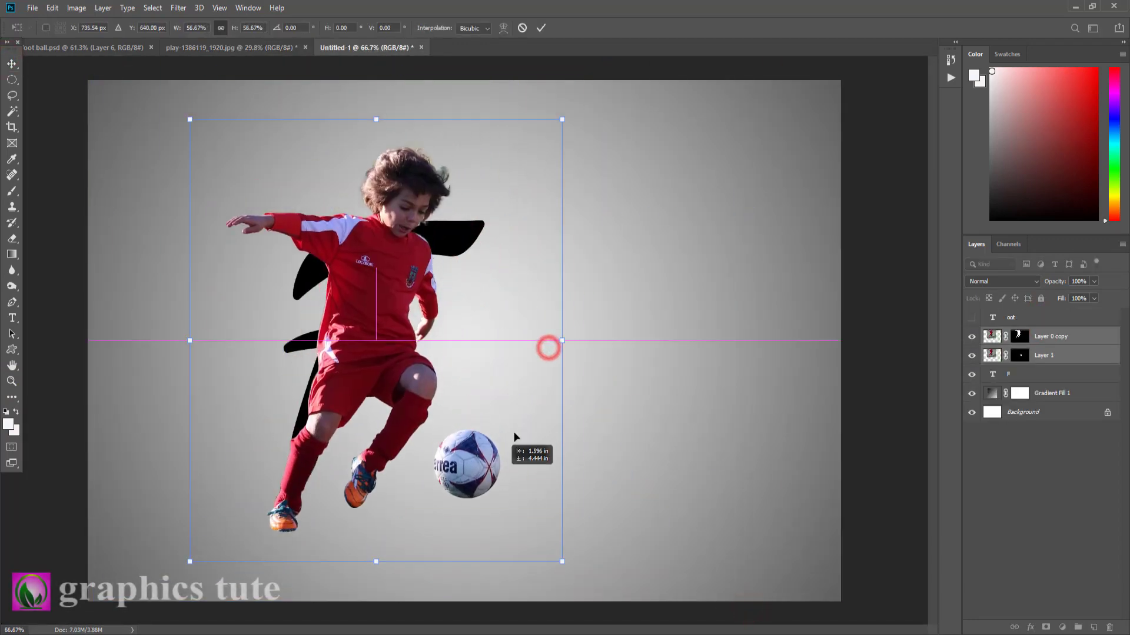
Enlarge the black F to about 128% and shift it right and down
{"action": "left_click", "coordinate": [1017, 374]}
{"action": "key", "text": "ctrl+t"}
{"action": "left_click_drag", "start_coordinate": [471, 409], "coordinate": [492, 428]}
{"action": "left_click_drag", "start_coordinate": [503, 218], "coordinate": [532, 160]}
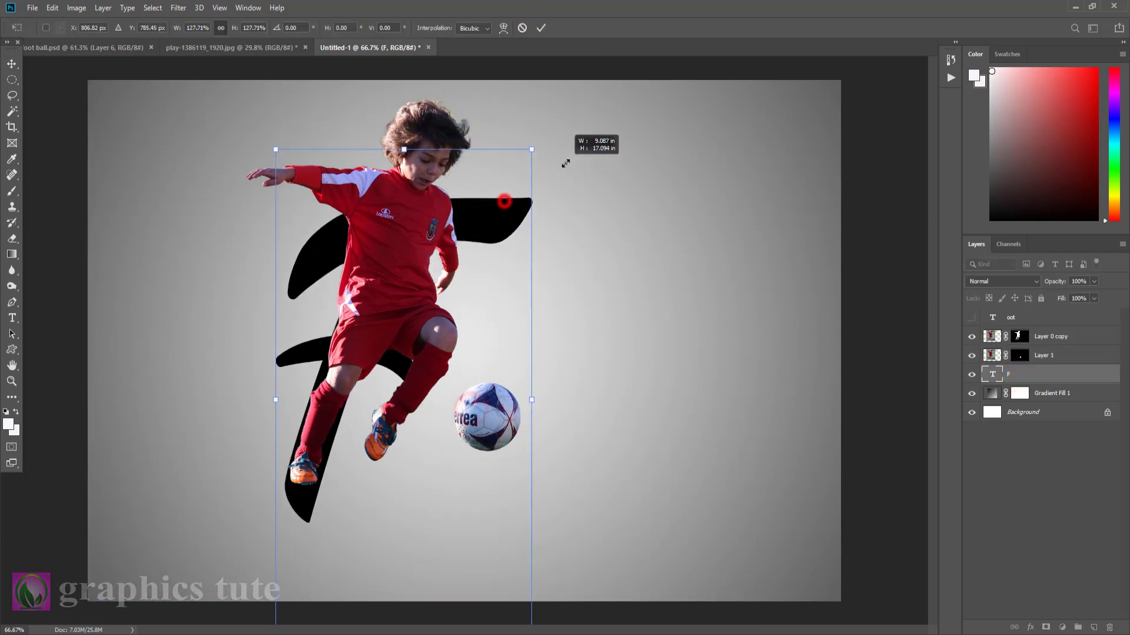
{"action": "left_click_drag", "start_coordinate": [415, 253], "coordinate": [414, 232]}
{"action": "left_click", "coordinate": [541, 29]}
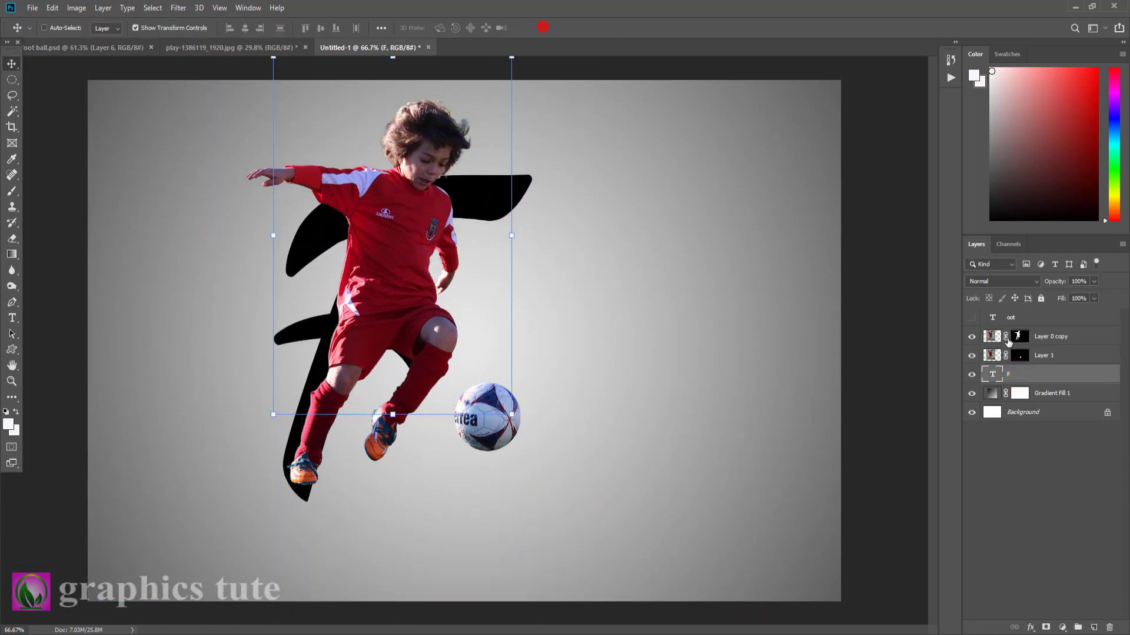
Nudge the boy and ball down-left and delete the player copy's layer mask
{"action": "left_click", "coordinate": [1050, 355]}
{"action": "left_click", "coordinate": [1047, 336], "text": "shift"}
{"action": "left_click_drag", "start_coordinate": [348, 383], "coordinate": [344, 399]}
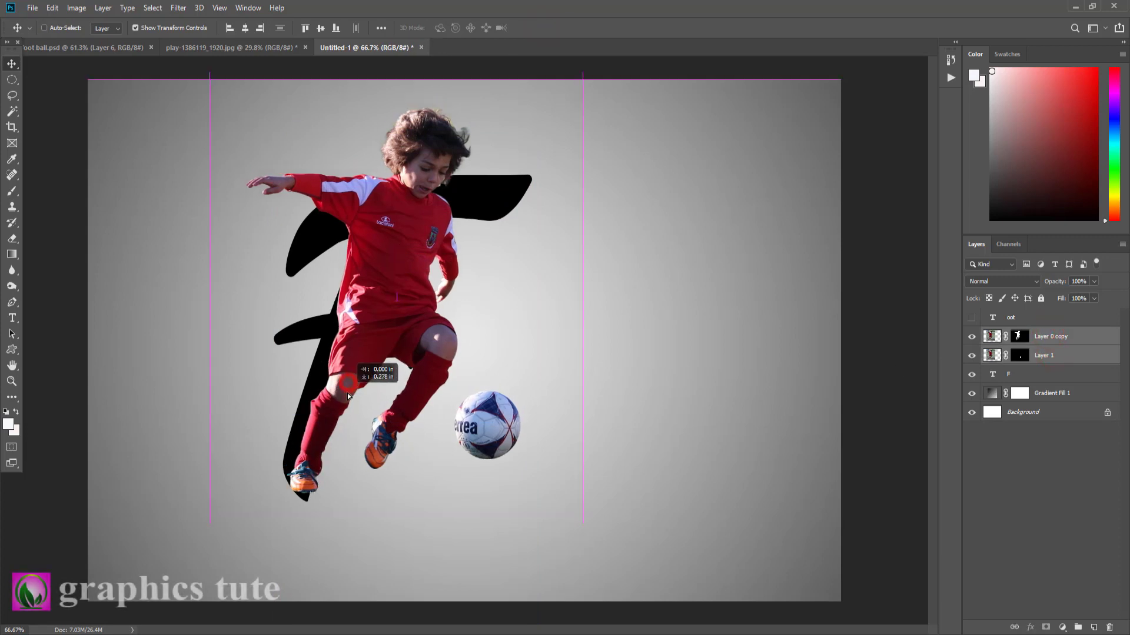
{"action": "left_click", "coordinate": [1050, 355]}
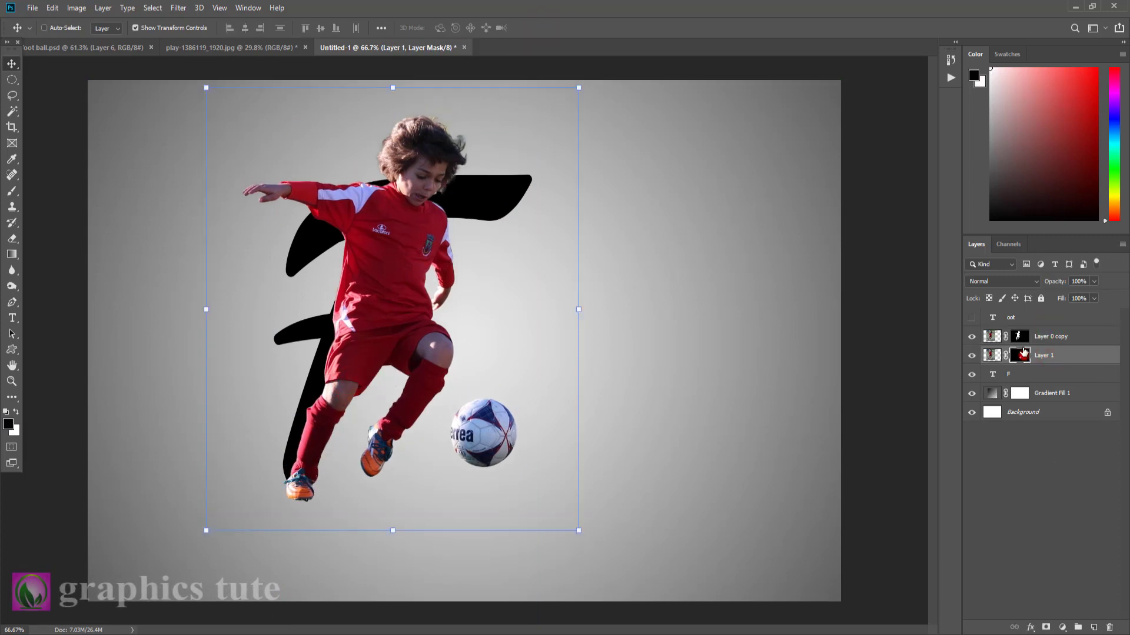
{"action": "right_click", "coordinate": [1020, 355]}
{"action": "left_click", "coordinate": [1031, 374]}
Place the player copy directly above the F and clip it into the F
{"action": "left_click_drag", "start_coordinate": [1010, 336], "coordinate": [1009, 357]}
{"action": "left_click", "coordinate": [1010, 357]}
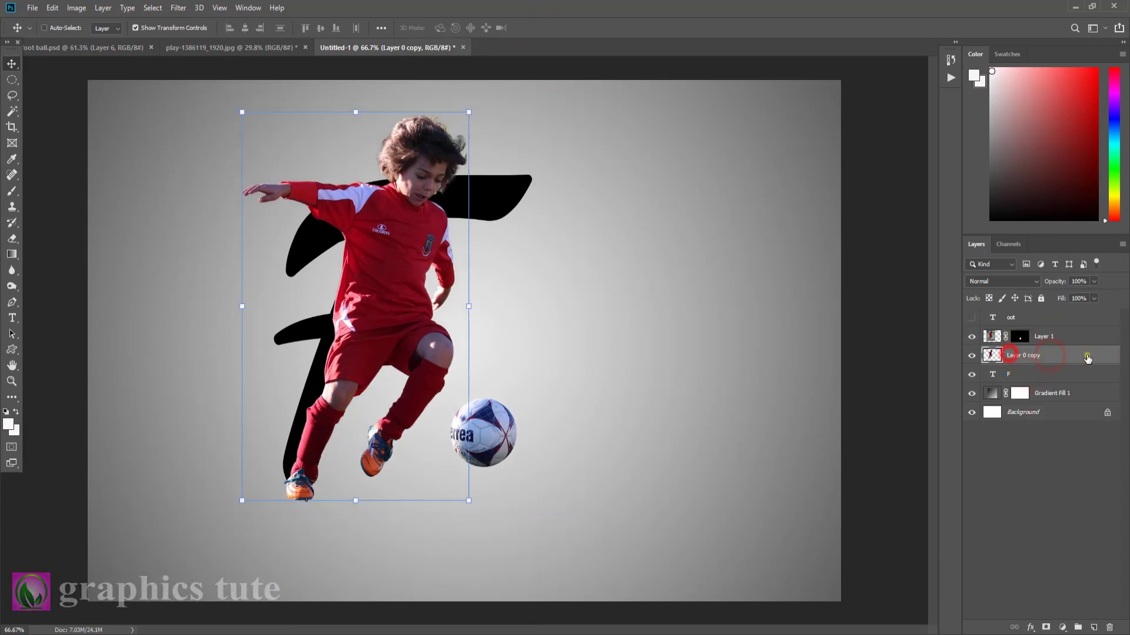
{"action": "right_click", "coordinate": [1009, 355]}
{"action": "left_click", "coordinate": [1008, 355]}
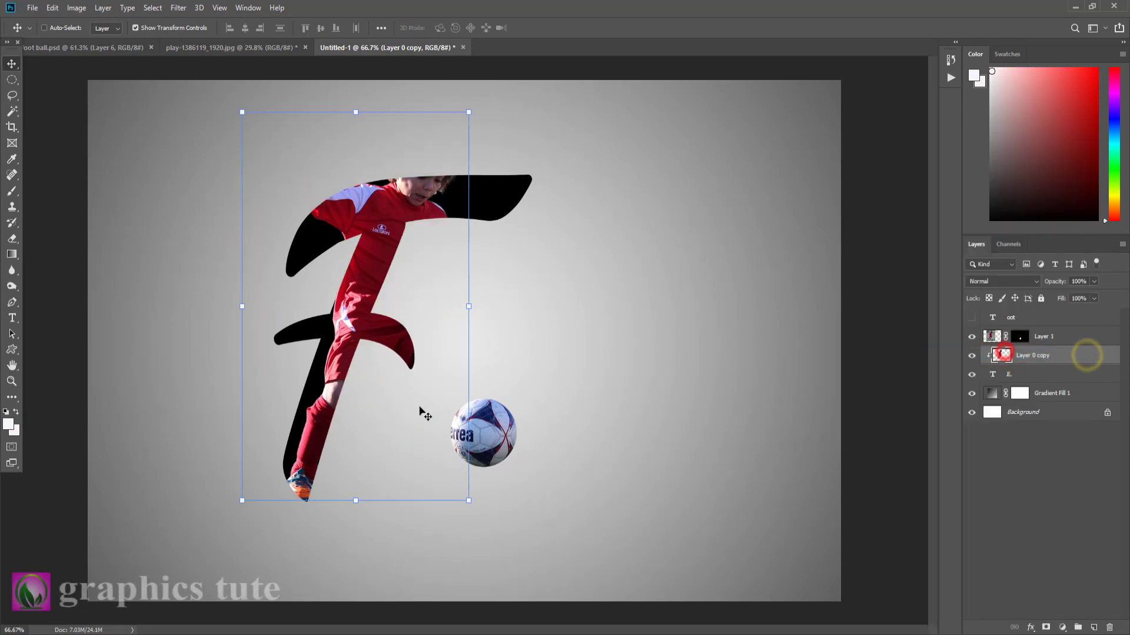
Hide the ball, duplicate the clipped player, and give the duplicate a fully hiding mask
{"action": "left_click", "coordinate": [969, 337]}
{"action": "left_click", "coordinate": [1041, 355]}
{"action": "key", "text": "ctrl+j"}
{"action": "left_click", "coordinate": [1046, 628], "text": "alt"}
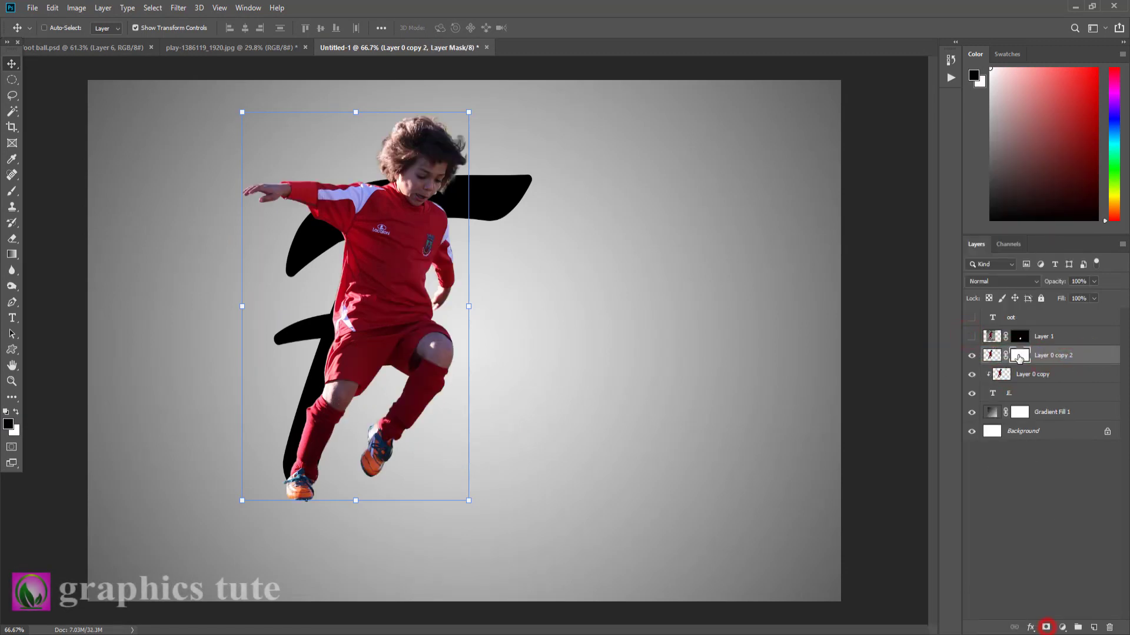
{"action": "left_click", "coordinate": [379, 303]}
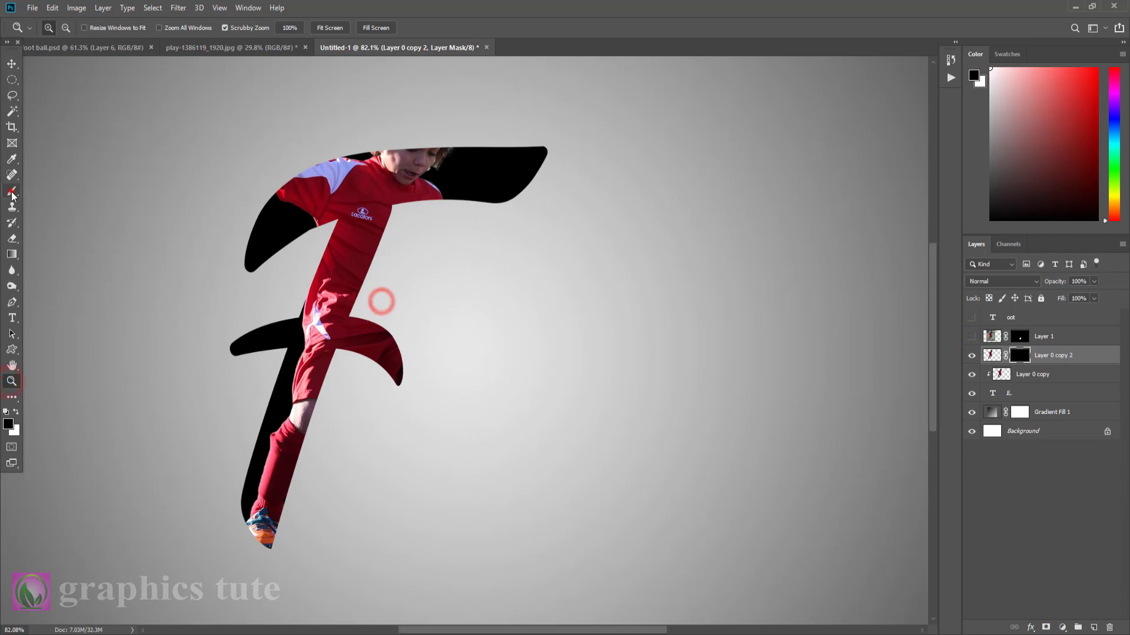
Paint white on the mask to reveal the boy's arm, shoulder, knee, leg and boots
{"action": "key", "text": "b"}
{"action": "key", "text": "x"}
{"action": "mouse_move", "coordinate": [307, 201]}
{"action": "left_mouse_down"}
{"action": "mouse_move", "coordinate": [247, 168]}
{"action": "mouse_move", "coordinate": [200, 165]}
{"action": "mouse_move", "coordinate": [276, 188]}
{"action": "mouse_move", "coordinate": [410, 144]}
{"action": "mouse_move", "coordinate": [396, 170]}
{"action": "mouse_move", "coordinate": [417, 145]}
{"action": "left_mouse_up"}
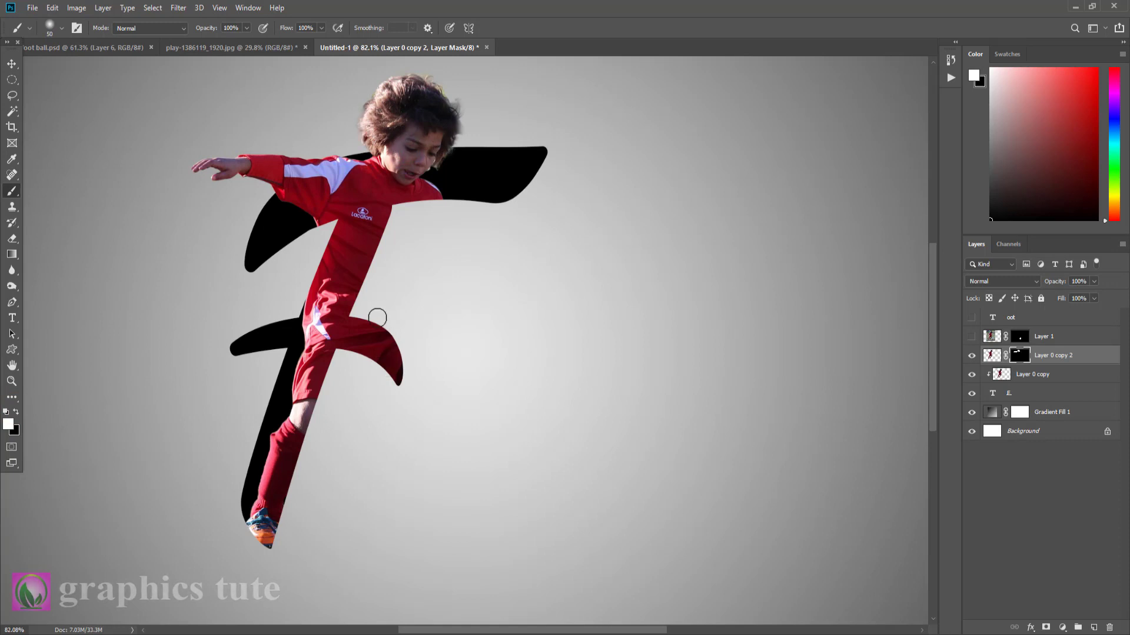
{"action": "mouse_move", "coordinate": [377, 318]}
{"action": "left_mouse_down"}
{"action": "mouse_move", "coordinate": [412, 376]}
{"action": "mouse_move", "coordinate": [418, 435]}
{"action": "mouse_move", "coordinate": [368, 489]}
{"action": "mouse_move", "coordinate": [372, 431]}
{"action": "mouse_move", "coordinate": [355, 503]}
{"action": "left_mouse_up"}
{"action": "mouse_move", "coordinate": [409, 201]}
{"action": "left_mouse_down"}
{"action": "mouse_move", "coordinate": [400, 242]}
{"action": "mouse_move", "coordinate": [362, 298]}
{"action": "mouse_move", "coordinate": [424, 373]}
{"action": "mouse_move", "coordinate": [428, 220]}
{"action": "mouse_move", "coordinate": [440, 283]}
{"action": "mouse_move", "coordinate": [427, 341]}
{"action": "mouse_move", "coordinate": [377, 303]}
{"action": "mouse_move", "coordinate": [436, 374]}
{"action": "mouse_move", "coordinate": [406, 395]}
{"action": "mouse_move", "coordinate": [404, 375]}
{"action": "mouse_move", "coordinate": [415, 391]}
{"action": "left_mouse_up"}
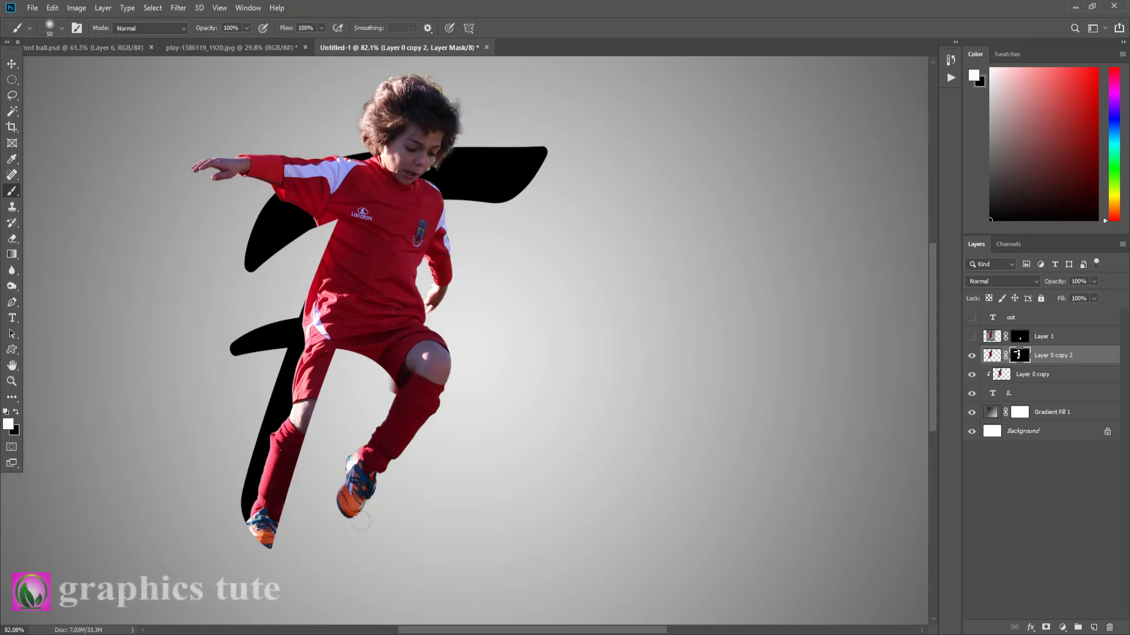
Refine the mask in black within the inverted F-shaped mask selection
{"action": "left_click", "coordinate": [1018, 355], "text": "ctrl"}
{"action": "left_click", "coordinate": [153, 8]}
{"action": "left_click", "coordinate": [170, 56]}
{"action": "key", "text": "b"}
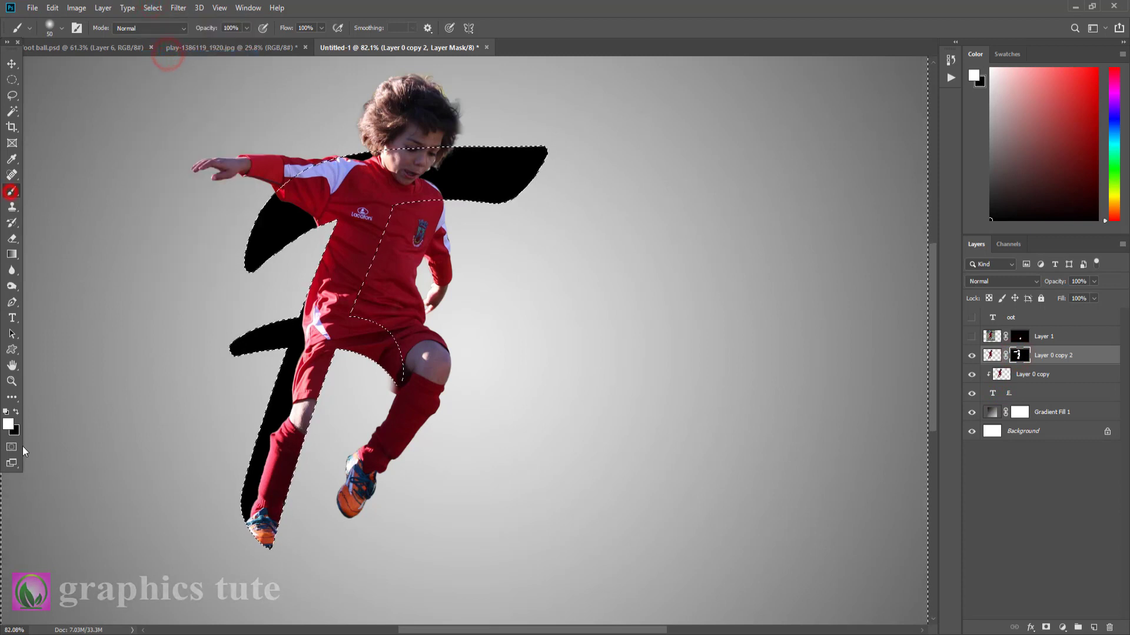
{"action": "key", "text": "x"}
{"action": "left_click", "coordinate": [384, 395]}
{"action": "key", "text": "ctrl+d"}
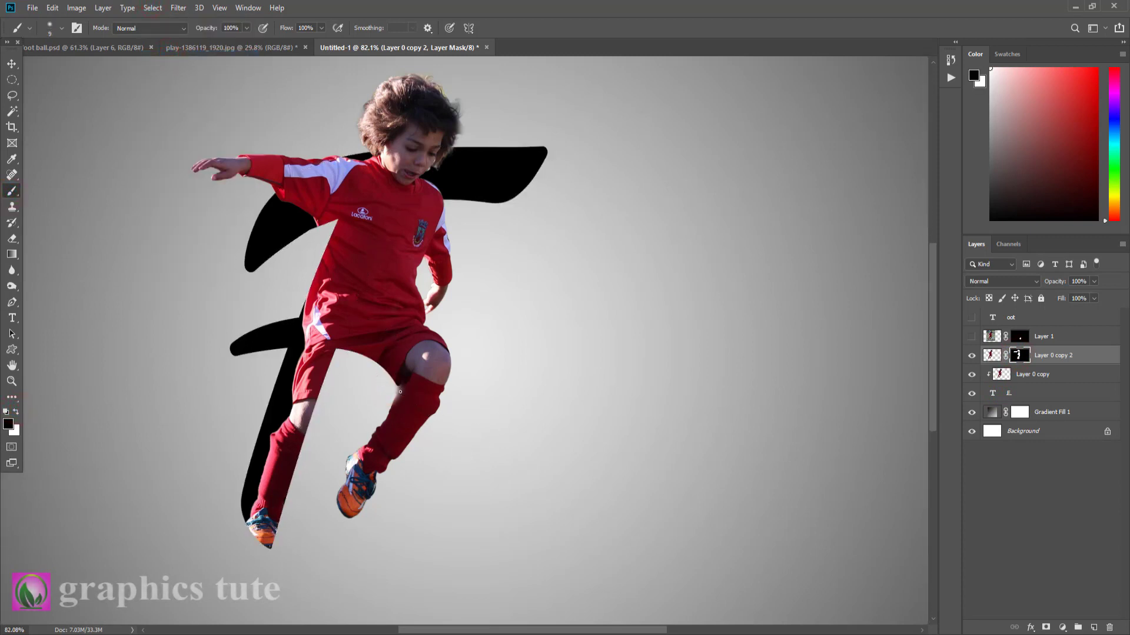
Reveal more of the red leg near the knee with white
{"action": "key", "text": "x"}
{"action": "left_click_drag", "start_coordinate": [401, 392], "coordinate": [399, 398]}
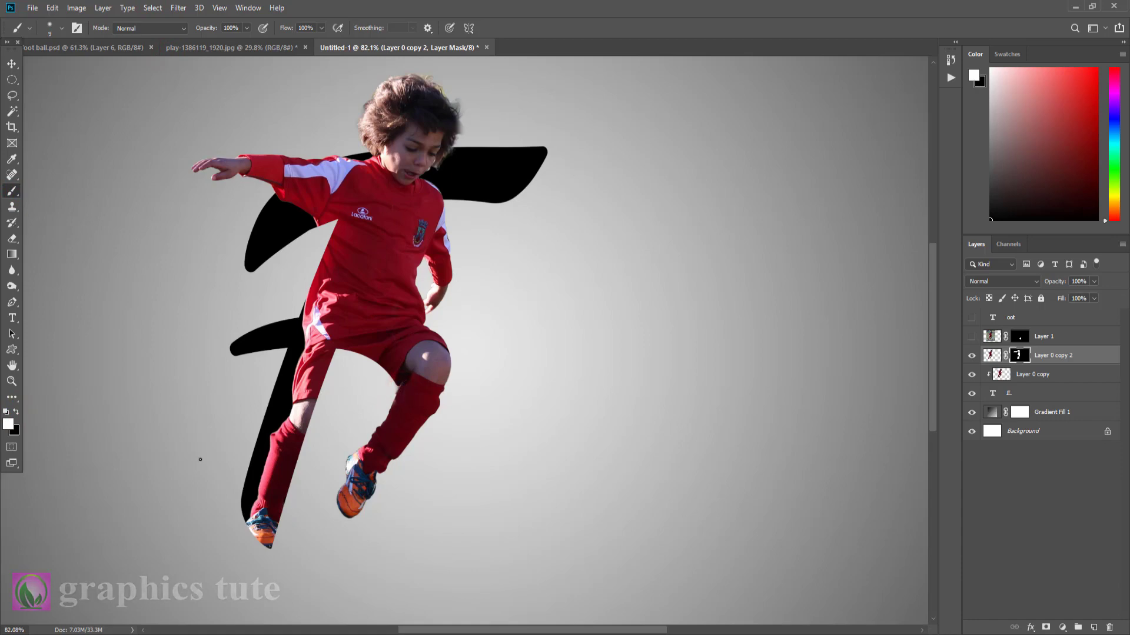
{"action": "left_click", "coordinate": [11, 383]}
Select the clipped player and F text layers and move them left and down
{"action": "left_click_drag", "start_coordinate": [475, 391], "coordinate": [457, 381]}
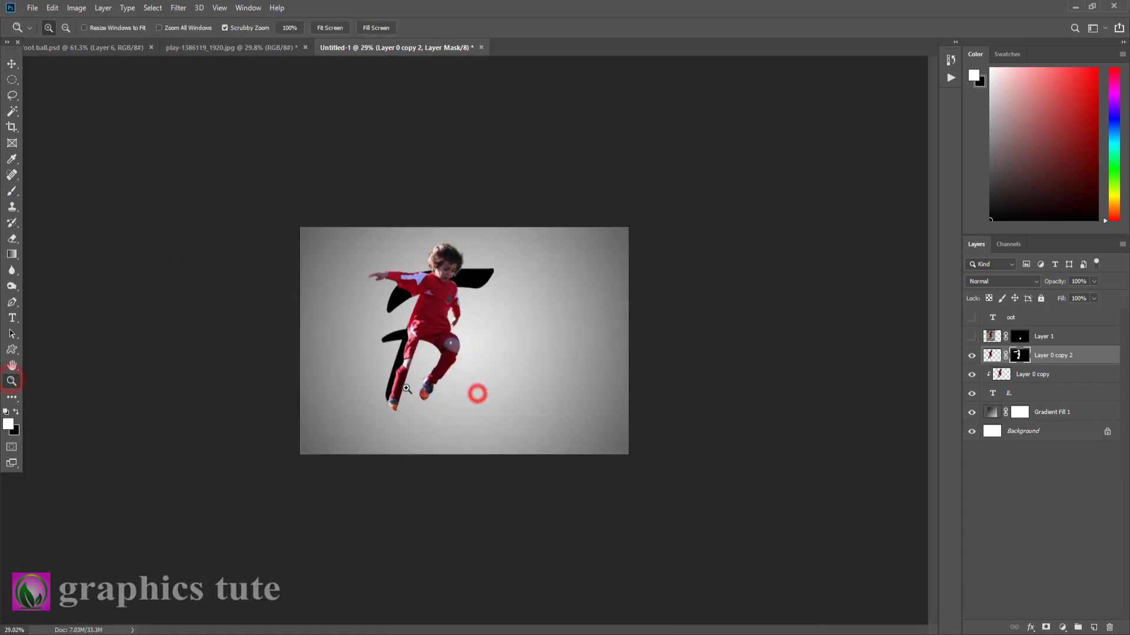
{"action": "left_click", "coordinate": [1023, 374], "text": "shift"}
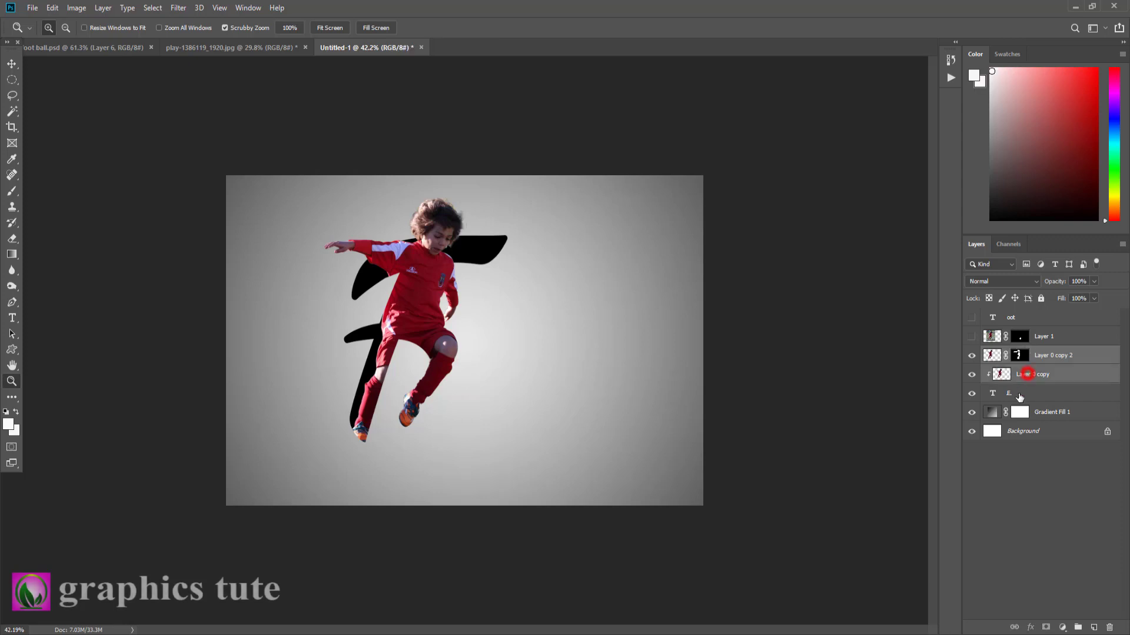
{"action": "left_click", "coordinate": [1017, 393], "text": "shift"}
{"action": "left_click", "coordinate": [11, 64]}
{"action": "left_click_drag", "start_coordinate": [400, 337], "coordinate": [353, 346]}
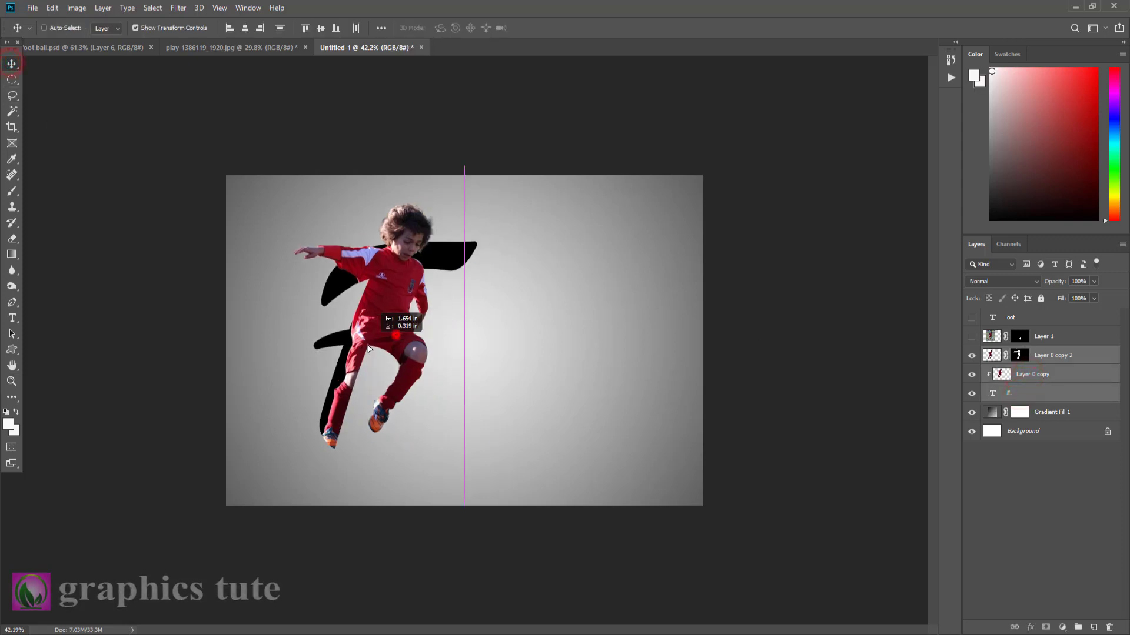
Show the oot text, scale it to about 113% beside the F, and raise the ball layer above it
{"action": "left_click", "coordinate": [1026, 320]}
{"action": "left_click", "coordinate": [971, 317]}
{"action": "left_click_drag", "start_coordinate": [509, 363], "coordinate": [537, 366]}
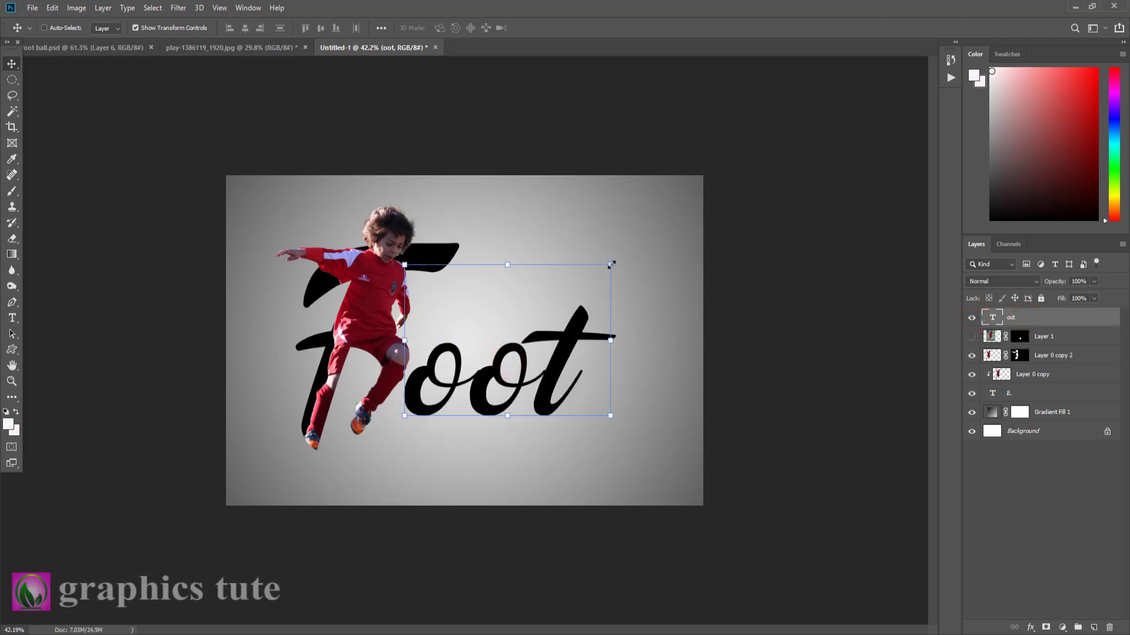
{"action": "left_click_drag", "start_coordinate": [611, 265], "coordinate": [617, 283]}
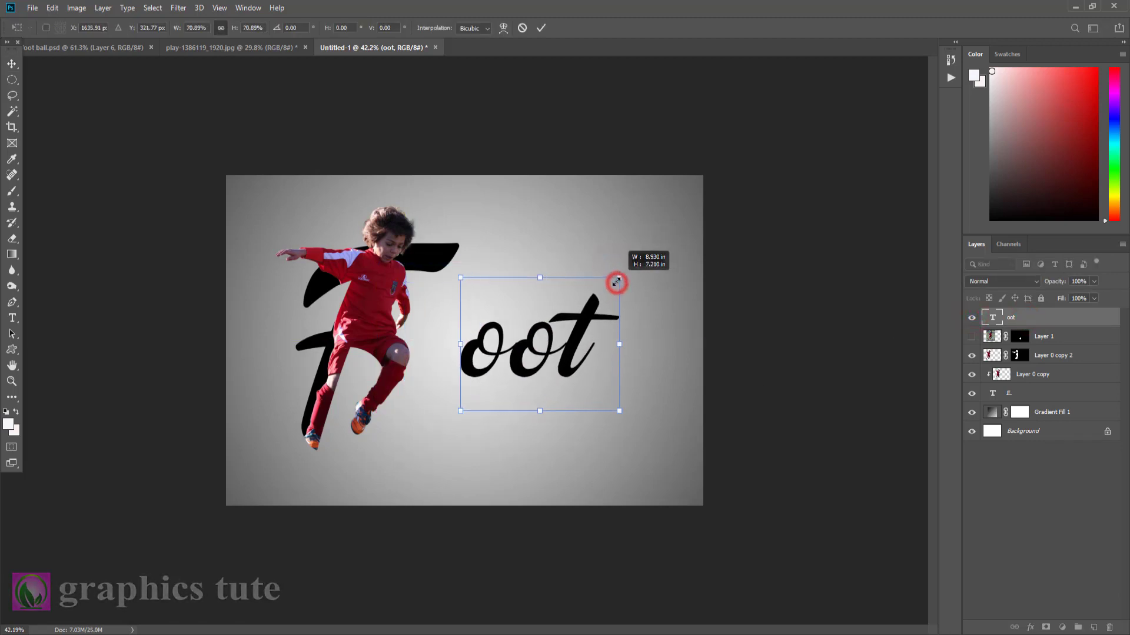
{"action": "left_click_drag", "start_coordinate": [460, 411], "coordinate": [373, 481]}
{"action": "left_click_drag", "start_coordinate": [520, 378], "coordinate": [550, 373]}
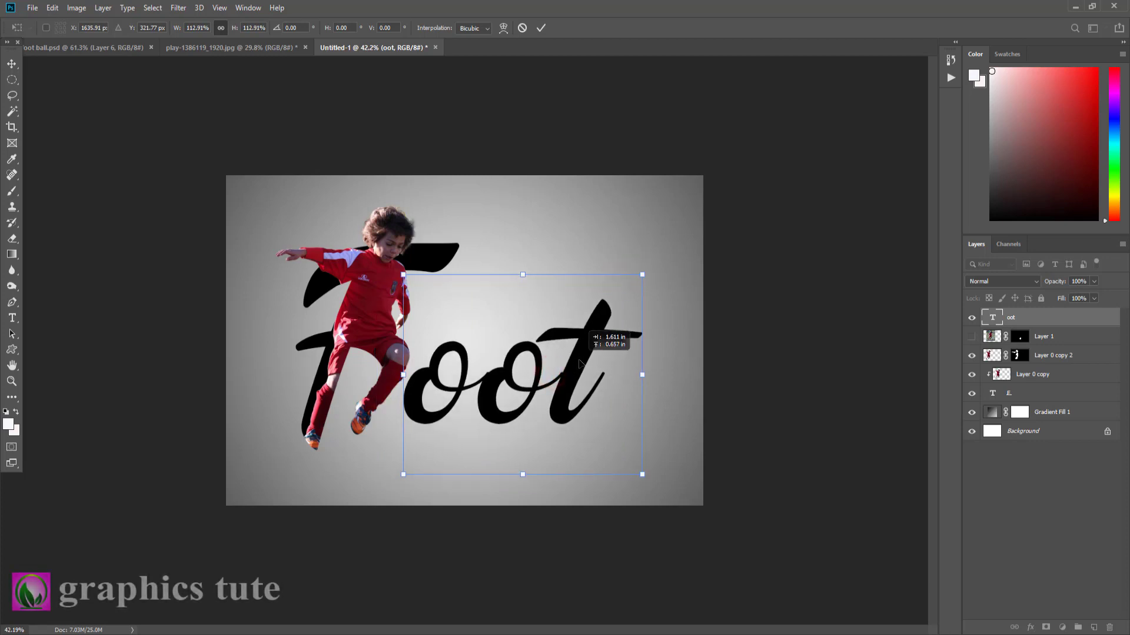
{"action": "left_click", "coordinate": [540, 28]}
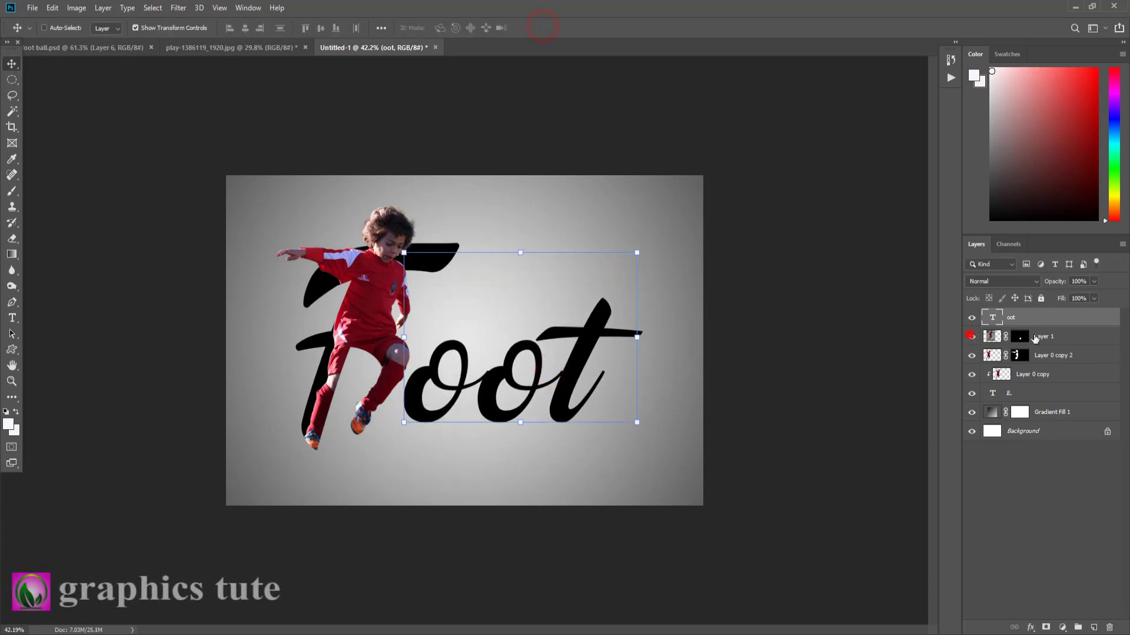
{"action": "left_click_drag", "start_coordinate": [1034, 339], "coordinate": [1024, 321]}
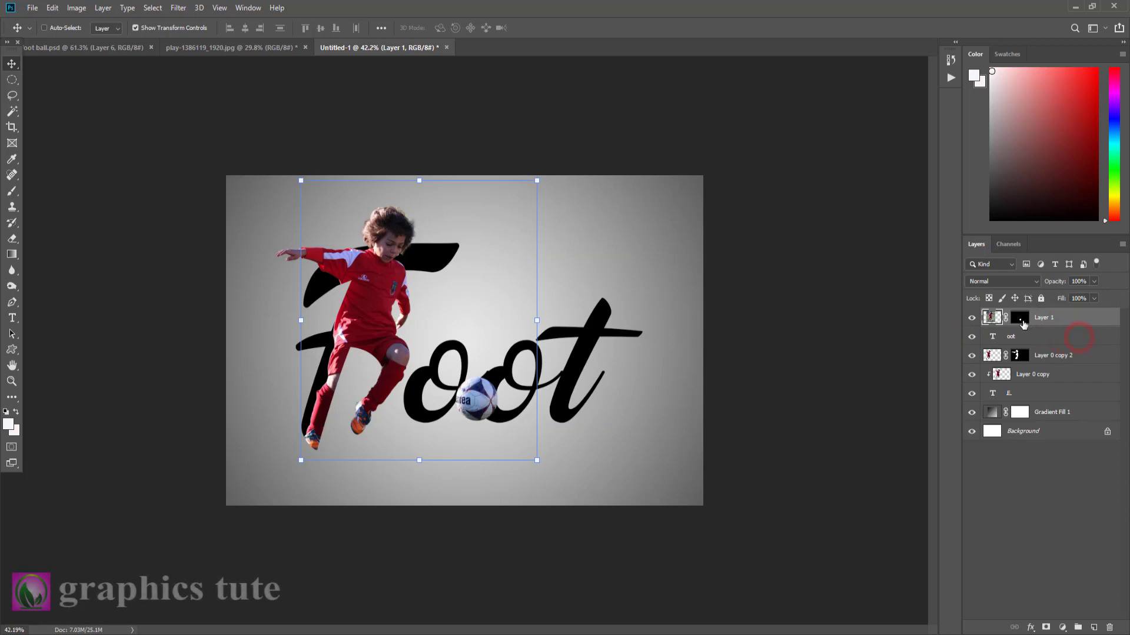
Apply the ball's mask, enlarge it to about 208% over the oo, and clip it into 'oot'
{"action": "right_click", "coordinate": [1024, 324]}
{"action": "left_click", "coordinate": [1031, 352]}
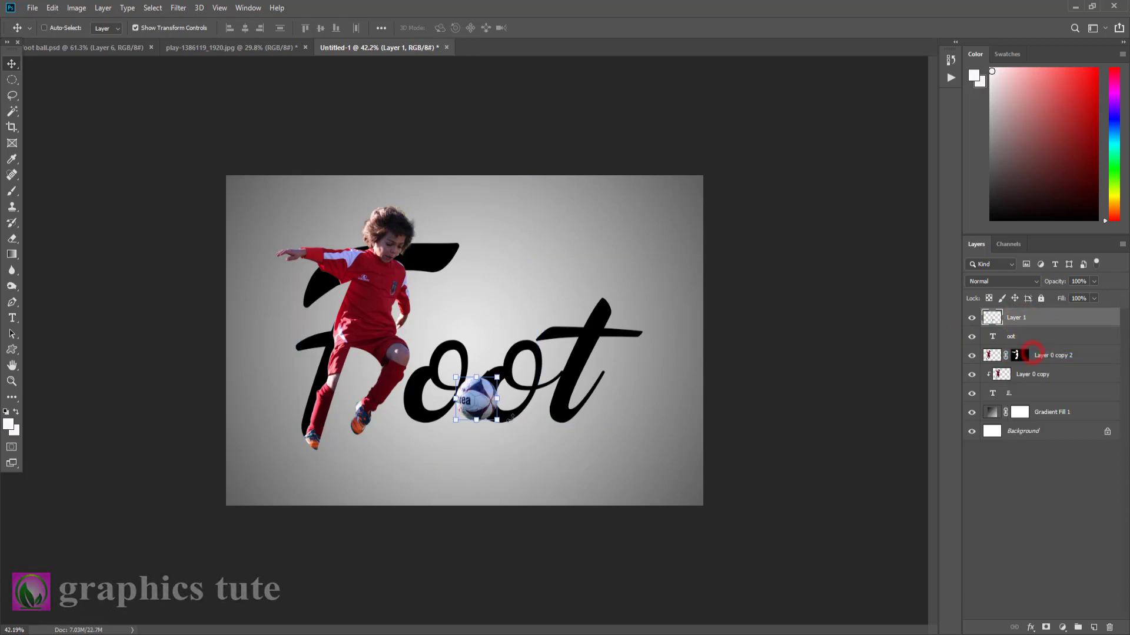
{"action": "key", "text": "ctrl+t"}
{"action": "left_click_drag", "start_coordinate": [496, 419], "coordinate": [518, 441]}
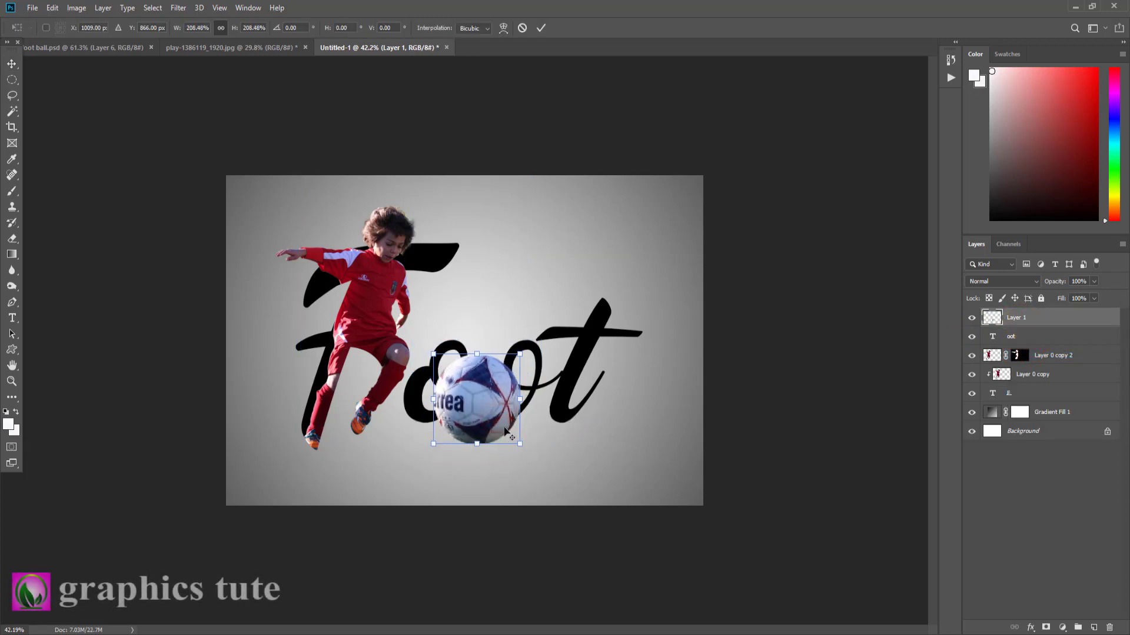
{"action": "mouse_move", "coordinate": [468, 403]}
{"action": "left_mouse_down"}
{"action": "mouse_move", "coordinate": [480, 298]}
{"action": "mouse_move", "coordinate": [470, 349]}
{"action": "left_mouse_up"}
{"action": "left_click", "coordinate": [542, 30]}
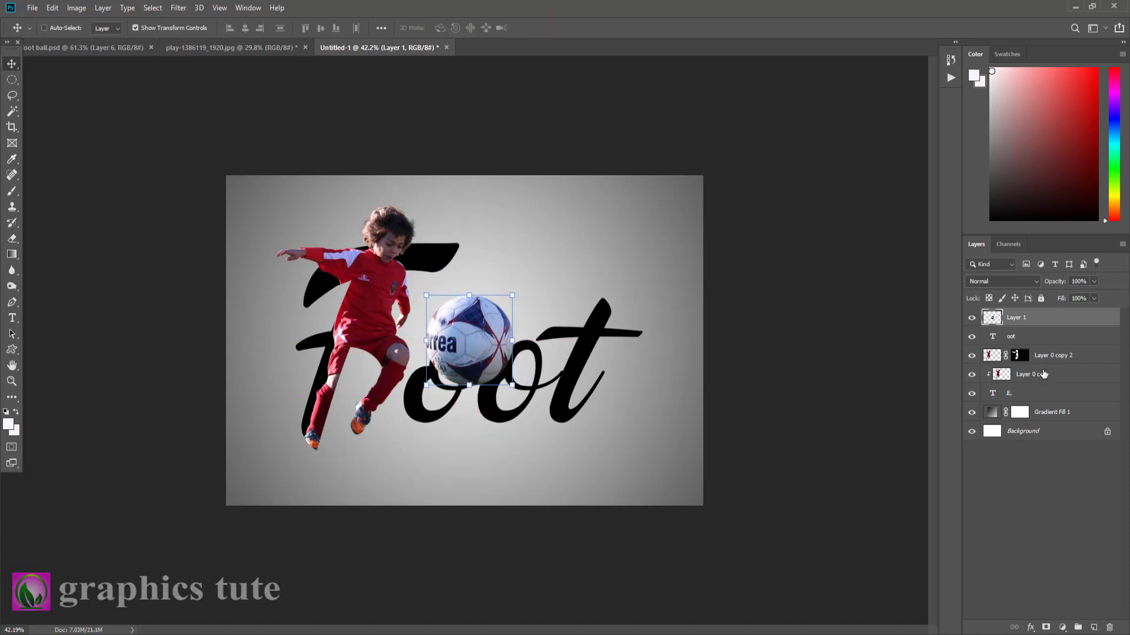
{"action": "right_click", "coordinate": [1096, 320]}
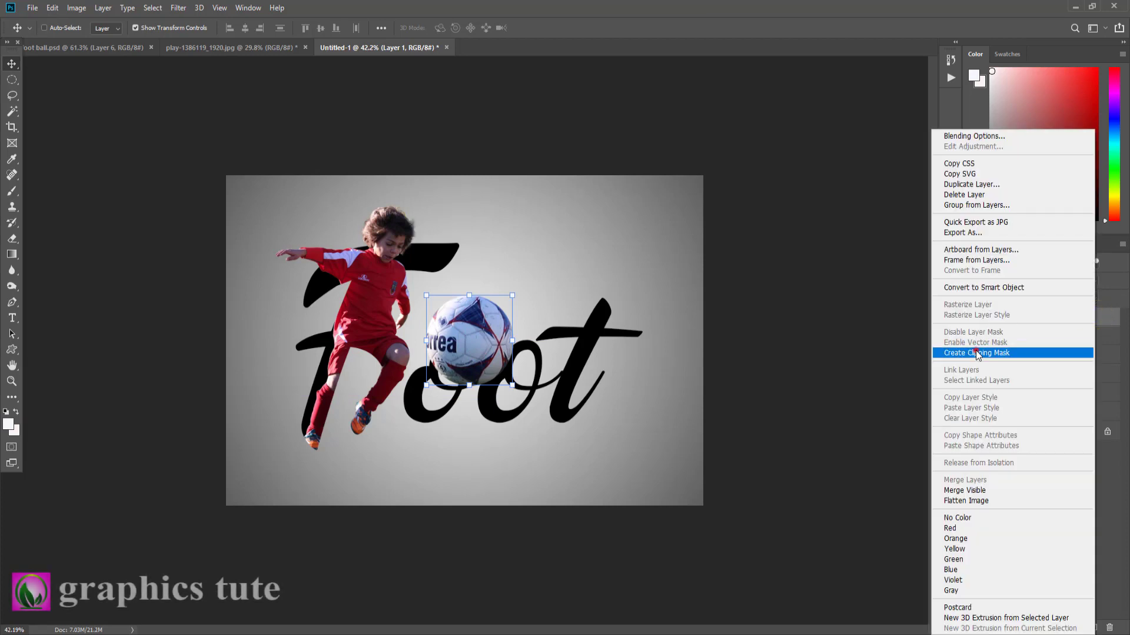
{"action": "left_click", "coordinate": [1024, 351]}
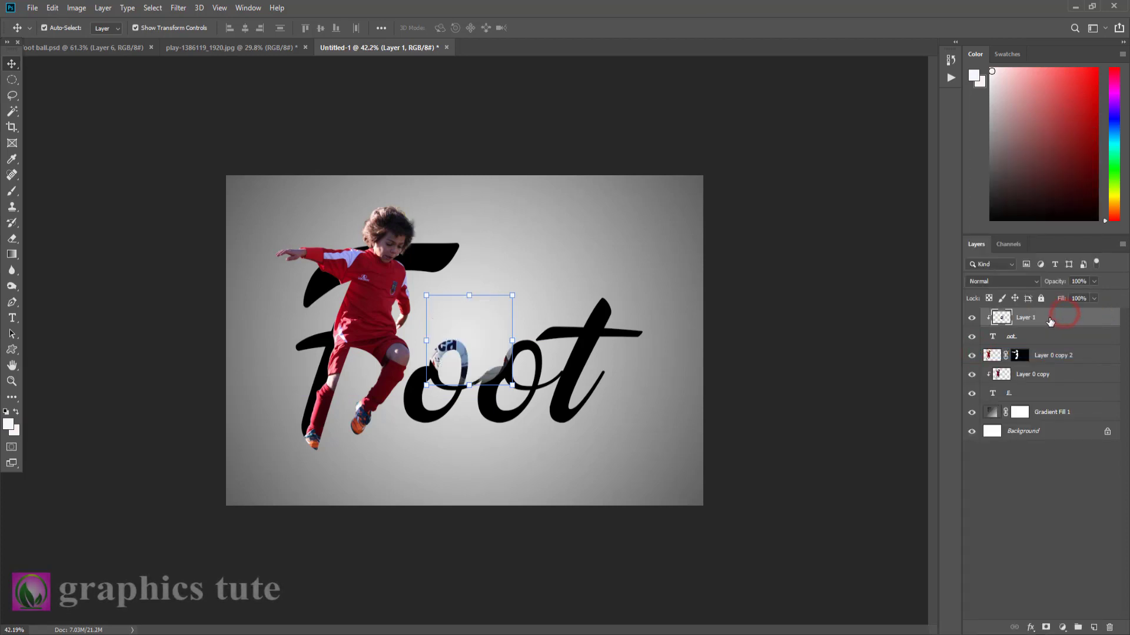
Duplicate Layer 1 as Layer 1 copy with an inverted all-black mask, zoomed on the ball
{"action": "key", "text": "ctrl+j"}
{"action": "left_click", "coordinate": [1046, 628]}
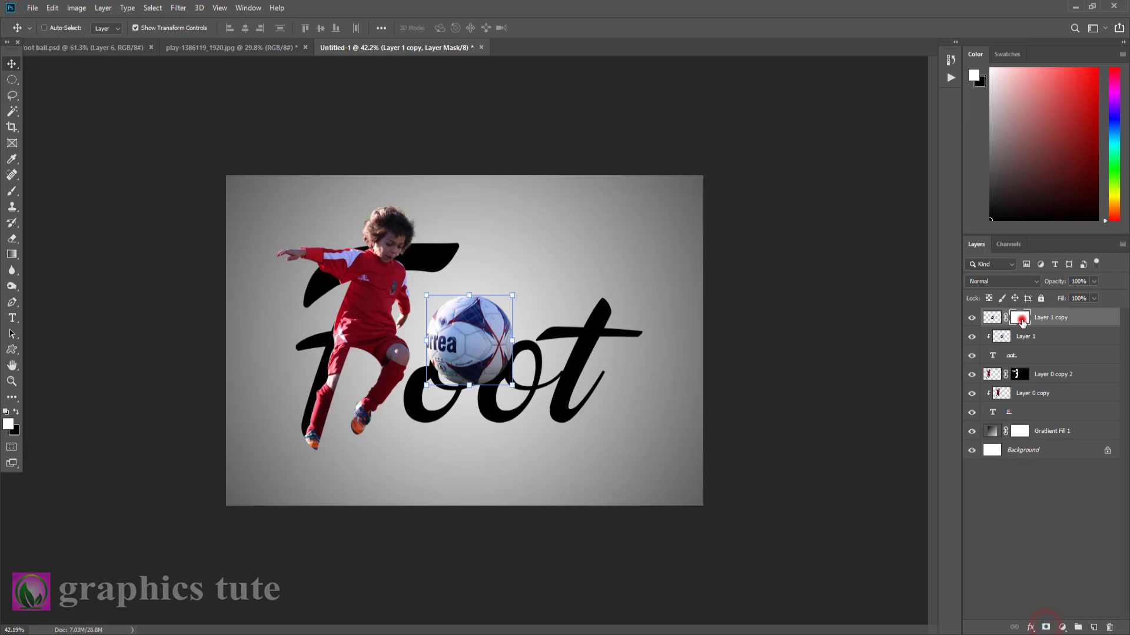
{"action": "key", "text": "ctrl+i"}
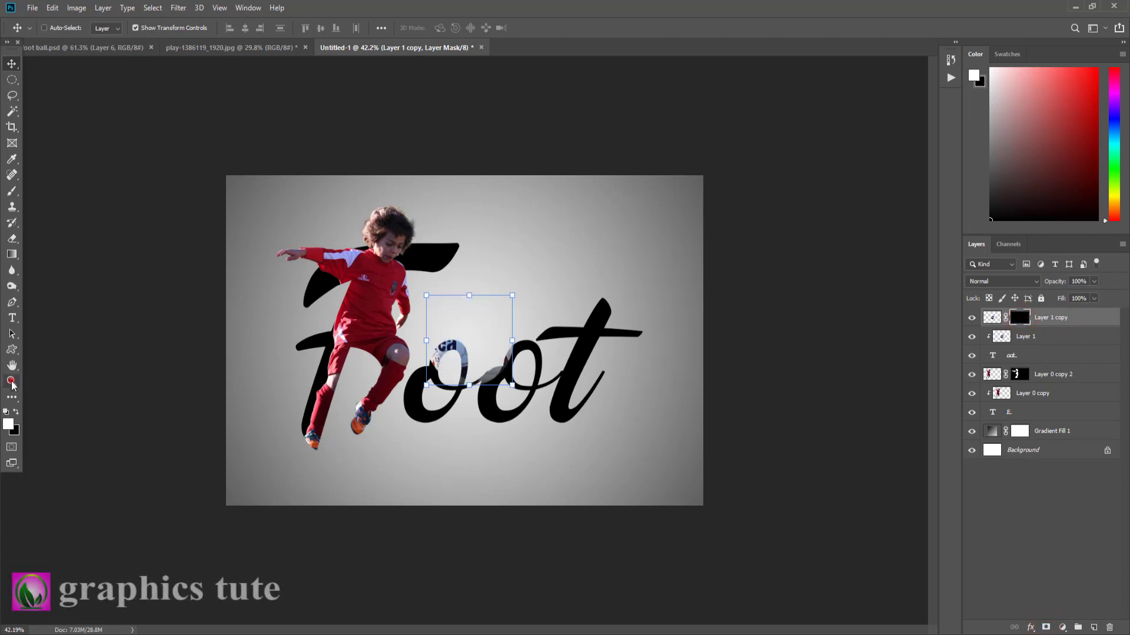
{"action": "left_click", "coordinate": [11, 381]}
{"action": "left_click", "coordinate": [453, 365]}
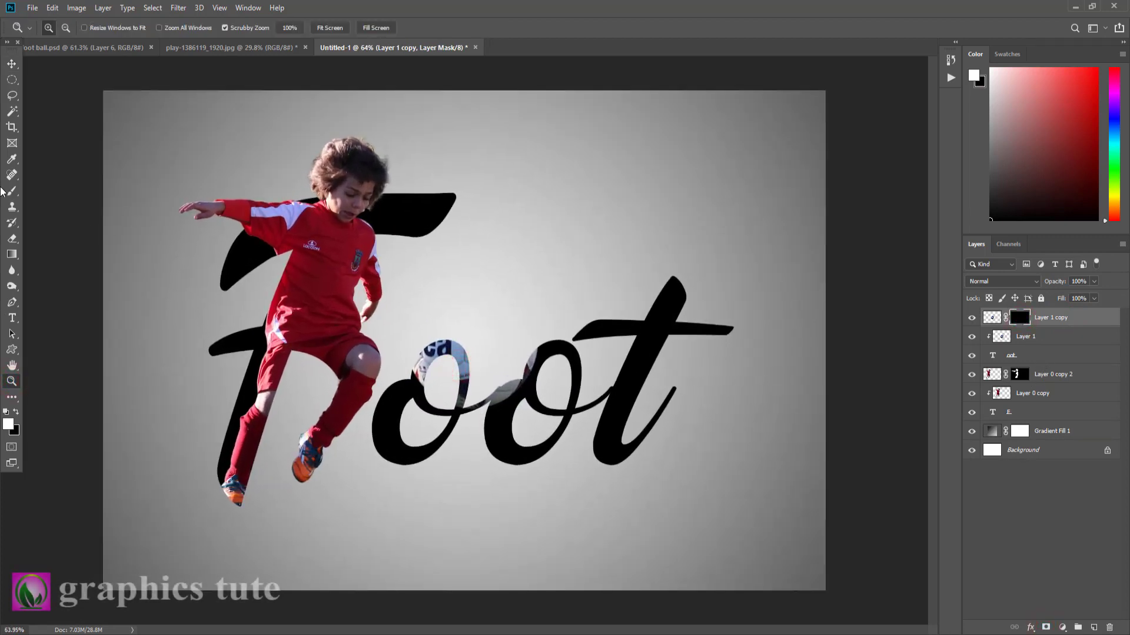
{"action": "left_click", "coordinate": [11, 191]}
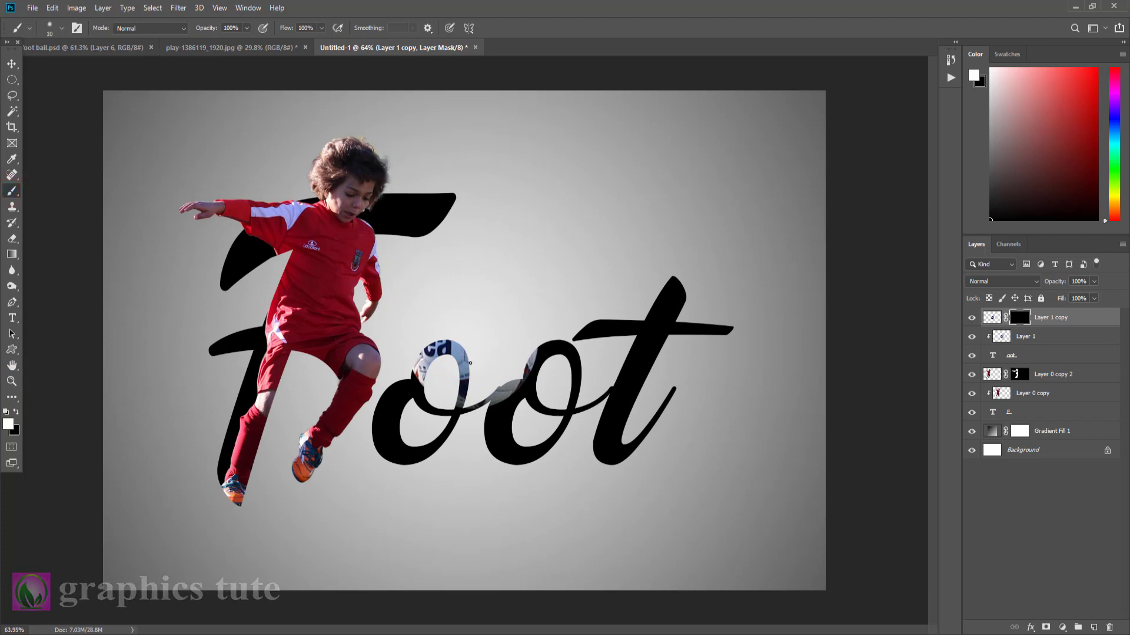
Paint white with a large brush on Layer 1 copy's mask to reveal the whole football
{"action": "key", "text": "bracketright"}
{"action": "key", "text": "bracketright"}
{"action": "key", "text": "bracketright"}
{"action": "mouse_move", "coordinate": [465, 377]}
{"action": "left_mouse_down"}
{"action": "mouse_move", "coordinate": [469, 389]}
{"action": "mouse_move", "coordinate": [506, 362]}
{"action": "mouse_move", "coordinate": [494, 318]}
{"action": "mouse_move", "coordinate": [465, 300]}
{"action": "mouse_move", "coordinate": [417, 325]}
{"action": "mouse_move", "coordinate": [419, 353]}
{"action": "left_mouse_up"}
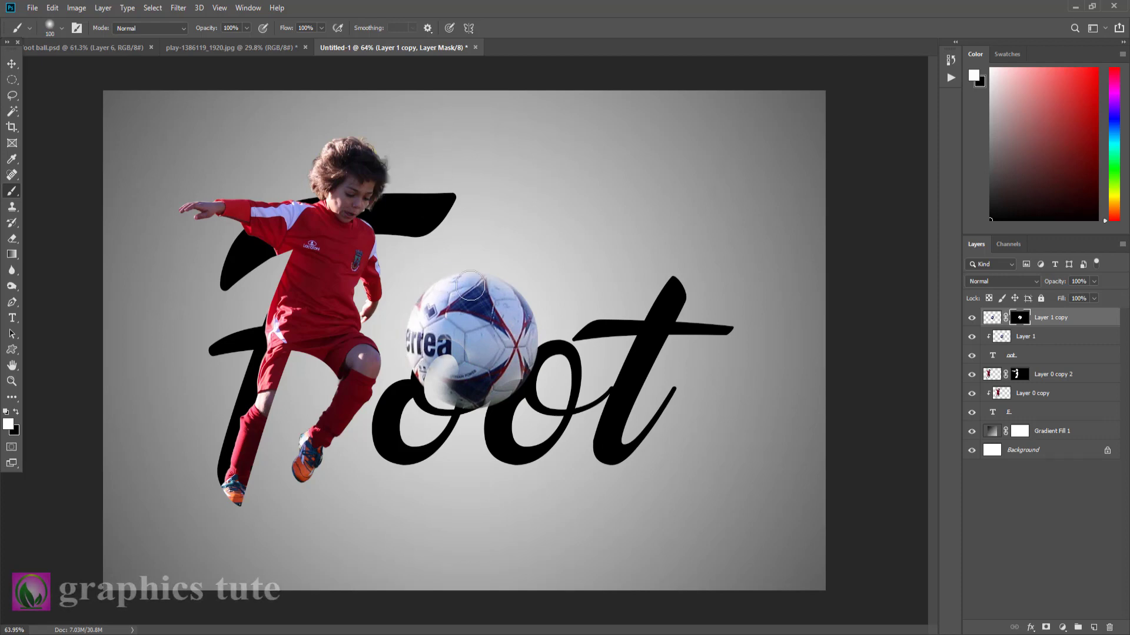
{"action": "key", "text": "bracketleft"}
{"action": "key", "text": "bracketleft"}
{"action": "key", "text": "bracketleft"}
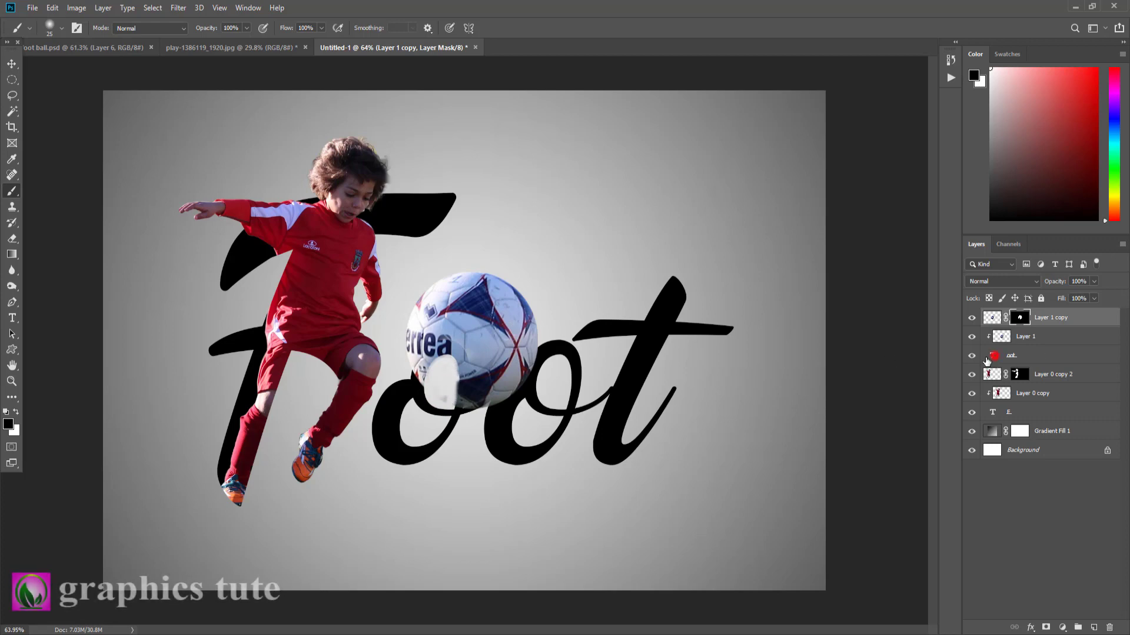
Within the inverted 'oot' selection, paint black to hide the ball's lower edge at the first o
{"action": "left_click", "coordinate": [989, 356], "text": "ctrl"}
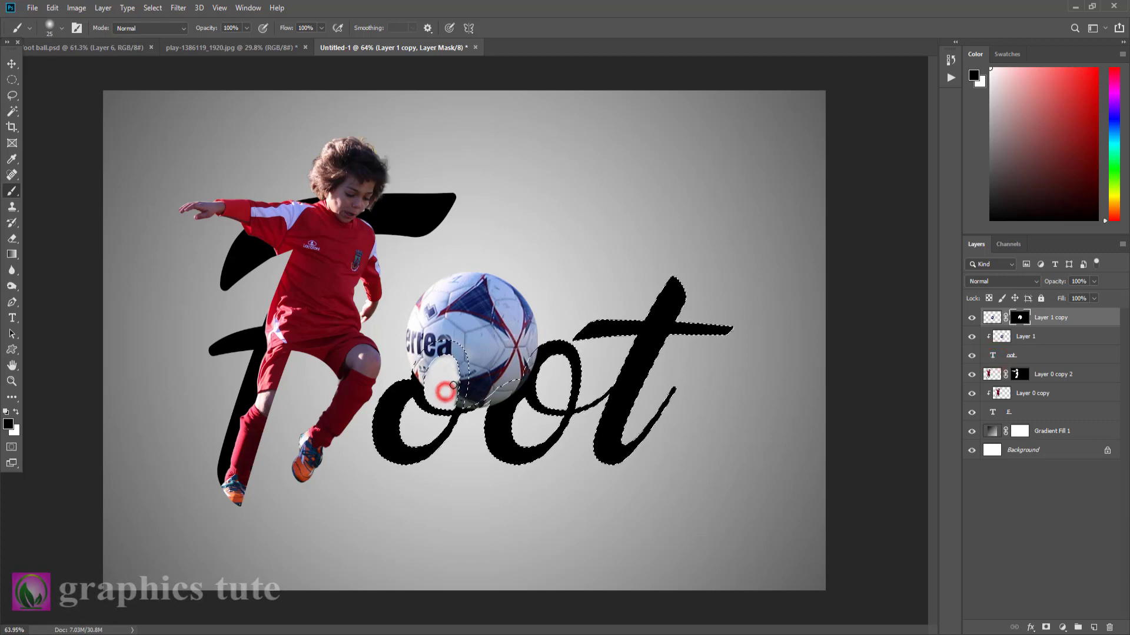
{"action": "left_click", "coordinate": [153, 7]}
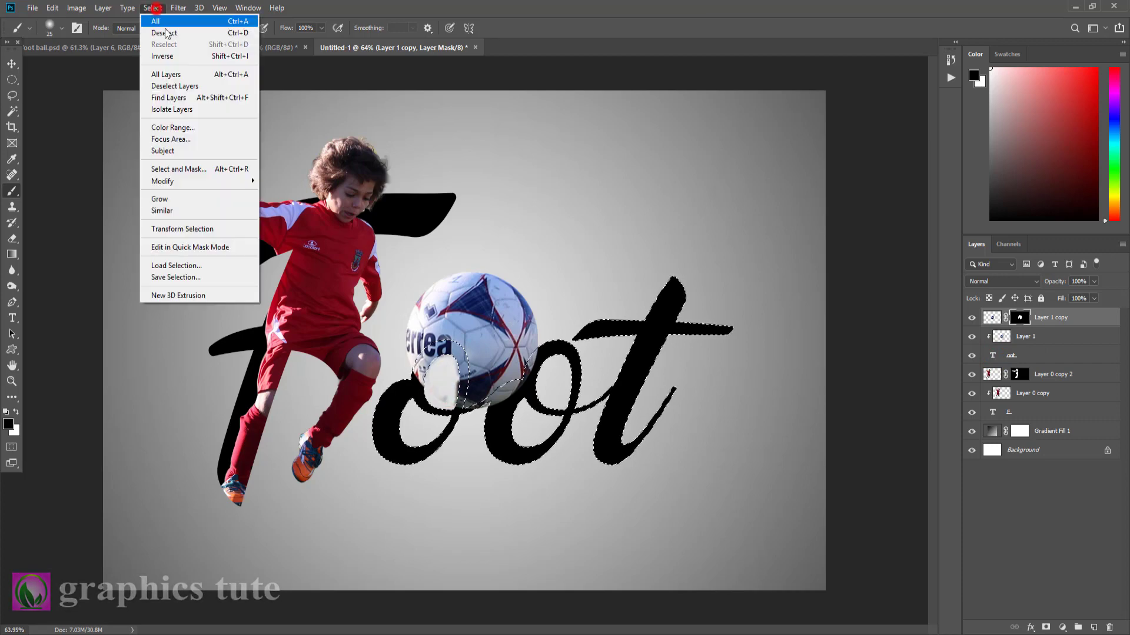
{"action": "left_click", "coordinate": [167, 53]}
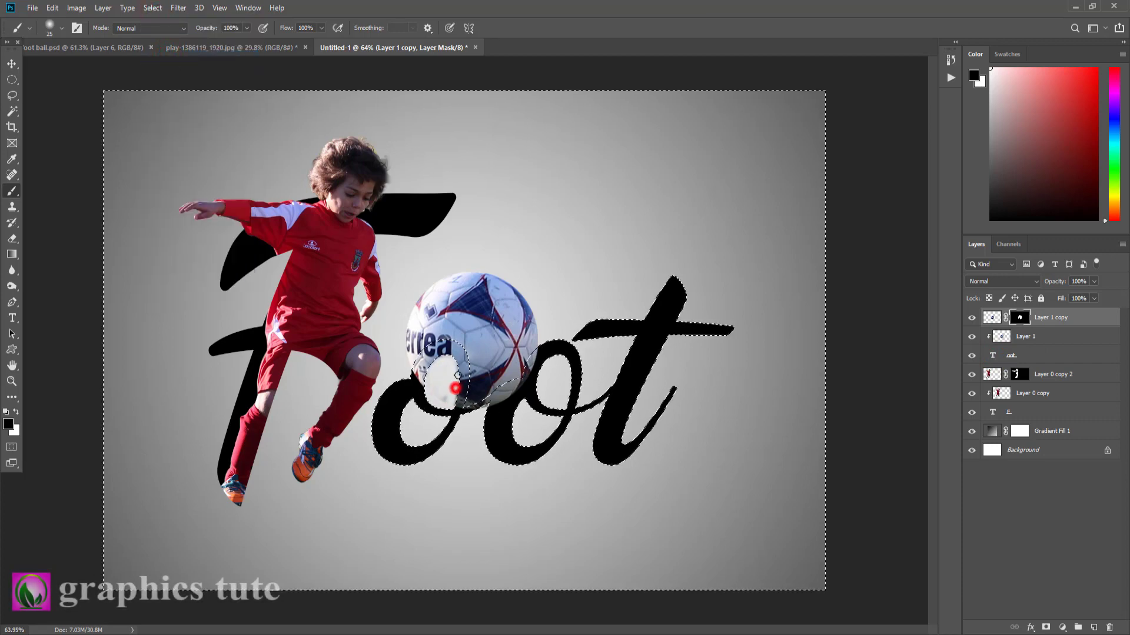
{"action": "left_click_drag", "start_coordinate": [453, 387], "coordinate": [443, 400]}
{"action": "key", "text": "bracketright"}
{"action": "key", "text": "bracketright"}
{"action": "key", "text": "bracketright"}
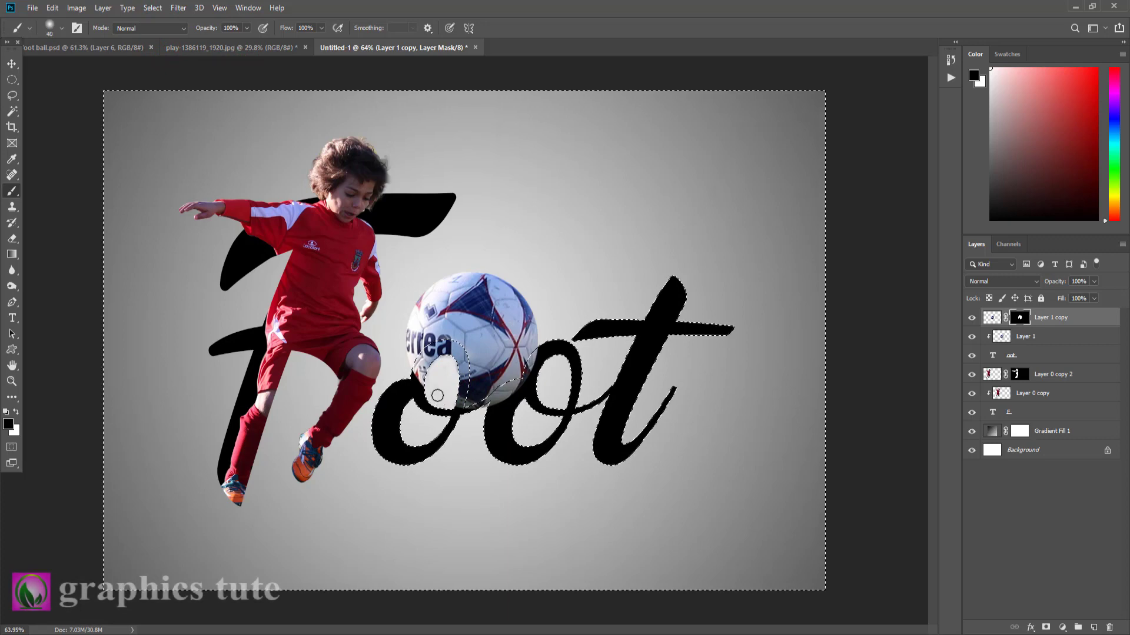
{"action": "left_click", "coordinate": [447, 400]}
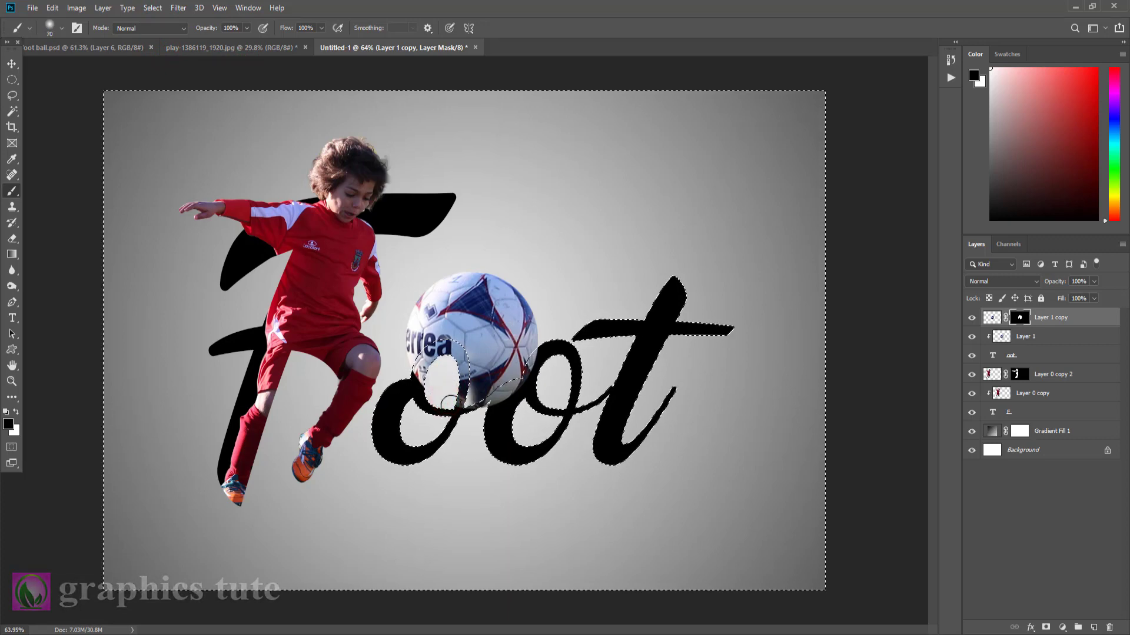
Paint white to restore parts of the ball, deselect, and touch up its mask edges
{"action": "key", "text": "x"}
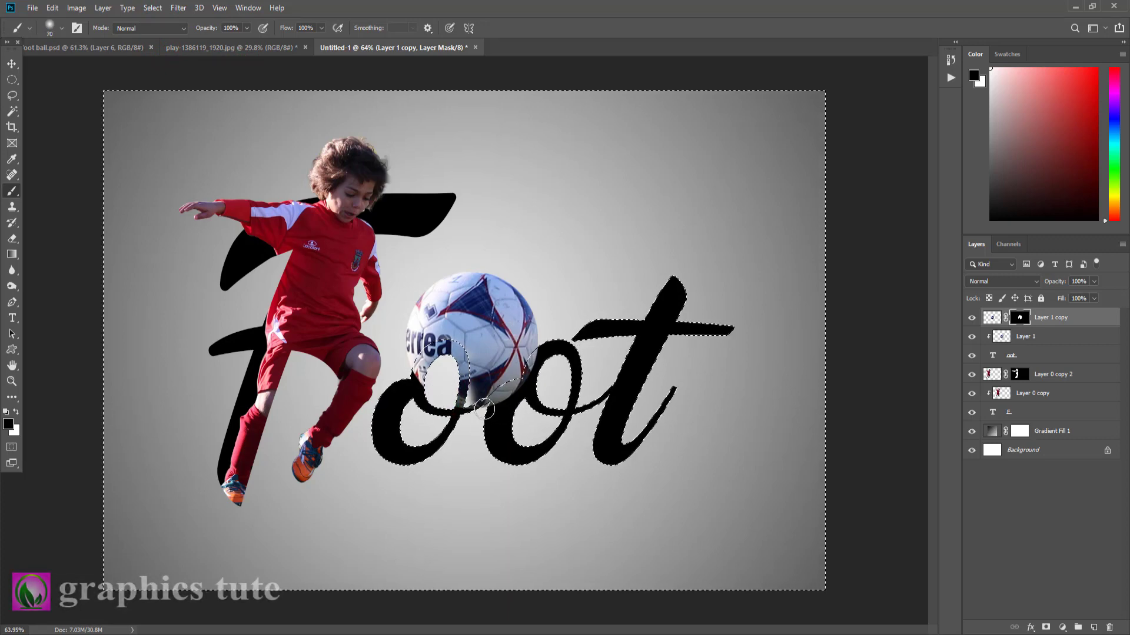
{"action": "mouse_move", "coordinate": [468, 403]}
{"action": "left_mouse_down"}
{"action": "mouse_move", "coordinate": [477, 382]}
{"action": "mouse_move", "coordinate": [532, 379]}
{"action": "left_mouse_up"}
{"action": "key", "text": "ctrl+d"}
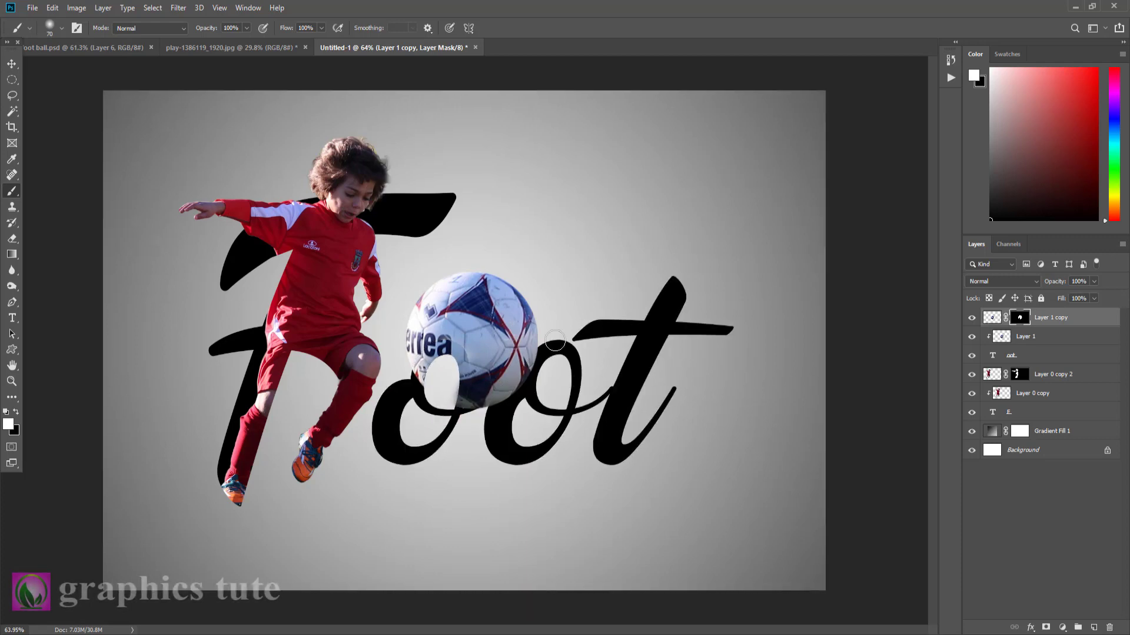
{"action": "left_click_drag", "start_coordinate": [474, 355], "coordinate": [449, 333]}
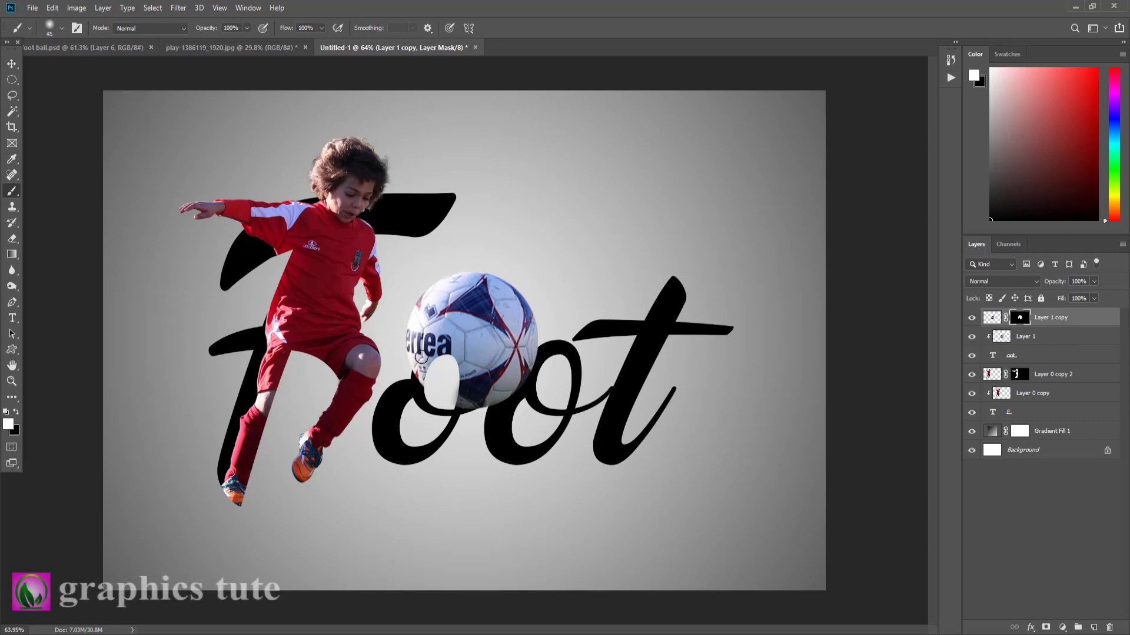
{"action": "left_click_drag", "start_coordinate": [417, 366], "coordinate": [488, 393]}
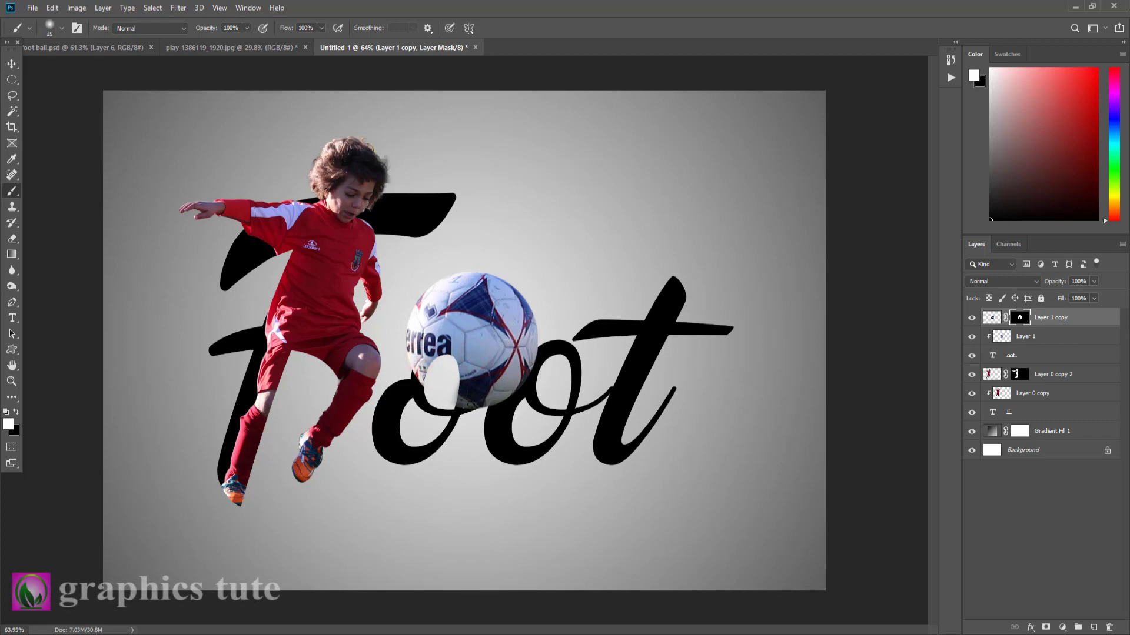
Zoom out to check the whole poster, then back in toward the football
{"action": "left_click", "coordinate": [12, 381]}
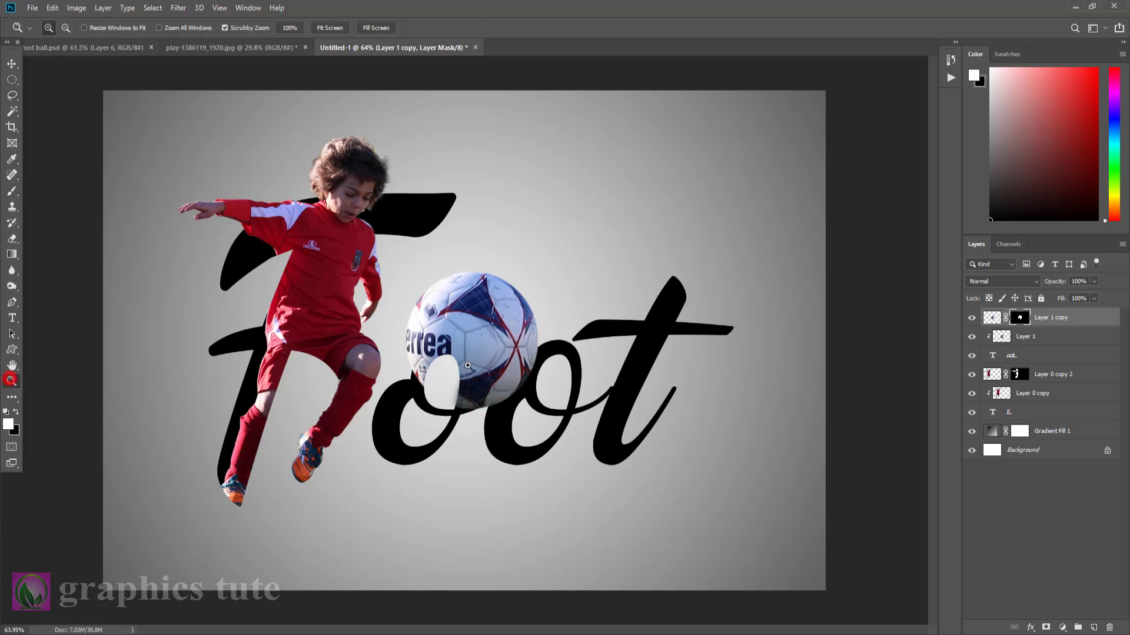
{"action": "left_click", "coordinate": [468, 356], "text": "alt"}
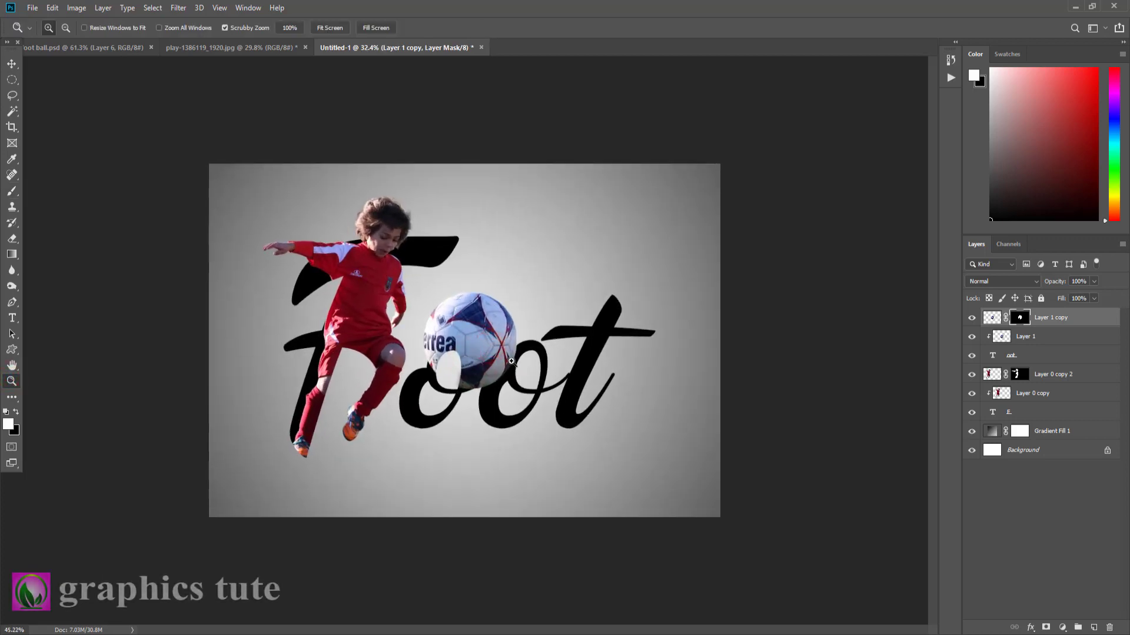
{"action": "left_click_drag", "start_coordinate": [480, 347], "coordinate": [517, 350]}
{"action": "left_click", "coordinate": [1025, 412]}
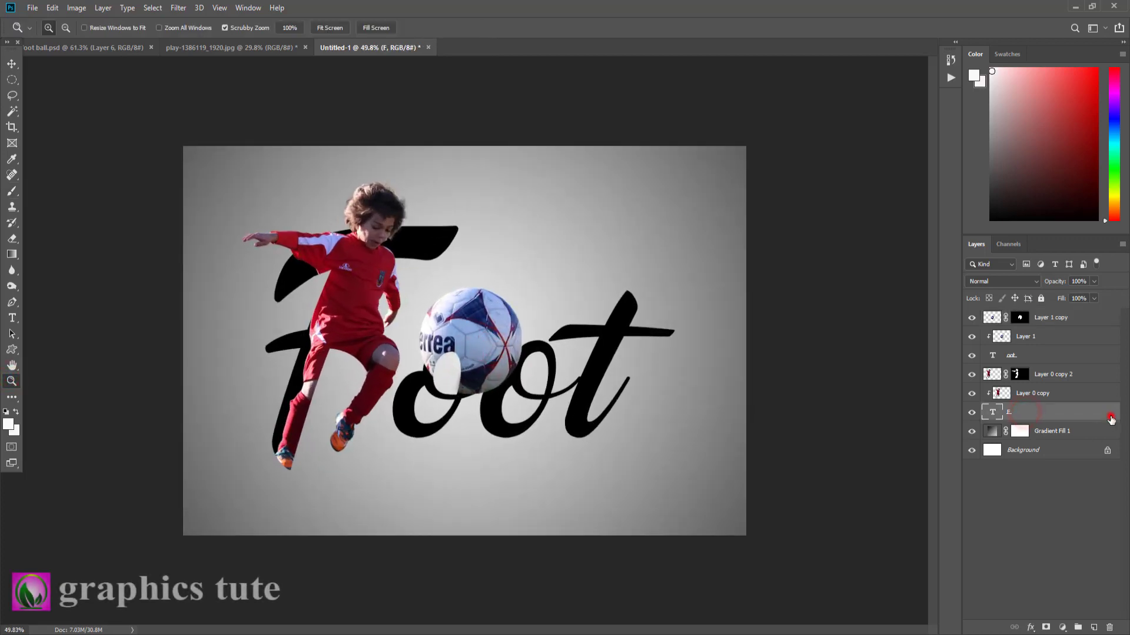
Give the F a 6 px ff0072 hot pink stroke, a drop shadow and a 1 px outer glow
{"action": "double_click", "coordinate": [1111, 416]}
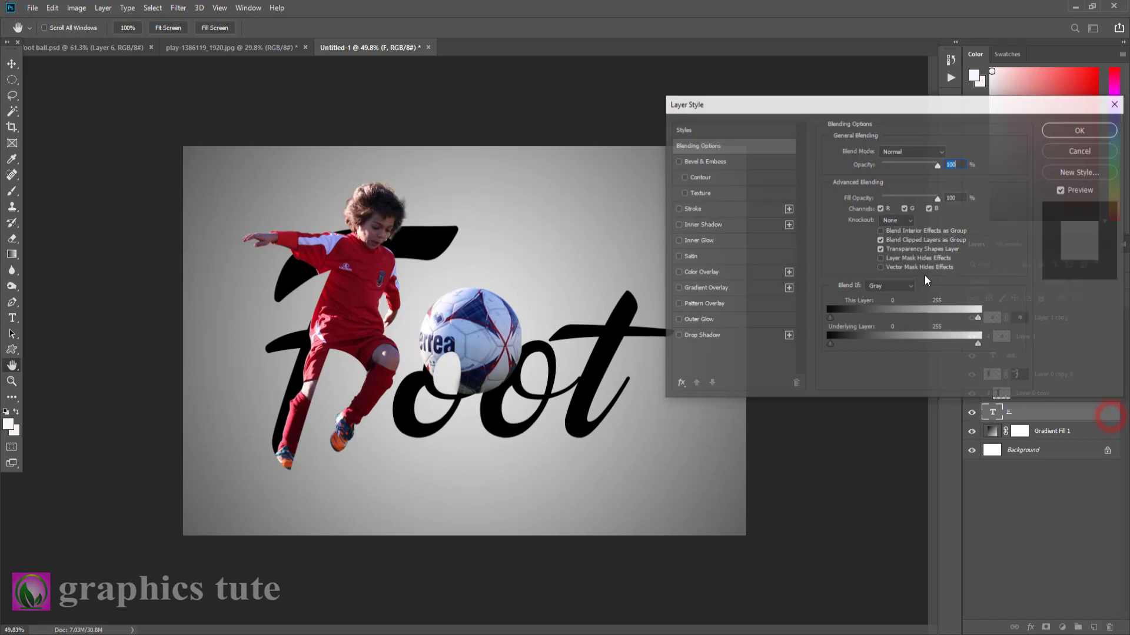
{"action": "left_click", "coordinate": [691, 210]}
{"action": "left_click", "coordinate": [856, 238]}
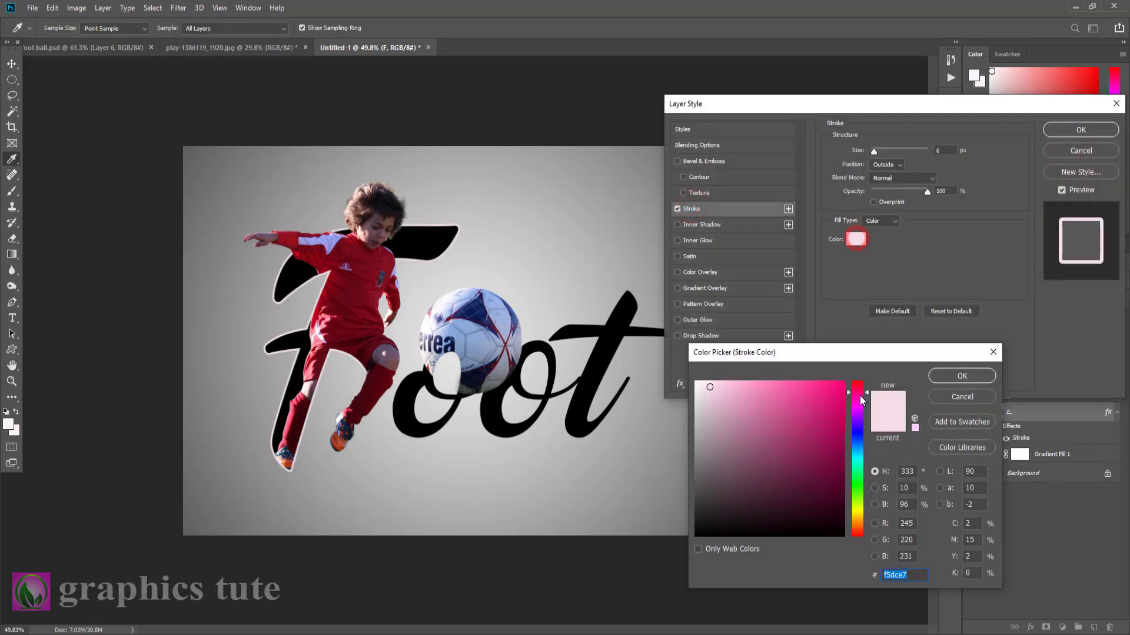
{"action": "left_click", "coordinate": [843, 383]}
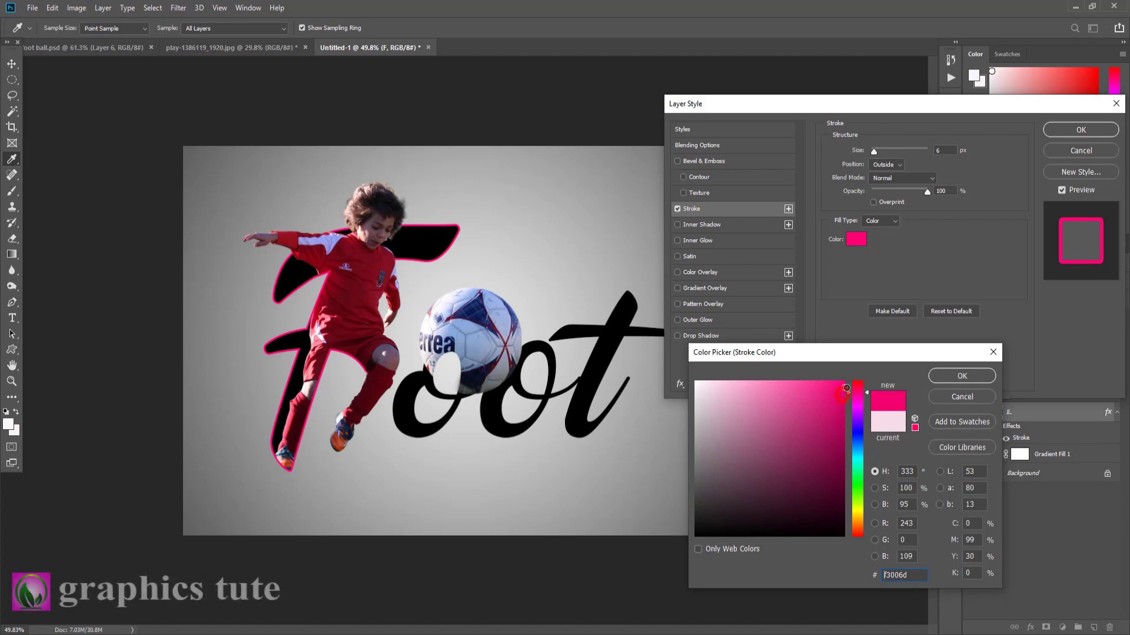
{"action": "left_click", "coordinate": [949, 375]}
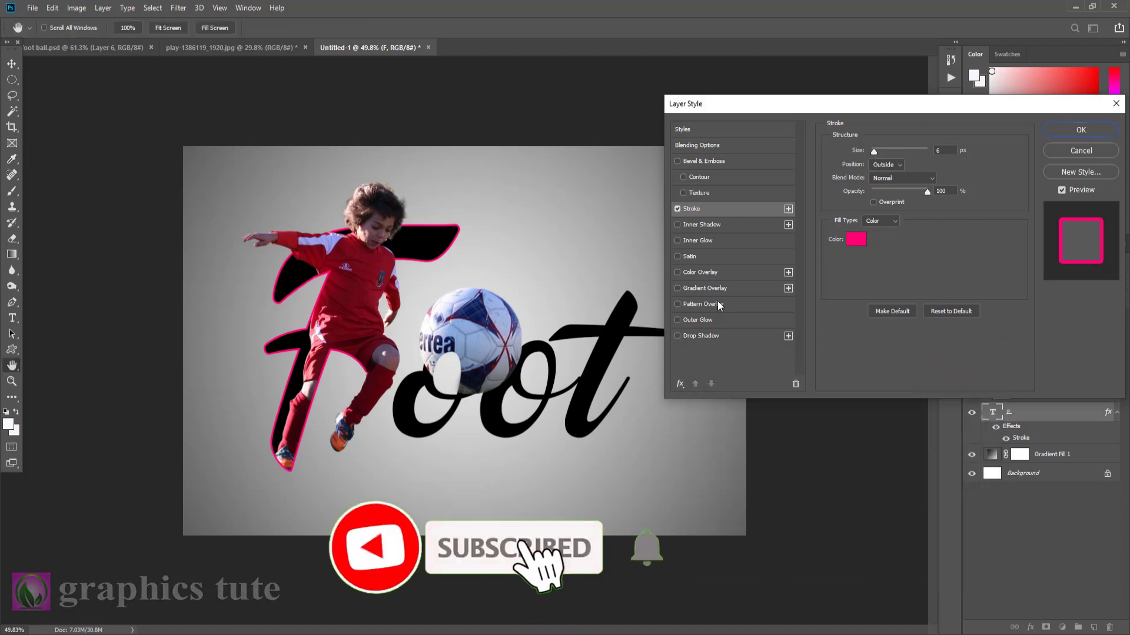
{"action": "left_click", "coordinate": [704, 336]}
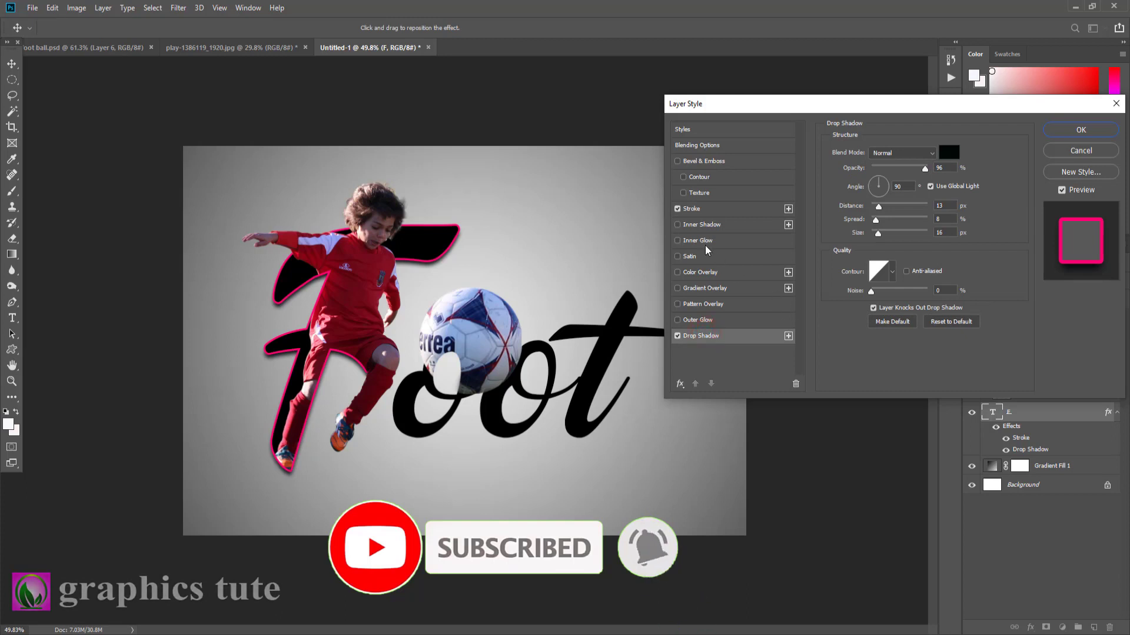
{"action": "left_click", "coordinate": [700, 319]}
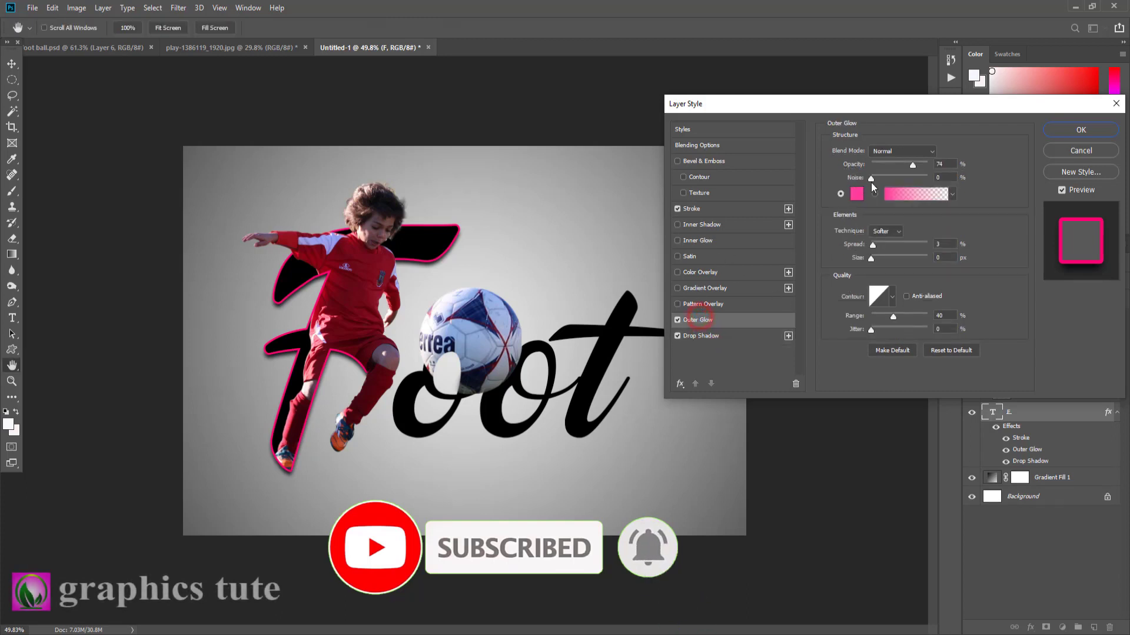
{"action": "left_click", "coordinate": [871, 259]}
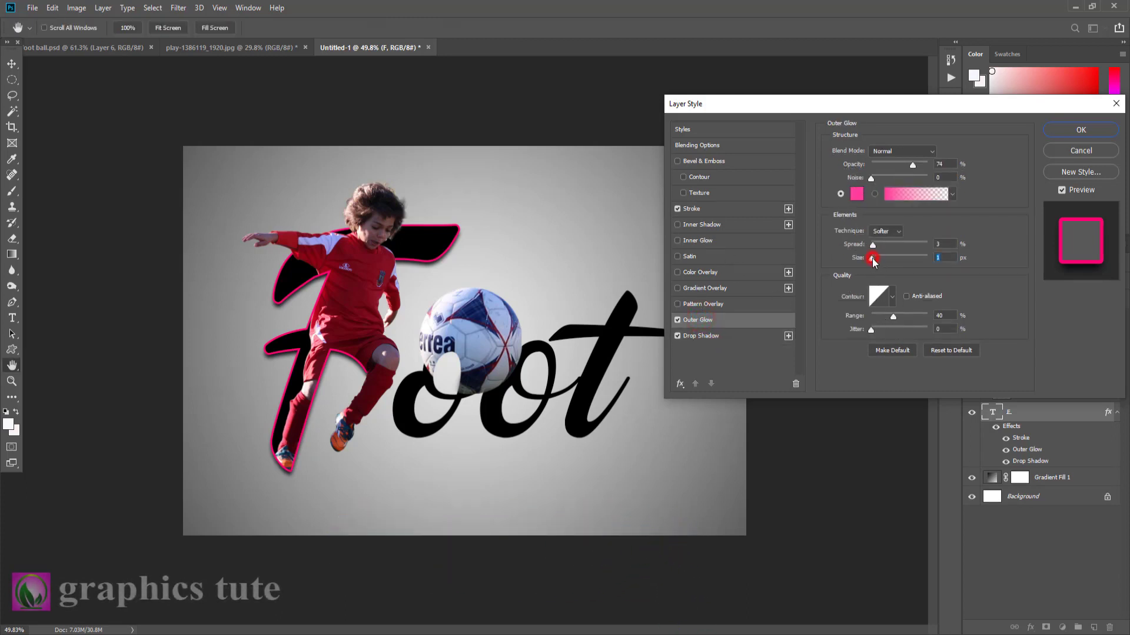
{"action": "left_click", "coordinate": [1059, 131]}
Give the oot text layer a pink outline stroke
{"action": "key", "text": "z"}
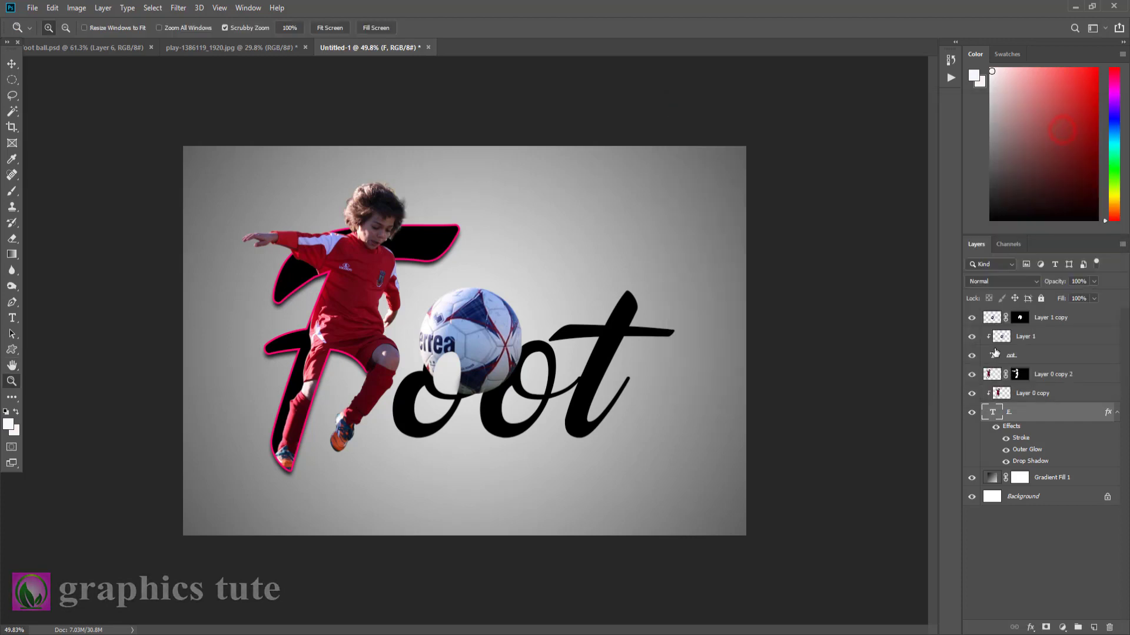
{"action": "left_click", "coordinate": [1023, 356]}
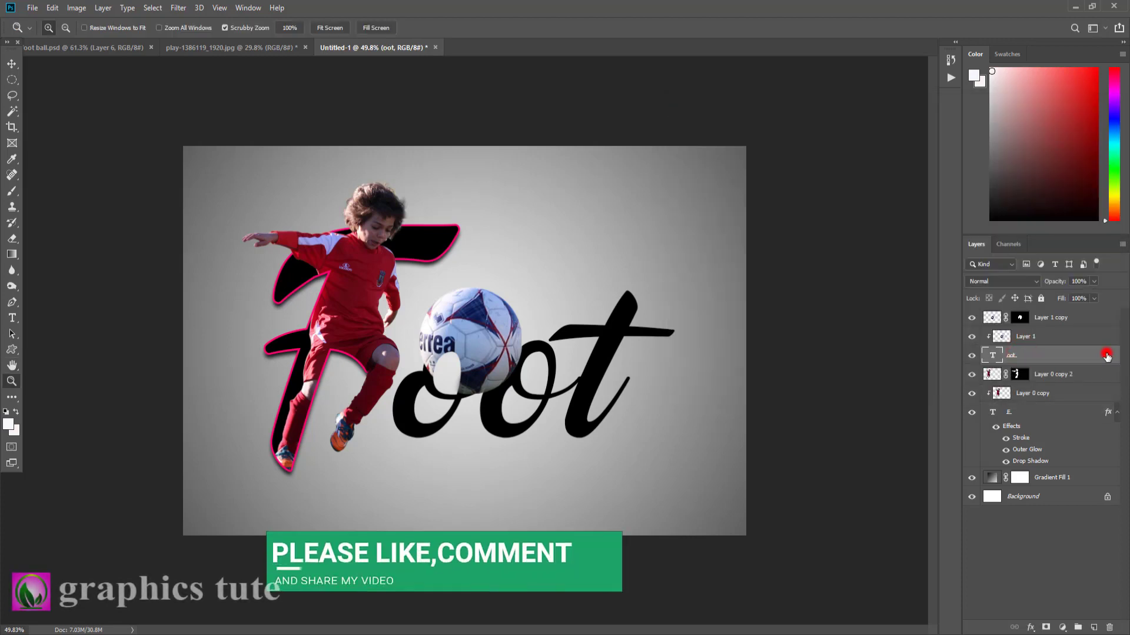
{"action": "left_click", "coordinate": [1108, 357]}
{"action": "key", "text": "h"}
{"action": "double_click", "coordinate": [1108, 356]}
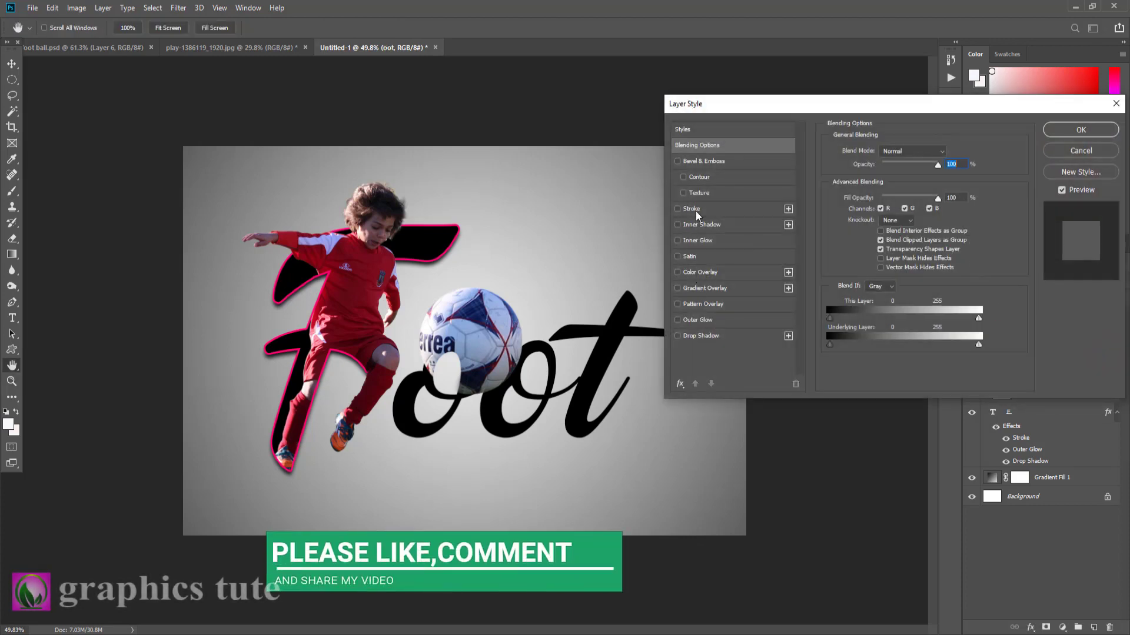
{"action": "left_click", "coordinate": [694, 209]}
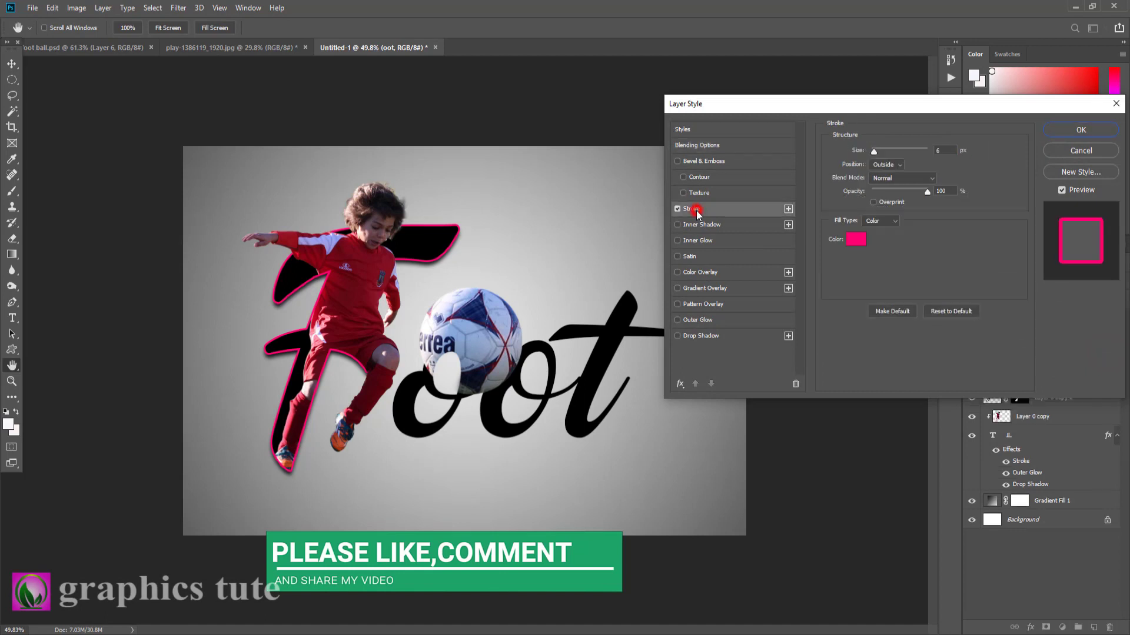
Add a red-to-green preset gradient overlay to 'oot', blended in Hard Light
{"action": "left_click", "coordinate": [705, 289]}
{"action": "left_click", "coordinate": [936, 181]}
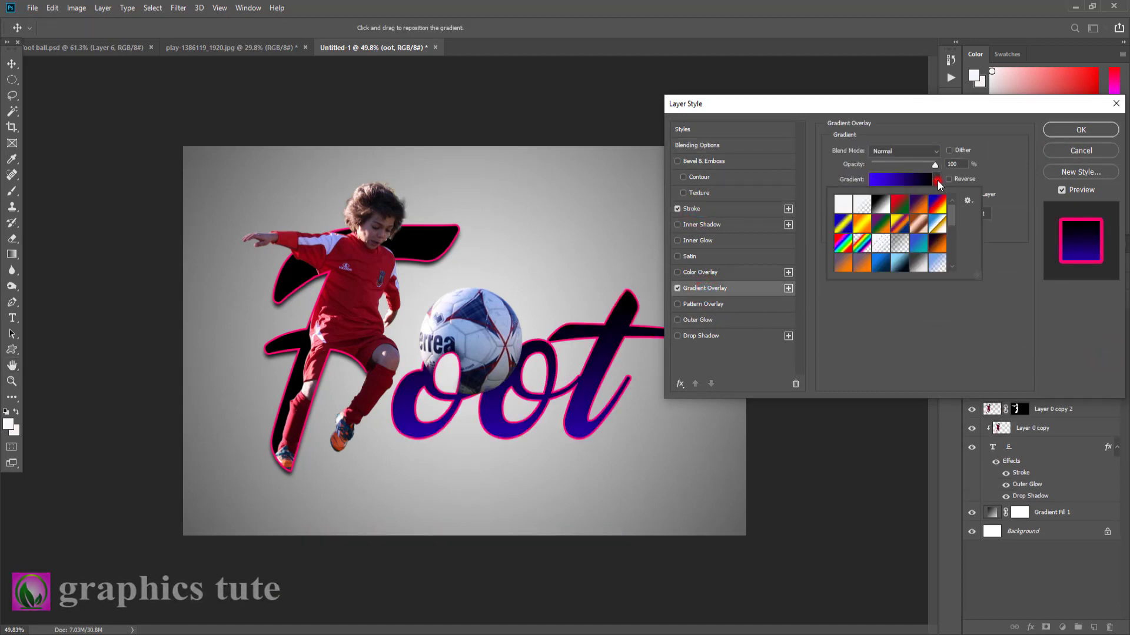
{"action": "scroll", "coordinate": [907, 254], "scroll_direction": "down", "scroll_amount": 1}
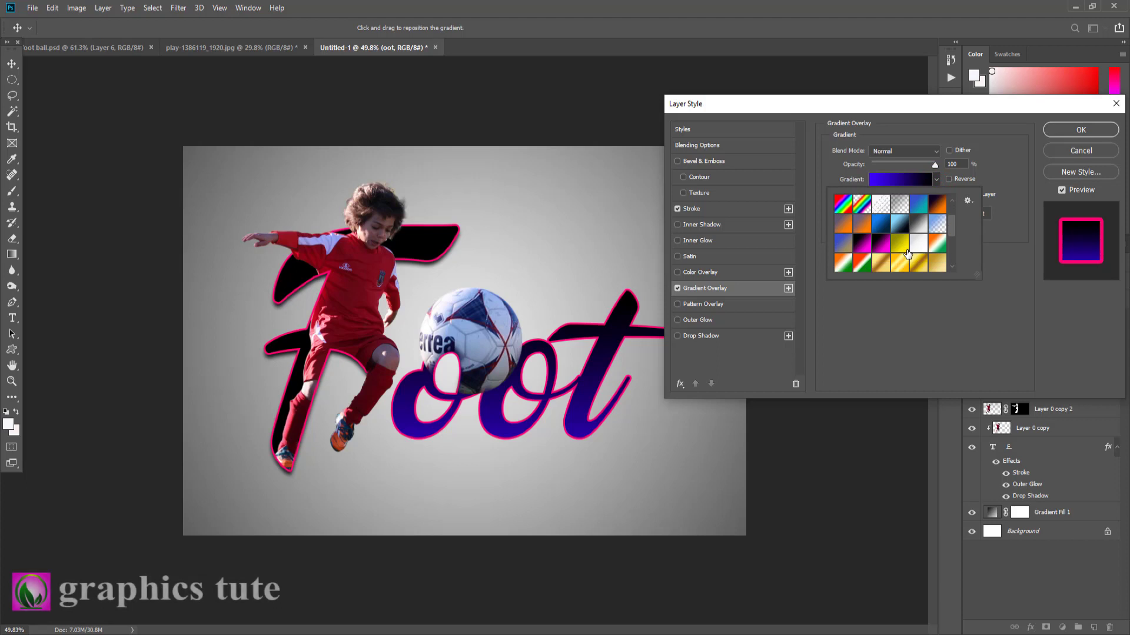
{"action": "scroll", "coordinate": [908, 253], "scroll_direction": "down", "scroll_amount": 1}
{"action": "scroll", "coordinate": [909, 253], "scroll_direction": "down", "scroll_amount": 1}
{"action": "scroll", "coordinate": [910, 251], "scroll_direction": "down", "scroll_amount": 2}
{"action": "scroll", "coordinate": [910, 251], "scroll_direction": "down", "scroll_amount": 1}
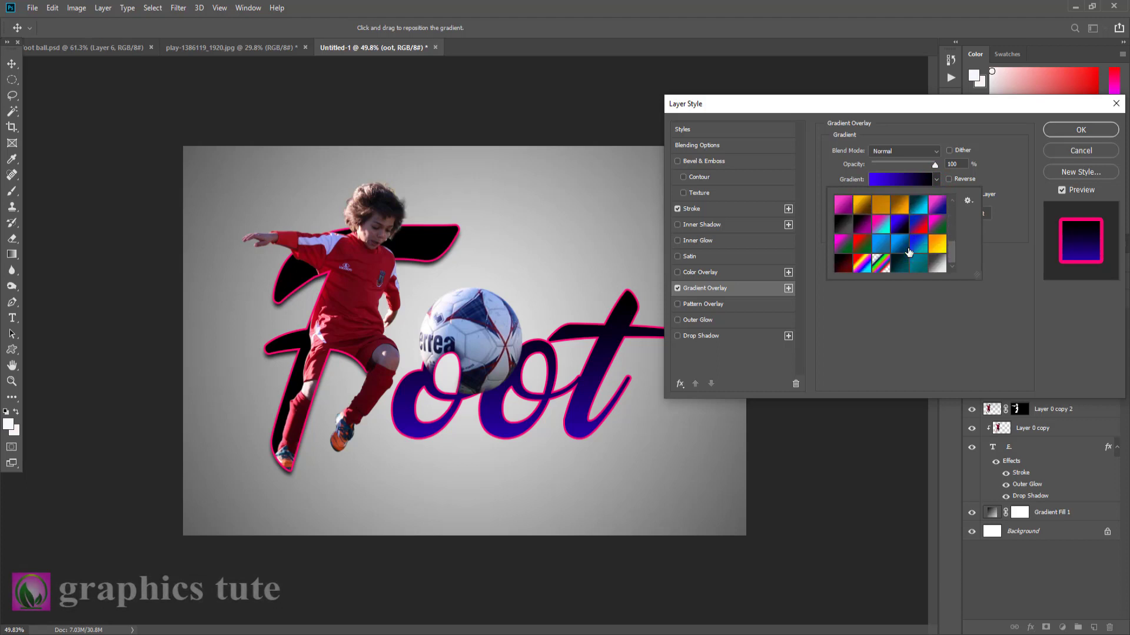
{"action": "left_click", "coordinate": [866, 250]}
{"action": "left_click", "coordinate": [1002, 156]}
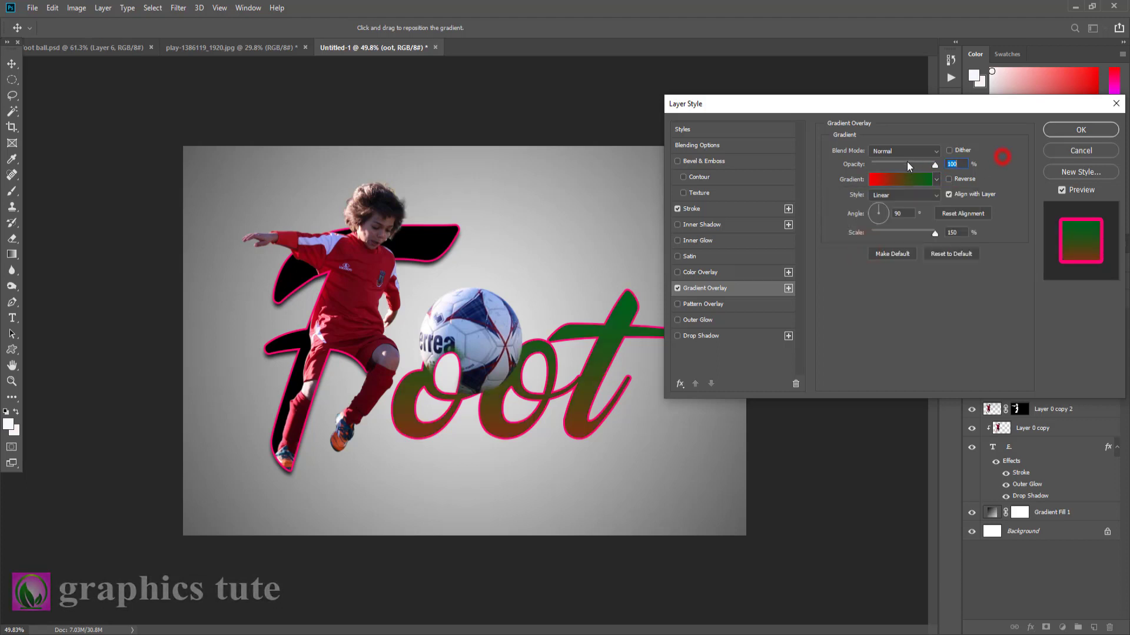
{"action": "left_click", "coordinate": [904, 151]}
{"action": "left_click", "coordinate": [889, 323]}
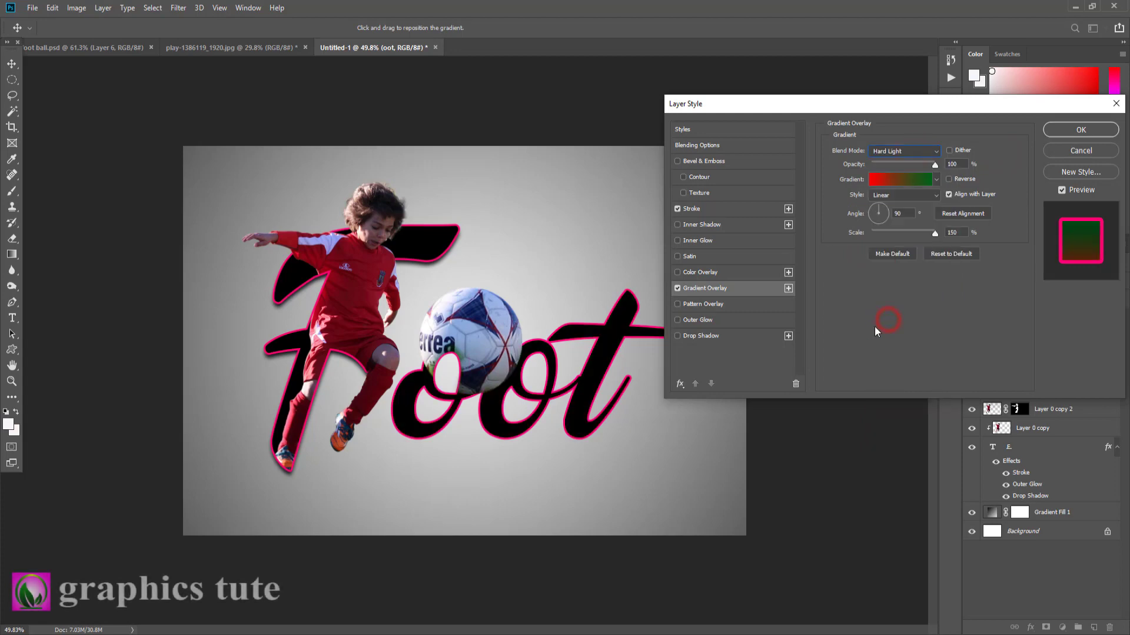
Try a magenta-left gradient on oot, shifting it so colour sits at the letter bottoms
{"action": "left_click", "coordinate": [888, 181]}
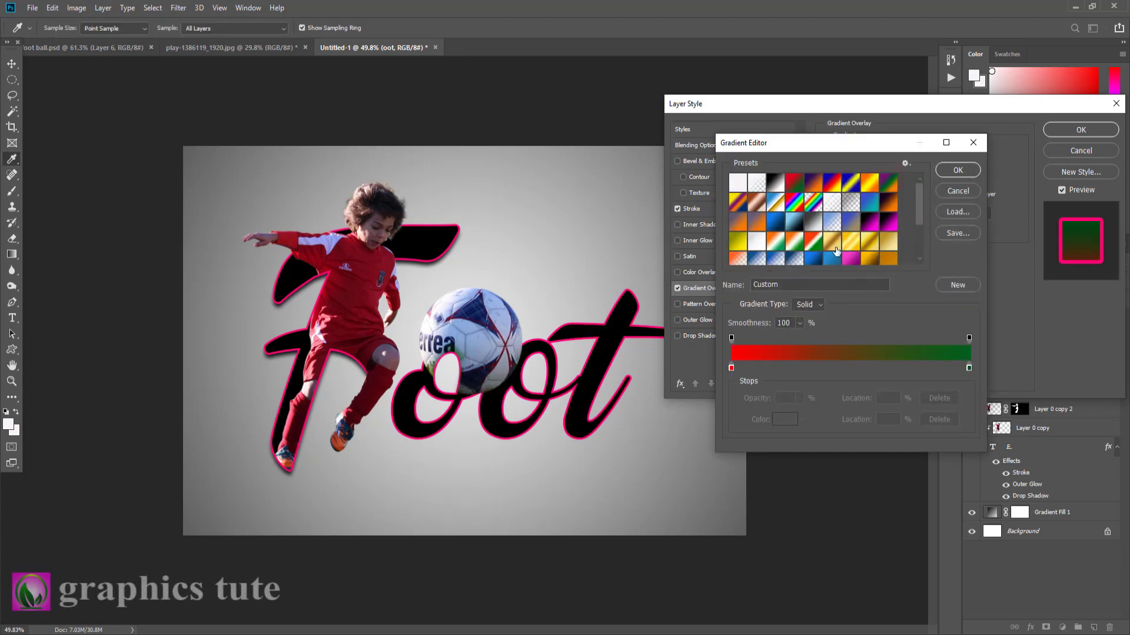
{"action": "scroll", "coordinate": [836, 250], "scroll_direction": "down", "scroll_amount": 2}
{"action": "scroll", "coordinate": [836, 250], "scroll_direction": "down", "scroll_amount": 1}
{"action": "left_click", "coordinate": [742, 240]}
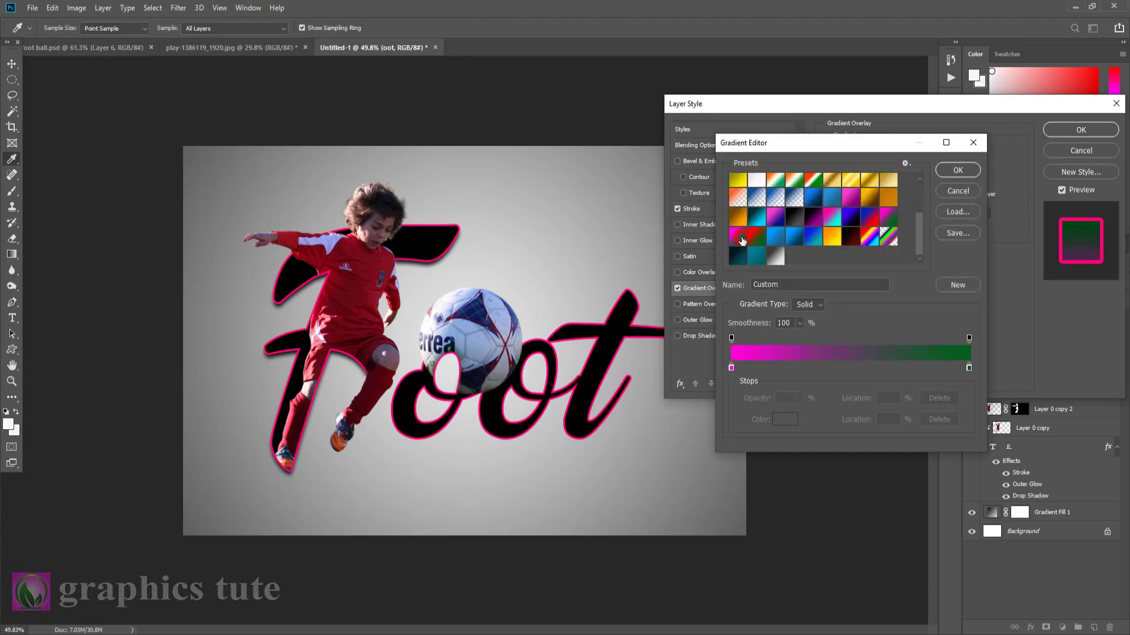
{"action": "left_click", "coordinate": [957, 171]}
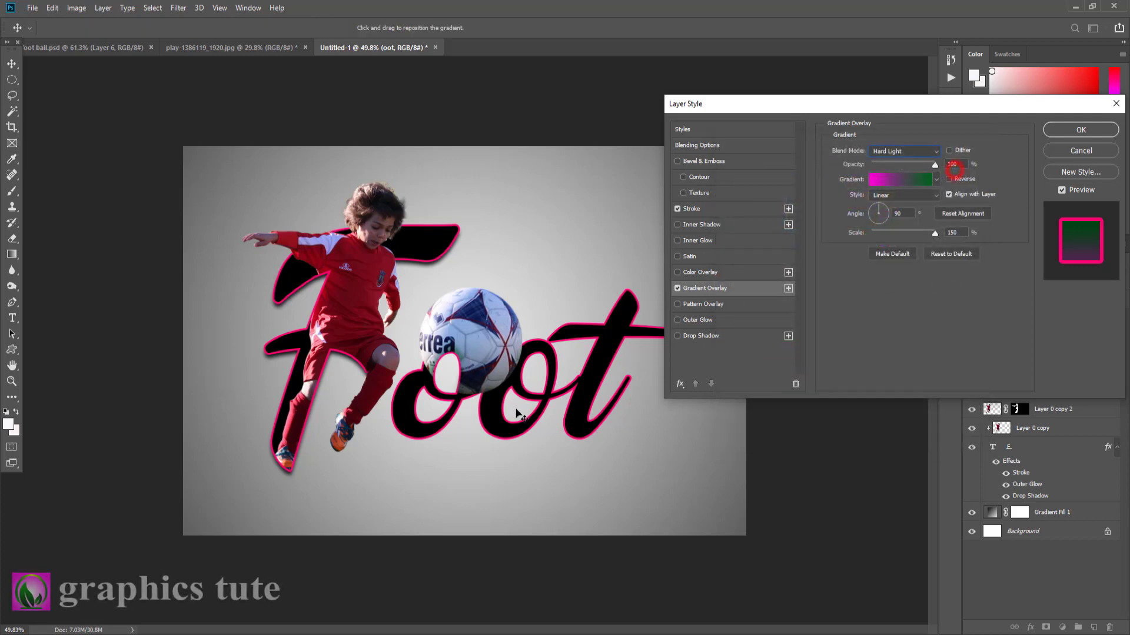
{"action": "left_click_drag", "start_coordinate": [489, 397], "coordinate": [497, 426]}
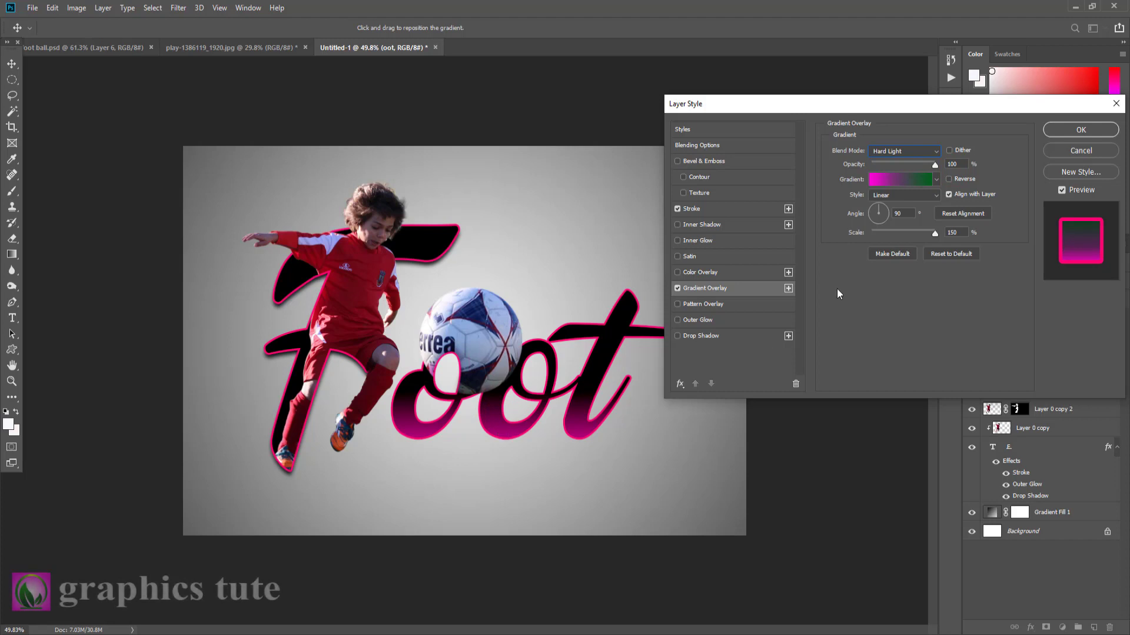
Restore the red-to-green gradient preset, add a drop shadow, and apply the layer style
{"action": "left_click", "coordinate": [901, 179]}
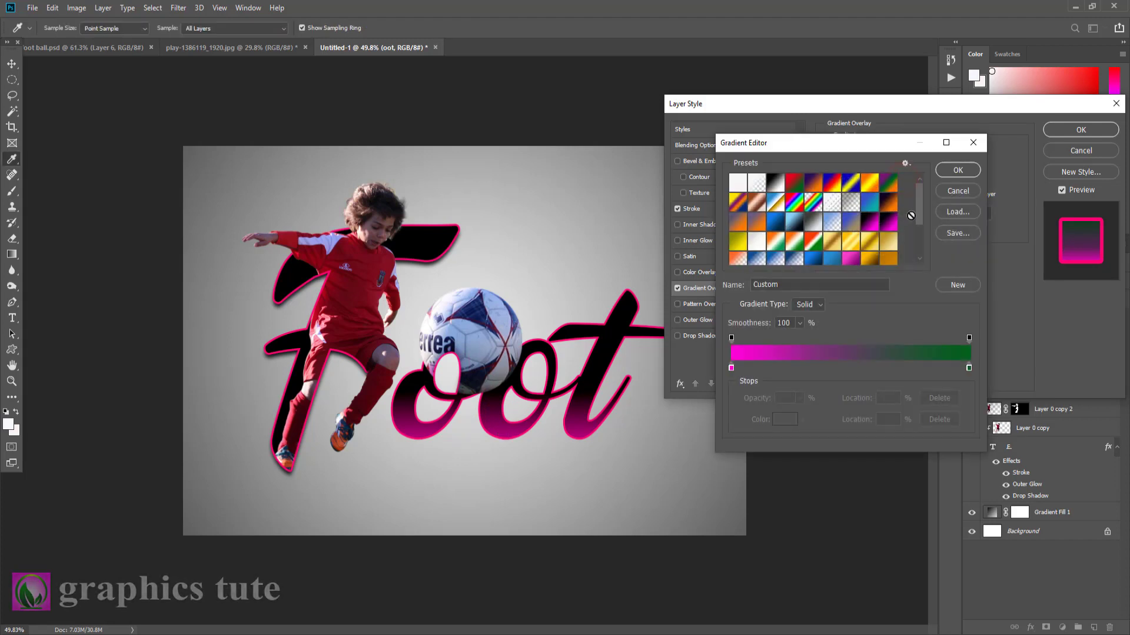
{"action": "left_click_drag", "start_coordinate": [915, 233], "coordinate": [757, 252]}
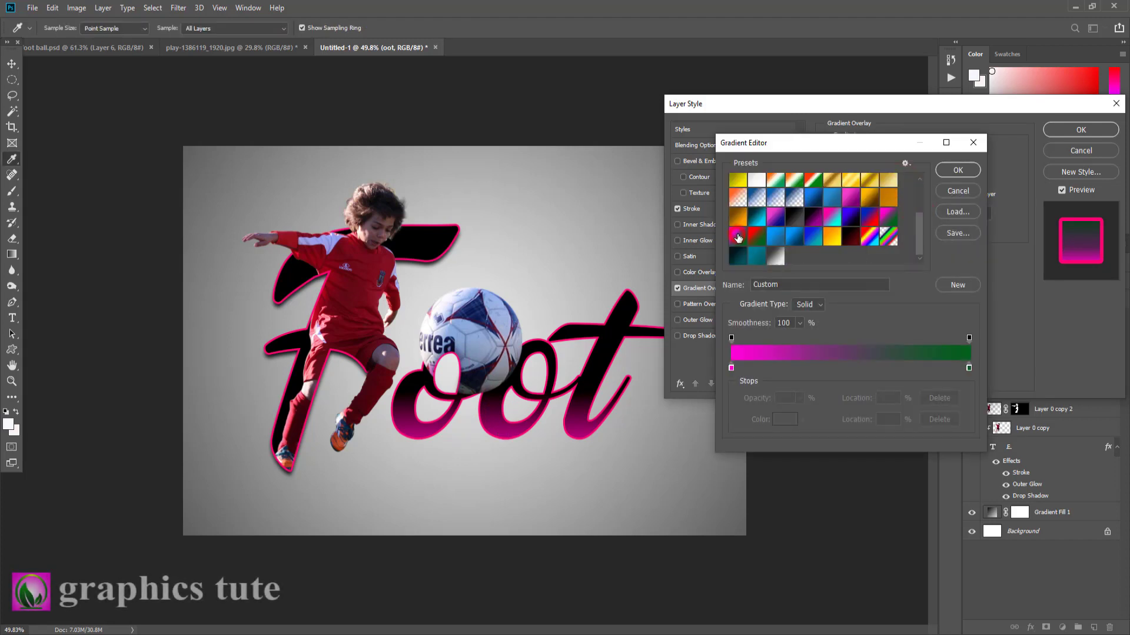
{"action": "left_click", "coordinate": [756, 237]}
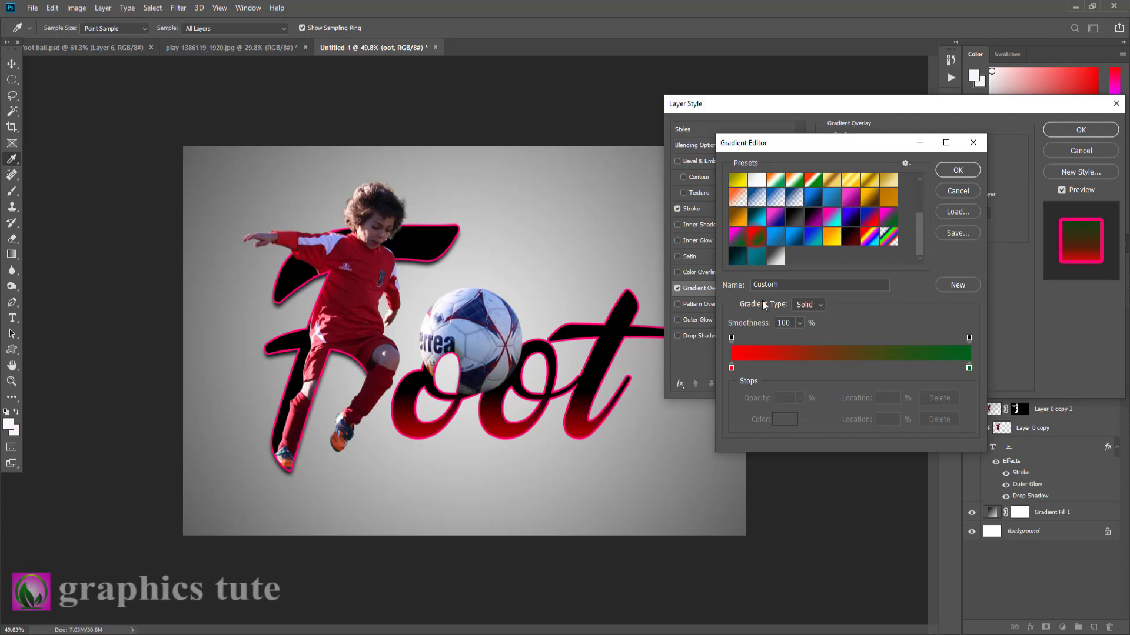
{"action": "left_click", "coordinate": [955, 170]}
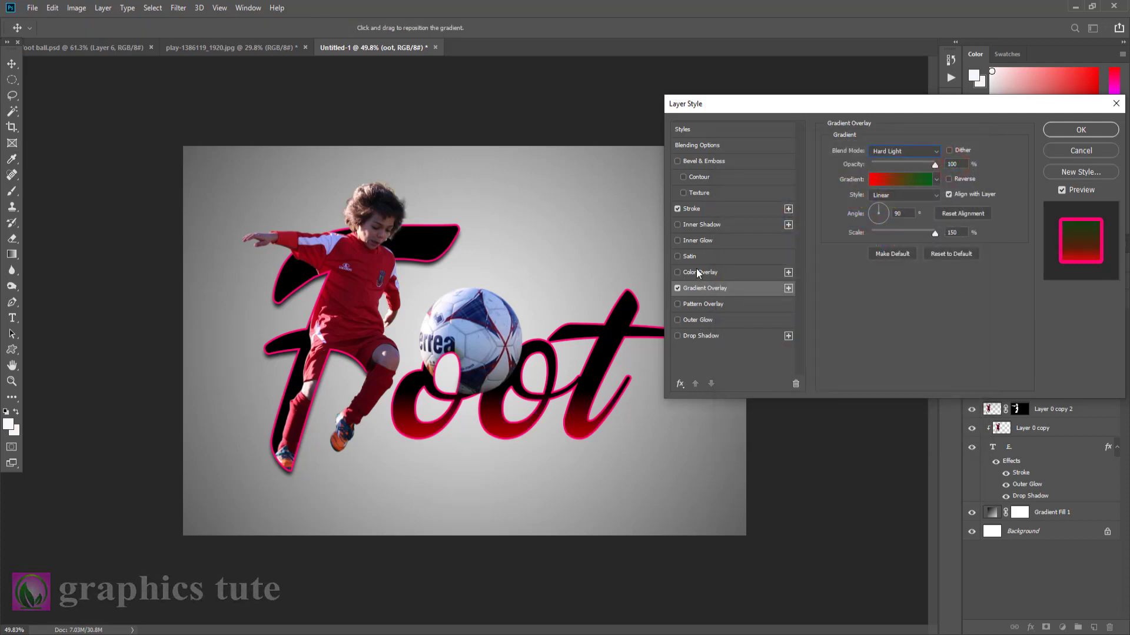
{"action": "left_click", "coordinate": [695, 336]}
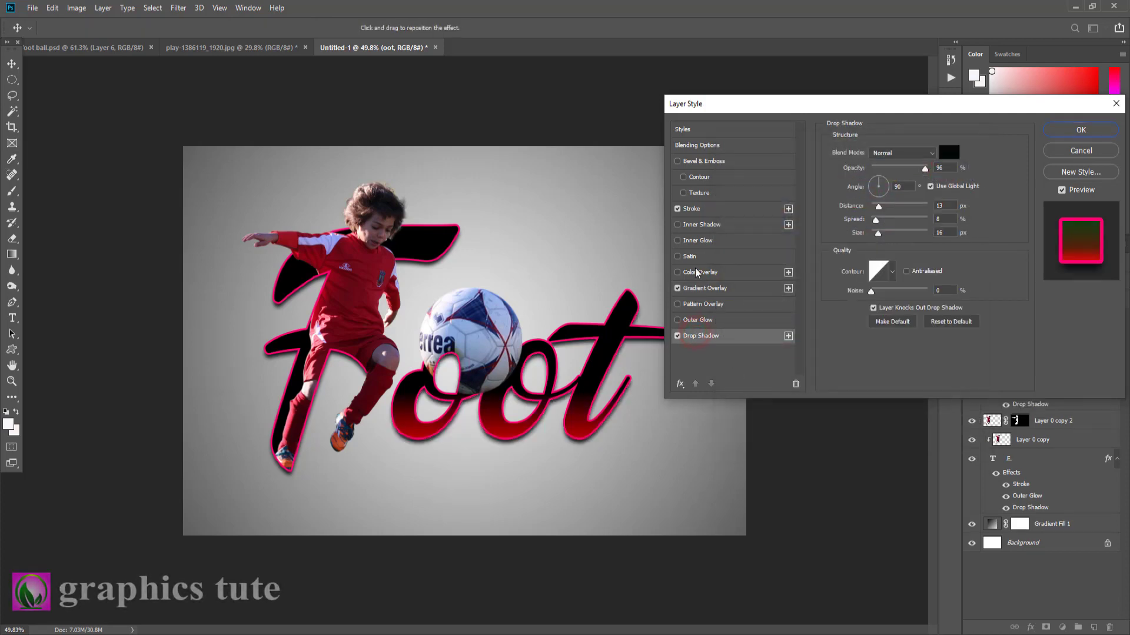
{"action": "left_click", "coordinate": [1066, 129]}
{"action": "key", "text": "z"}
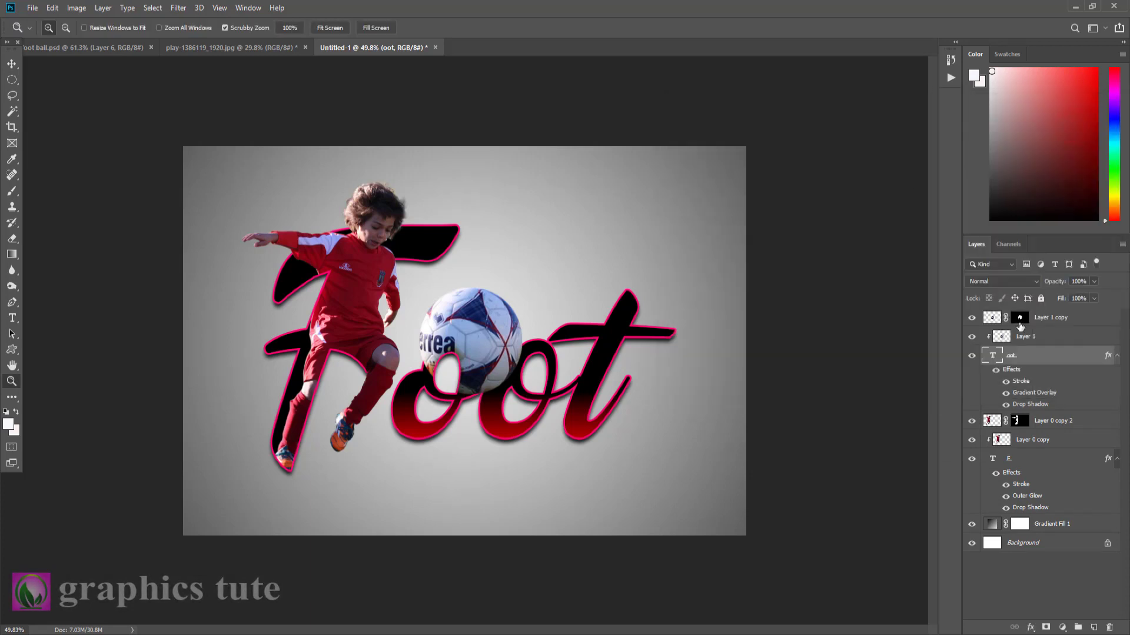
Type a row of dashes as a new text layer and commit a free transform
{"action": "left_click", "coordinate": [16, 317]}
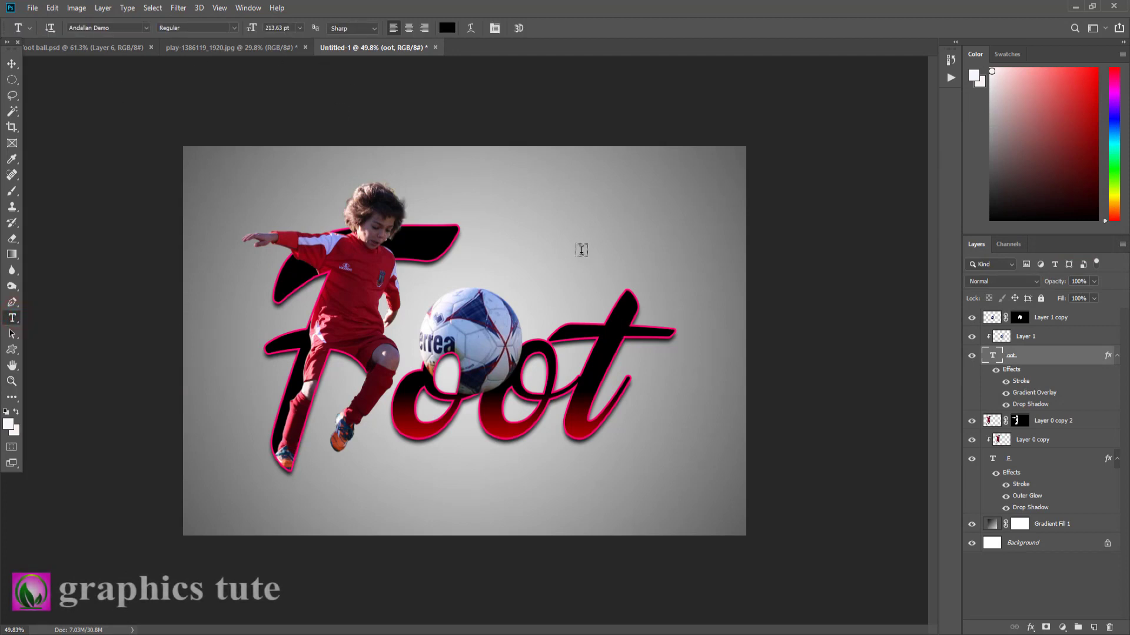
{"action": "left_click", "coordinate": [581, 250]}
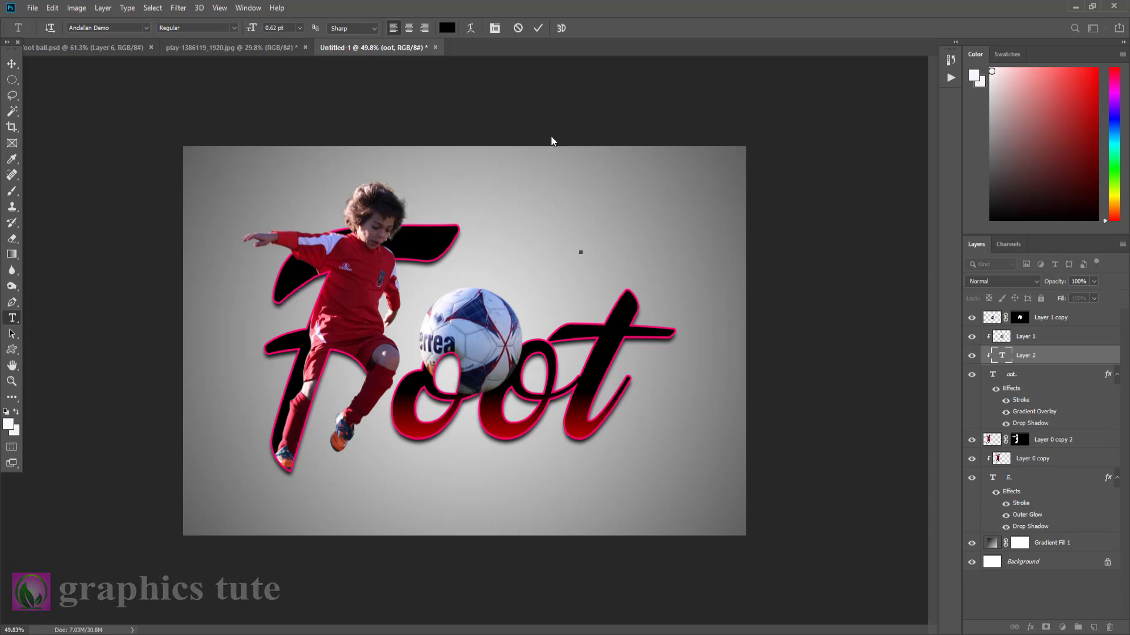
{"action": "left_click", "coordinate": [537, 28]}
{"action": "key", "text": "v"}
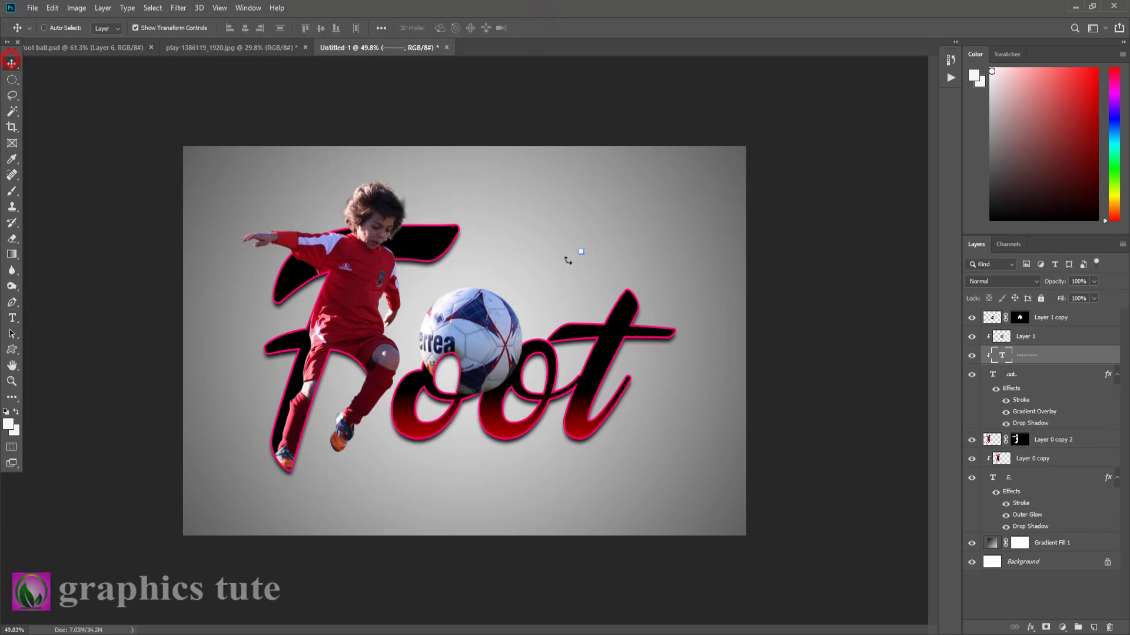
{"action": "key", "text": "ctrl+t"}
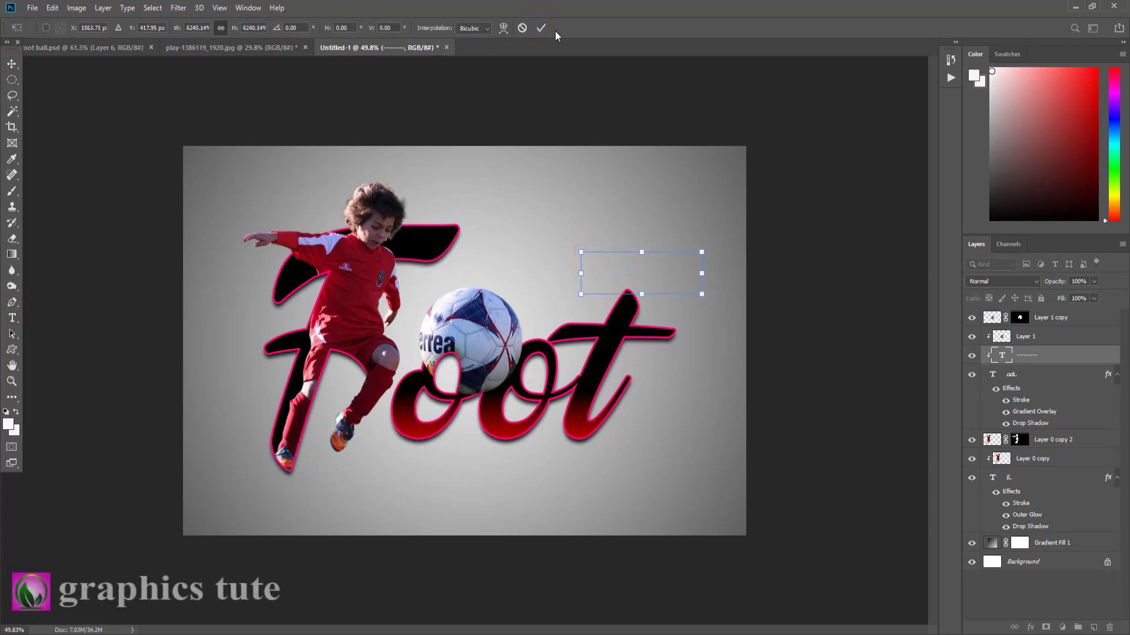
{"action": "left_click", "coordinate": [540, 28]}
Move the dashes layer to the top and position it under the right end of oot
{"action": "left_click_drag", "start_coordinate": [1084, 356], "coordinate": [1084, 316]}
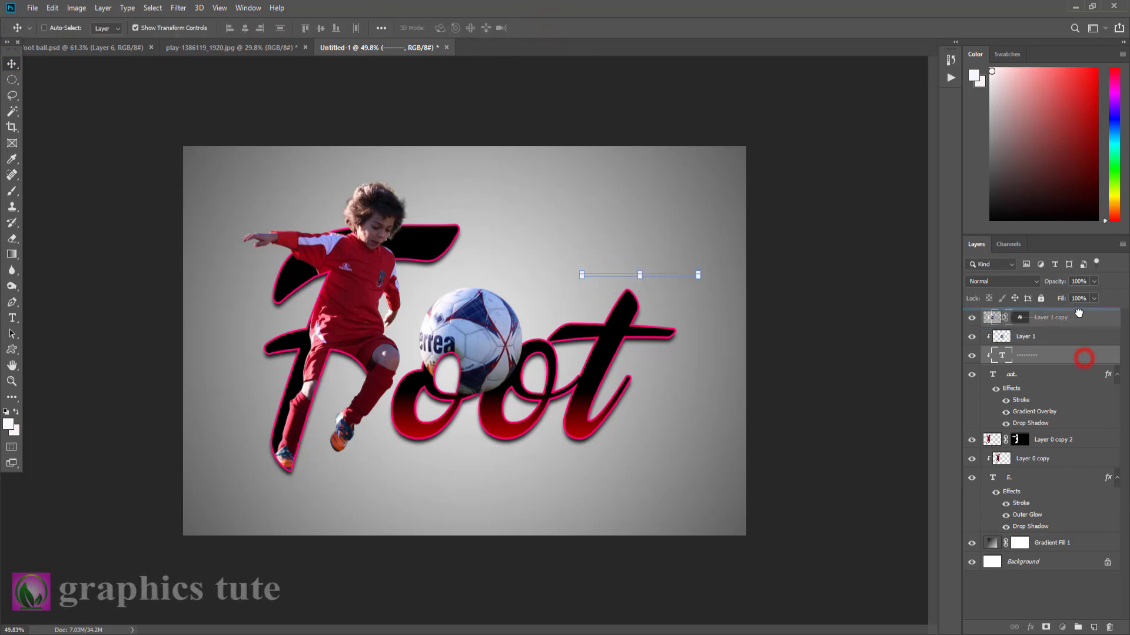
{"action": "left_click_drag", "start_coordinate": [663, 275], "coordinate": [690, 436]}
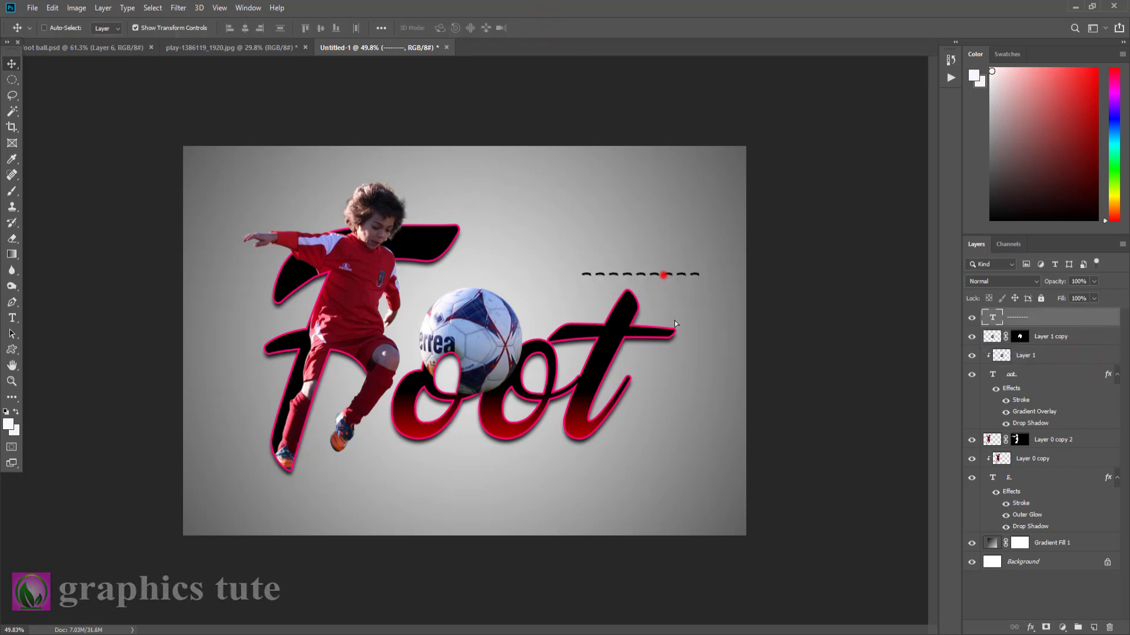
{"action": "left_click_drag", "start_coordinate": [682, 435], "coordinate": [683, 433]}
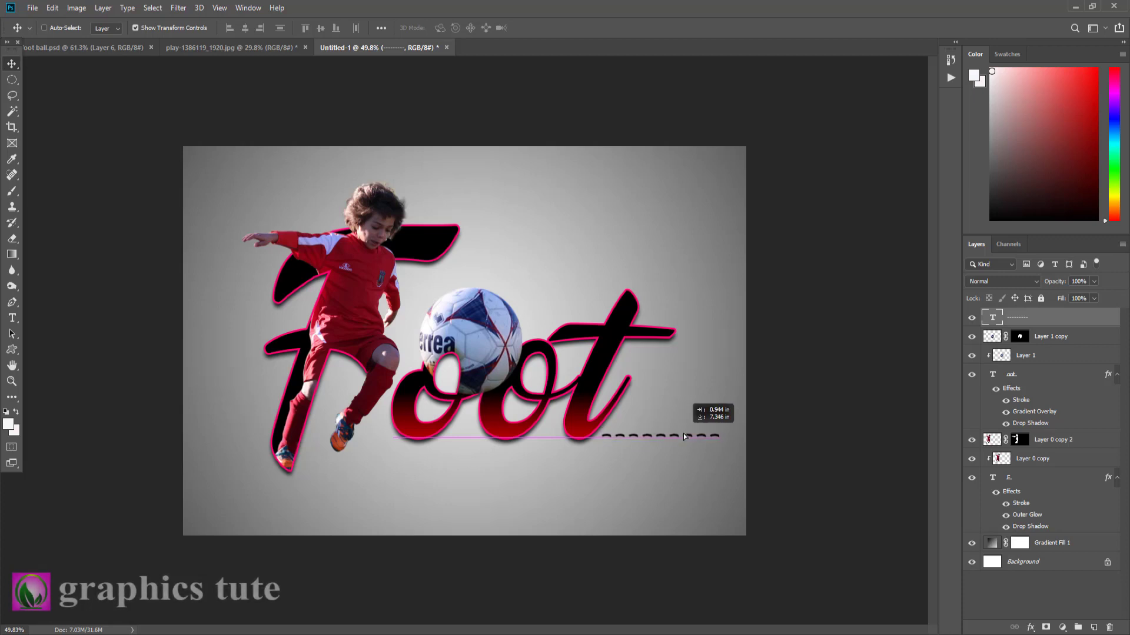
{"action": "left_click_drag", "start_coordinate": [683, 433], "coordinate": [683, 433]}
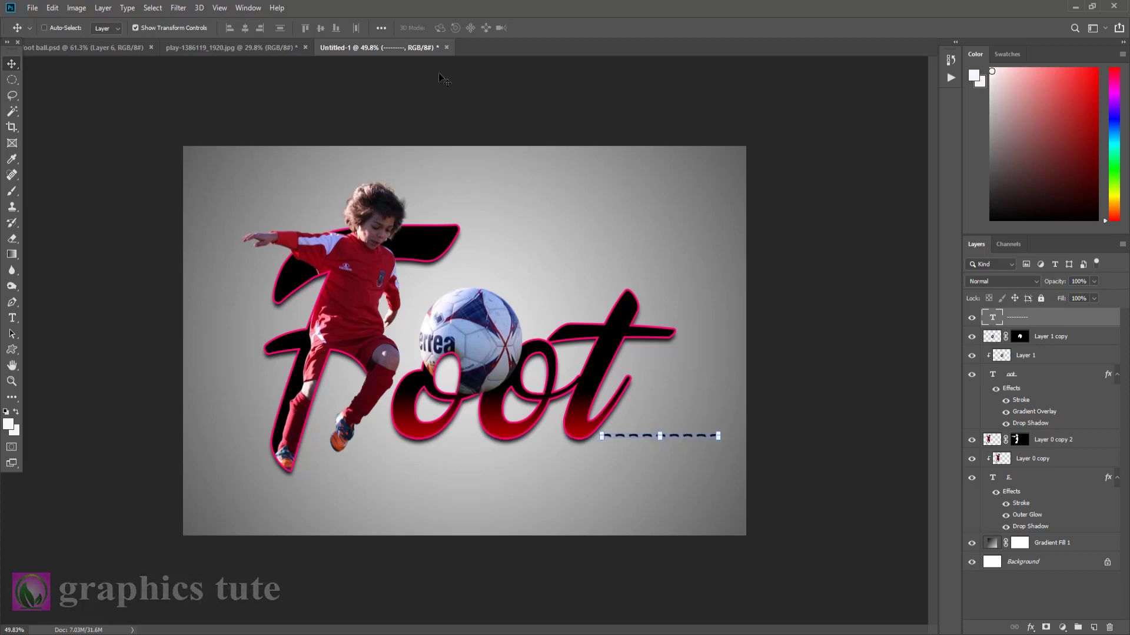
{"action": "left_click", "coordinate": [12, 318]}
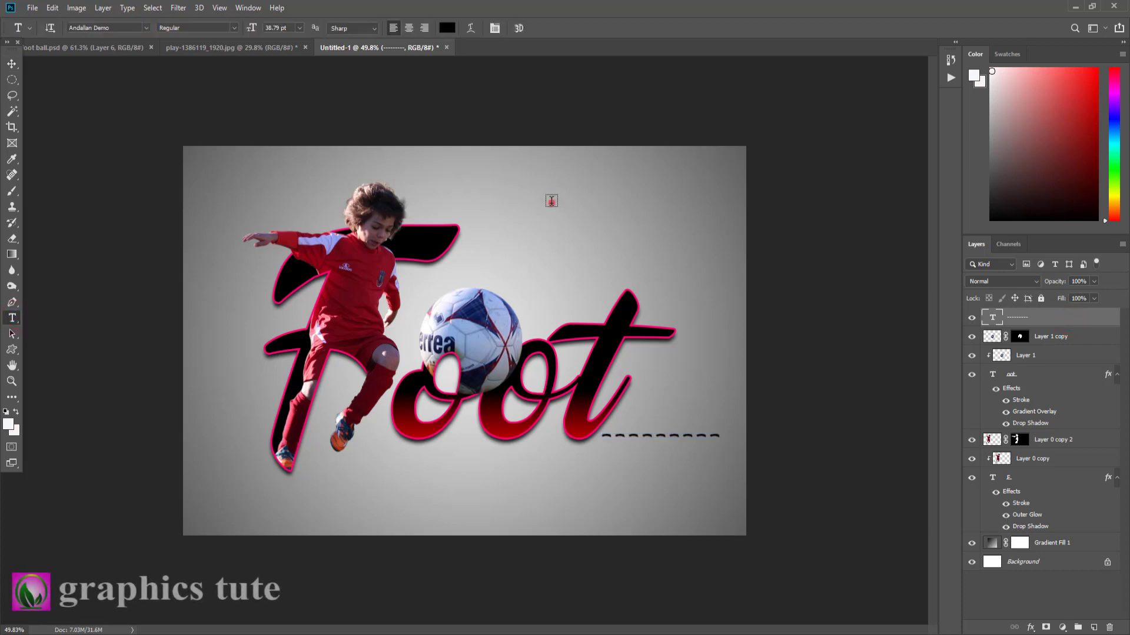
Add a 'ball' text layer above Foot, then enlarge and widen it
{"action": "left_click", "coordinate": [552, 202]}
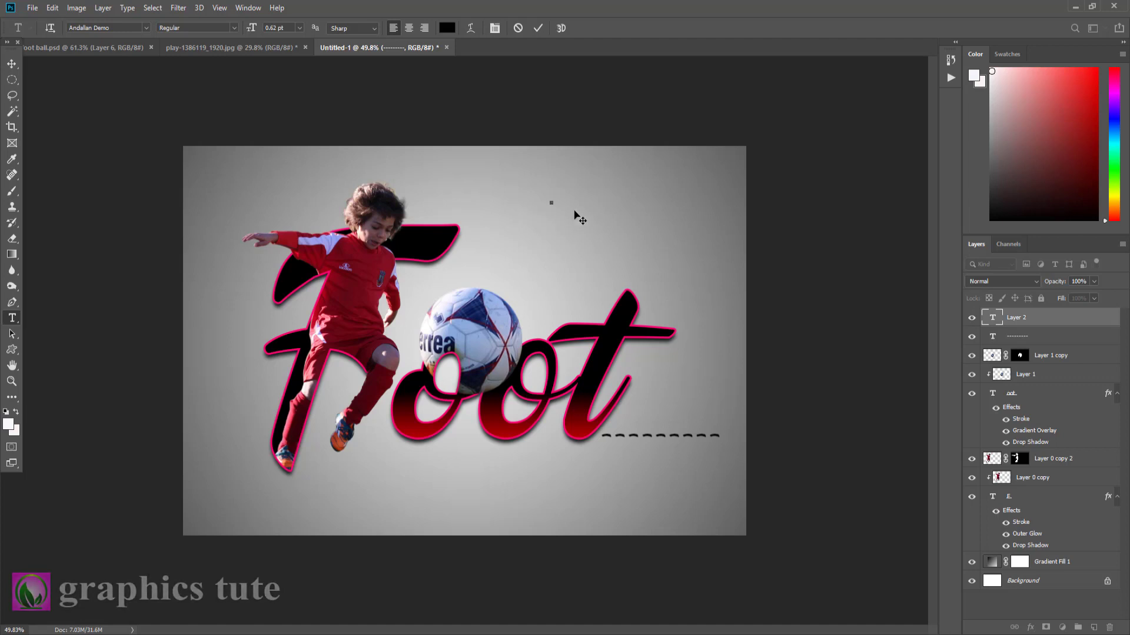
{"action": "type", "text": "ball"}
{"action": "left_click", "coordinate": [539, 28]}
{"action": "left_click", "coordinate": [10, 64]}
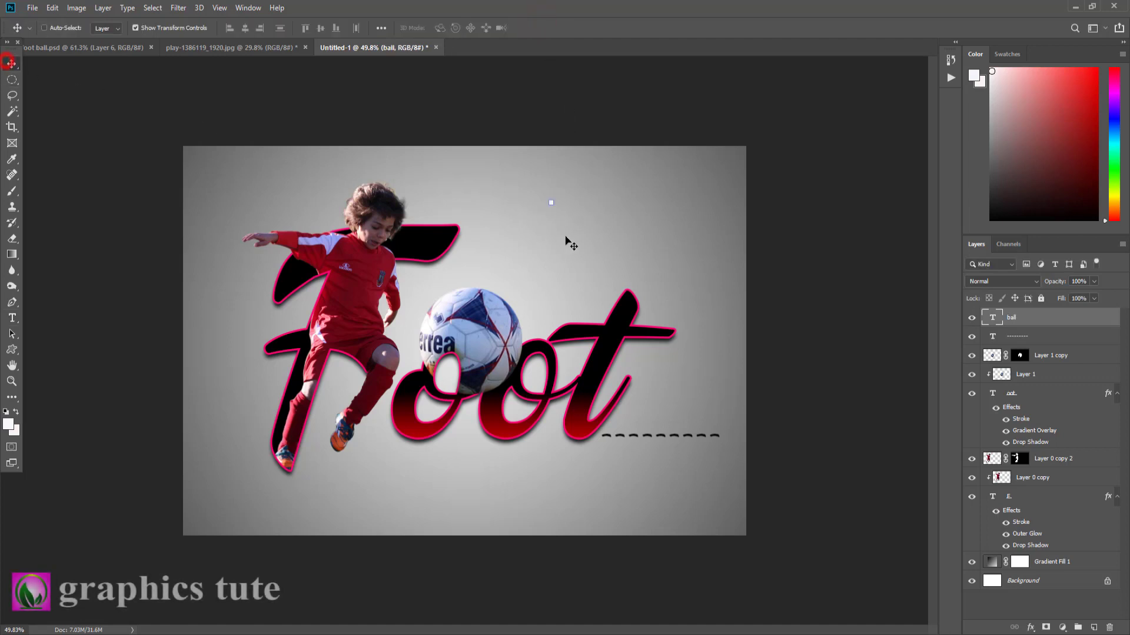
{"action": "left_click_drag", "start_coordinate": [553, 205], "coordinate": [694, 353]}
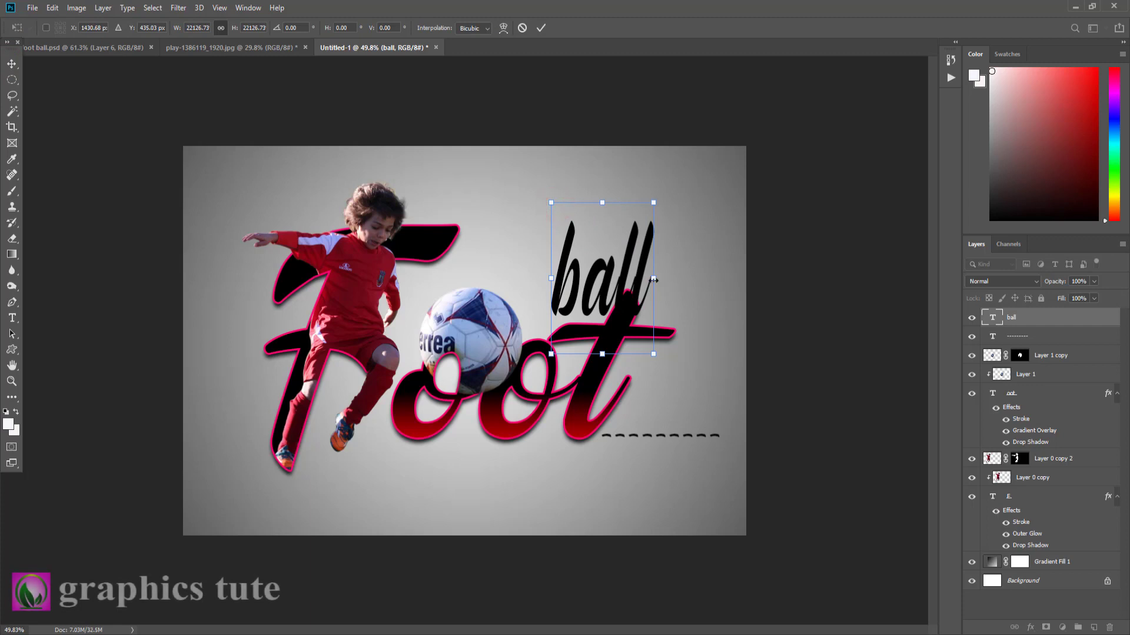
{"action": "left_click_drag", "start_coordinate": [695, 278], "coordinate": [732, 276]}
{"action": "left_click", "coordinate": [541, 28]}
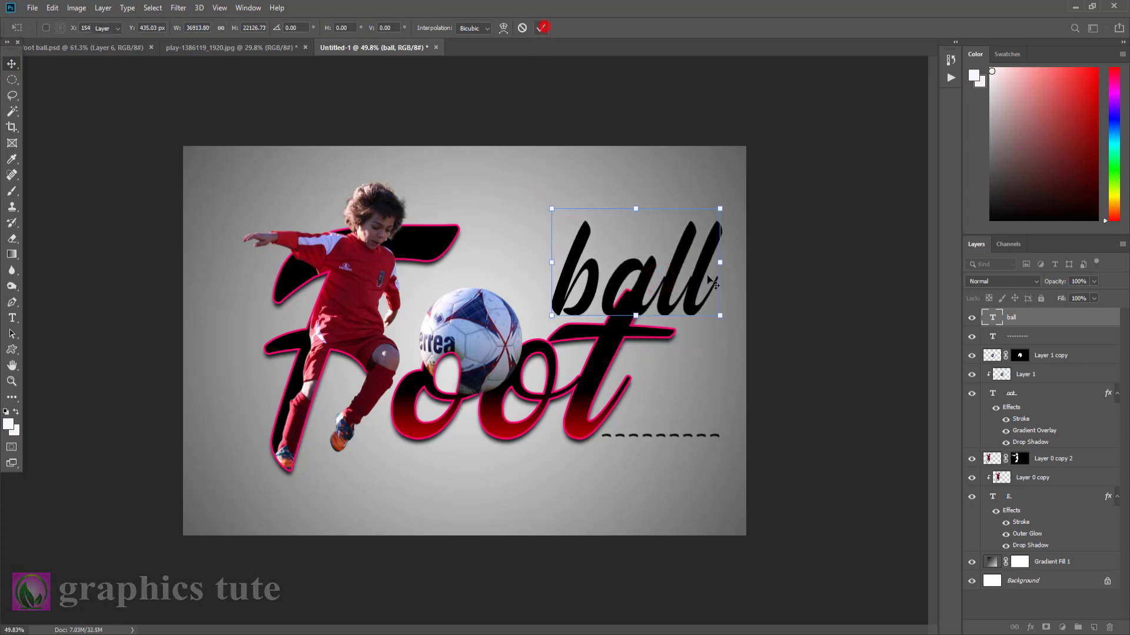
Set the text to Kaufmann BT and capitalise it to 'Ball'
{"action": "double_click", "coordinate": [993, 318]}
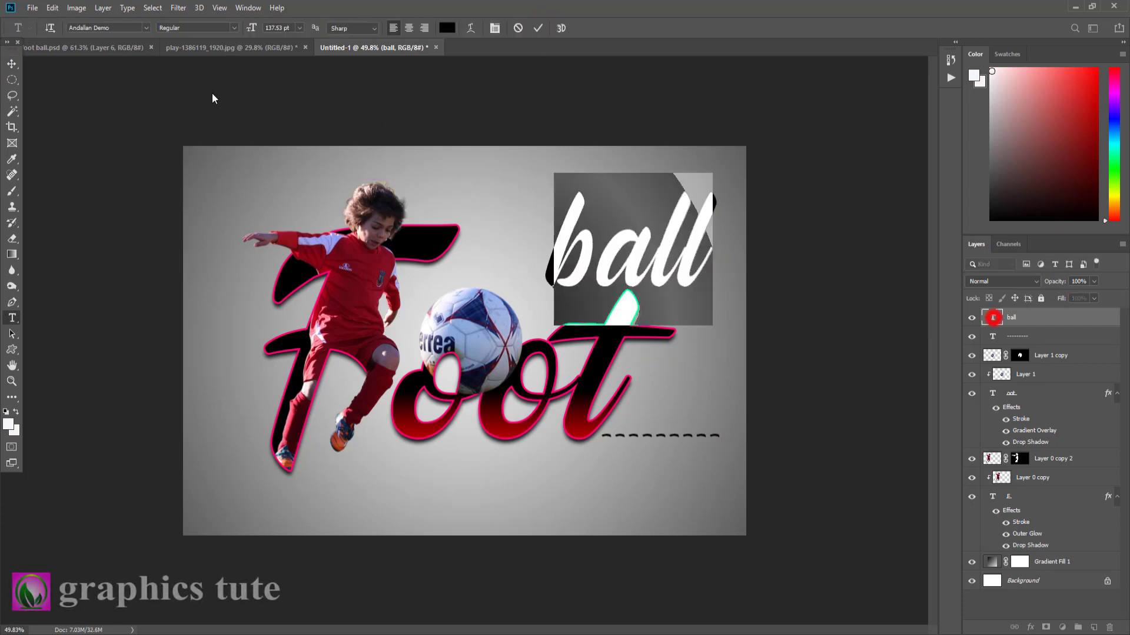
{"action": "left_click", "coordinate": [145, 27]}
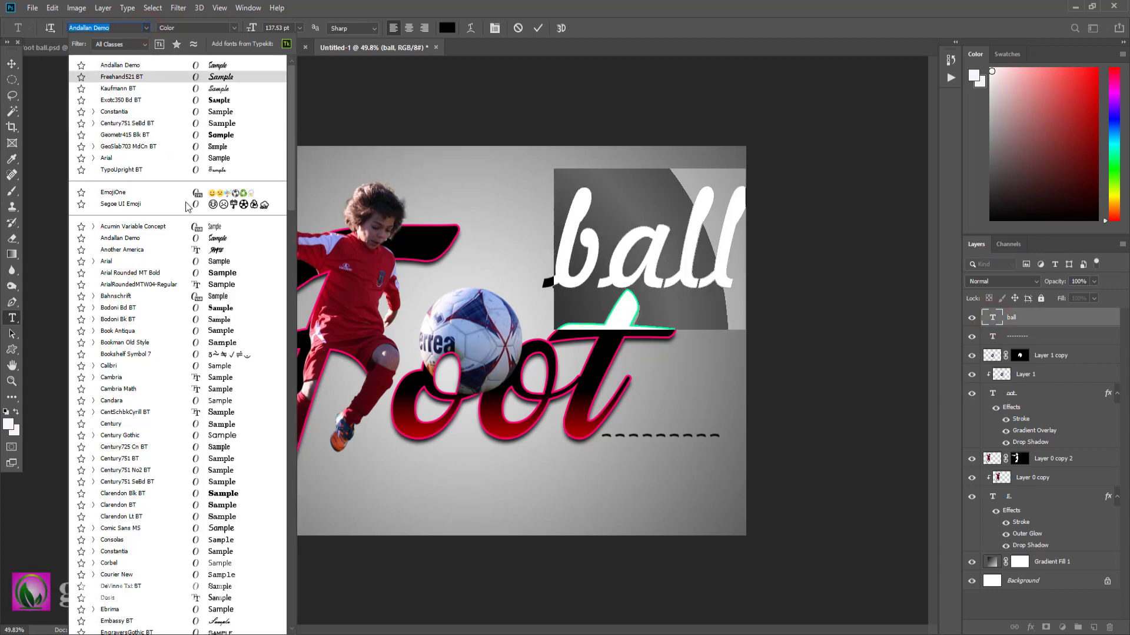
{"action": "left_click", "coordinate": [217, 90]}
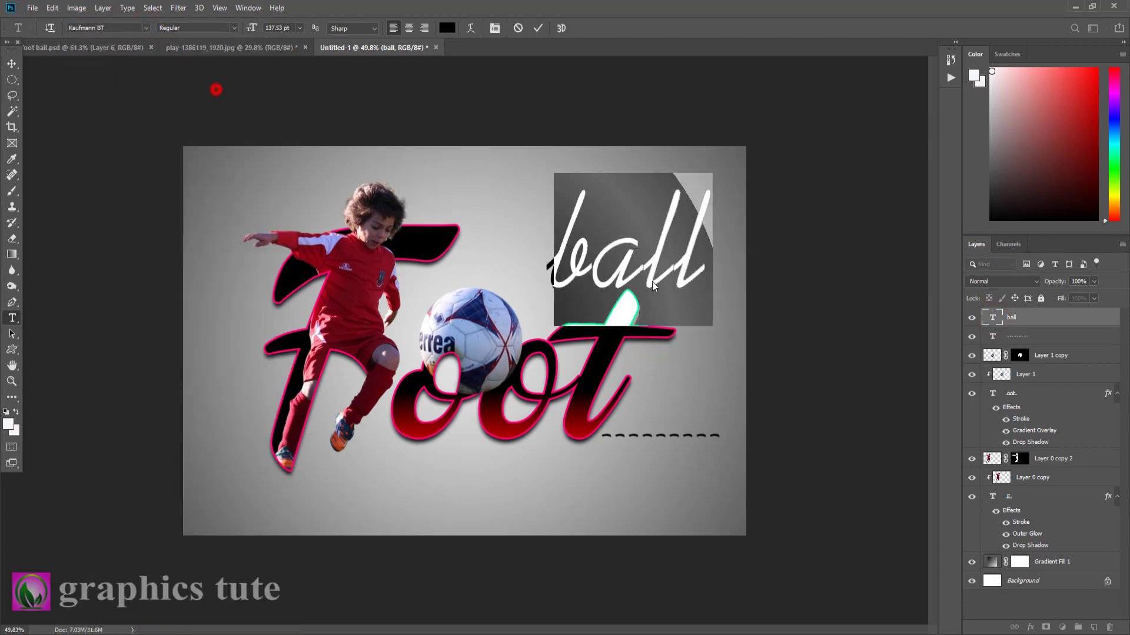
{"action": "left_click", "coordinate": [587, 249]}
{"action": "key", "text": "BackSpace"}
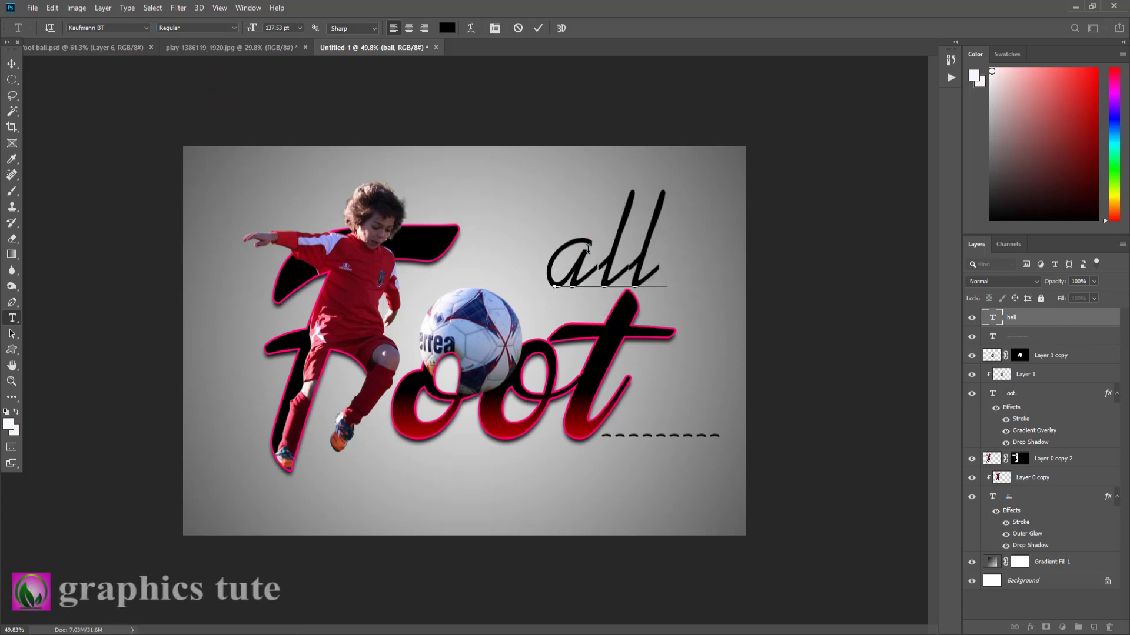
{"action": "type", "text": "B"}
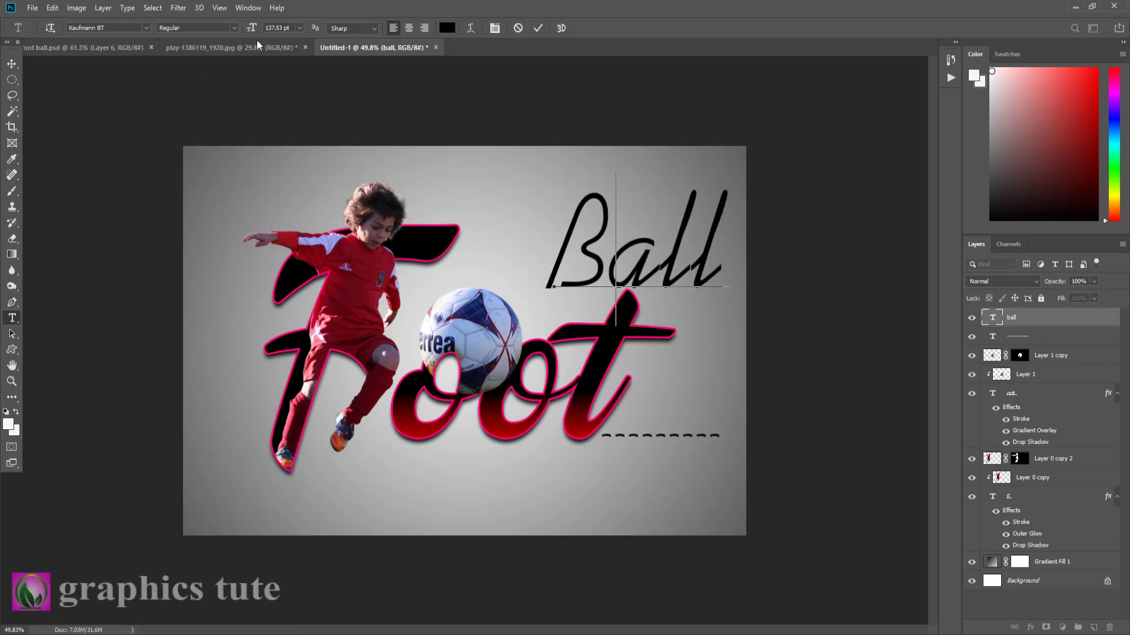
{"action": "left_click", "coordinate": [539, 29]}
Change the Ball text's font to Freehand521 BT
{"action": "key", "text": "v"}
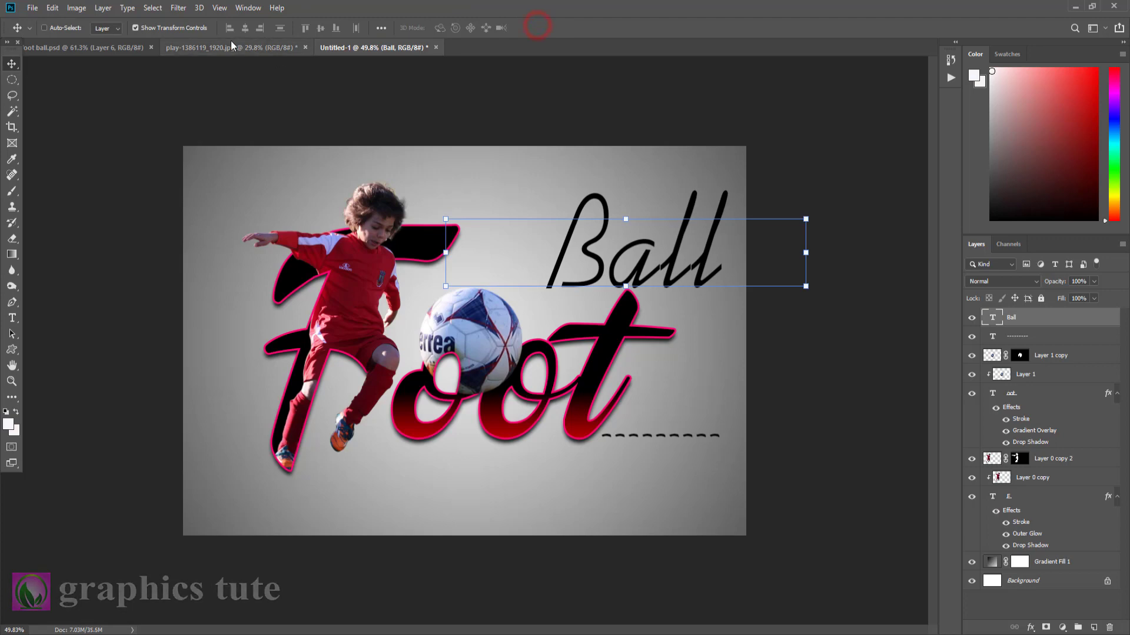
{"action": "left_click", "coordinate": [12, 319]}
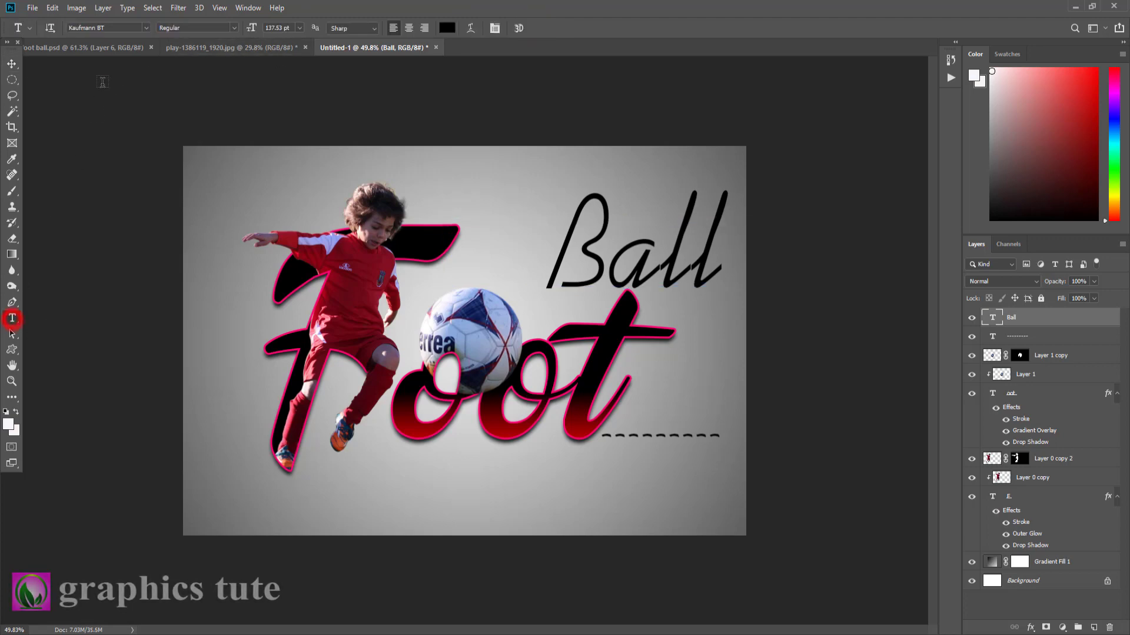
{"action": "left_click", "coordinate": [146, 28]}
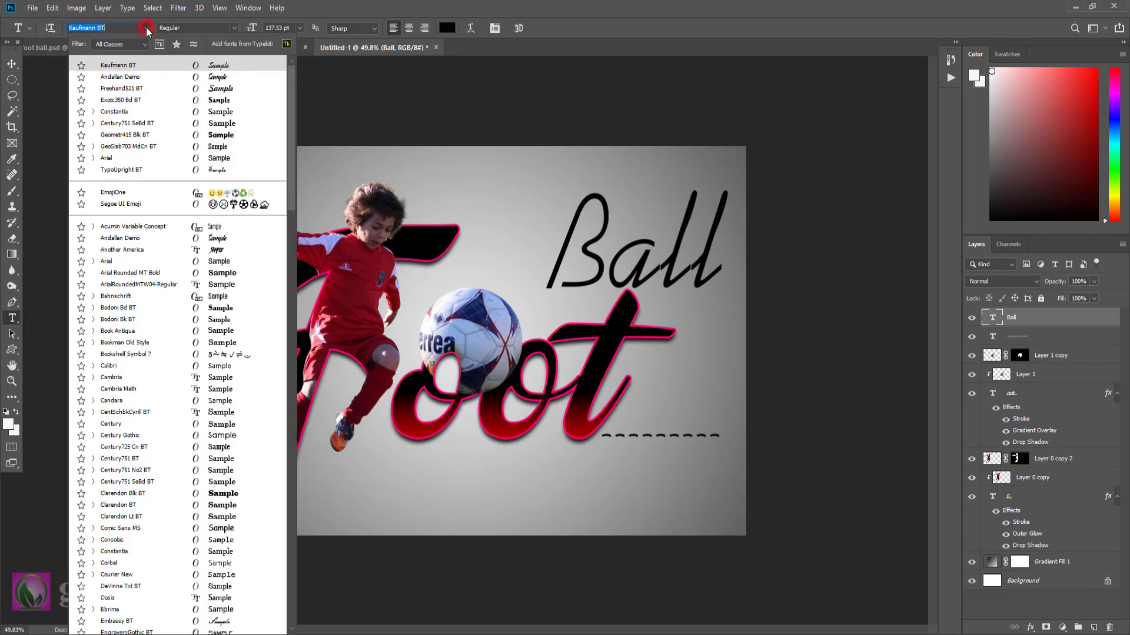
{"action": "left_click", "coordinate": [212, 89]}
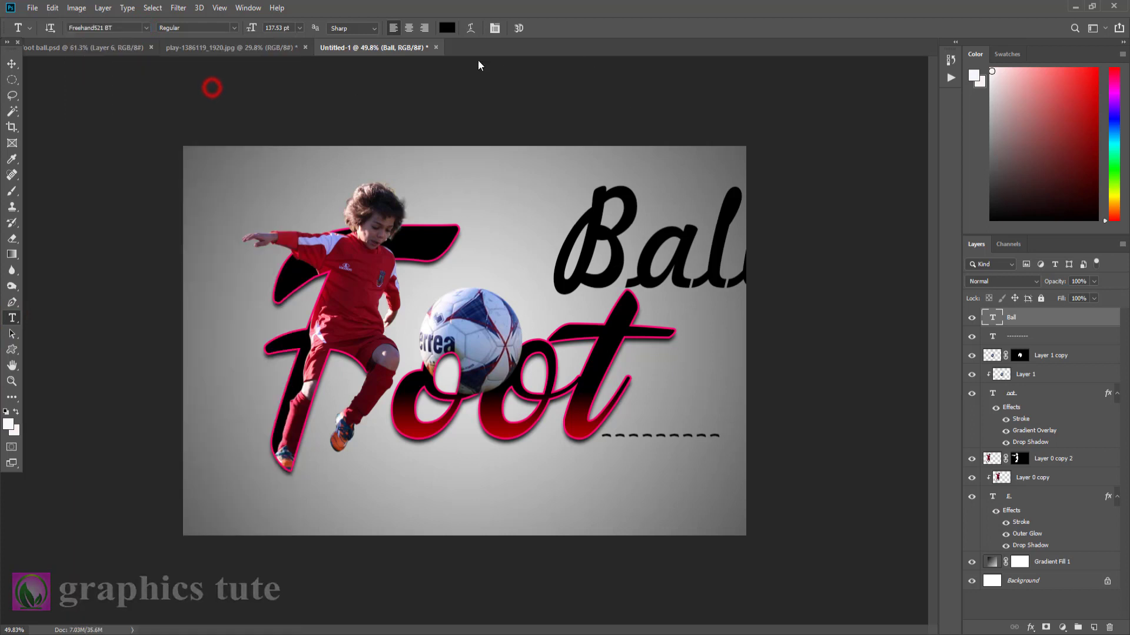
Move Ball below Foot near the dashed line and shrink it to about 57%
{"action": "left_click", "coordinate": [13, 70]}
{"action": "left_click_drag", "start_coordinate": [630, 246], "coordinate": [527, 481]}
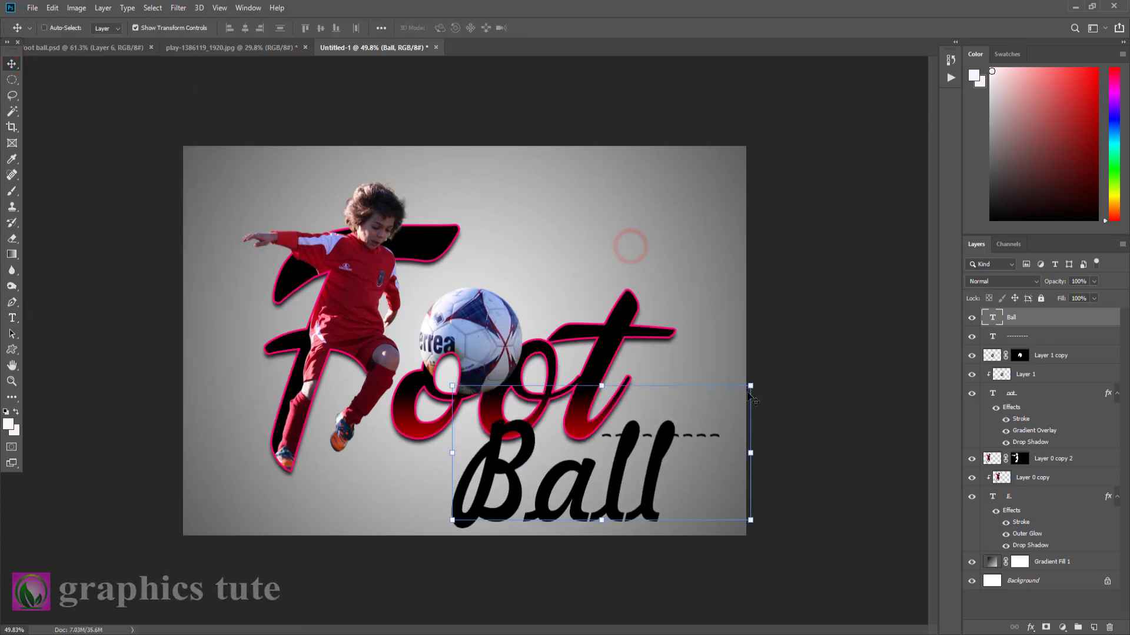
{"action": "mouse_move", "coordinate": [748, 386]}
{"action": "left_mouse_down"}
{"action": "mouse_move", "coordinate": [595, 468]}
{"action": "mouse_move", "coordinate": [631, 467]}
{"action": "left_mouse_up"}
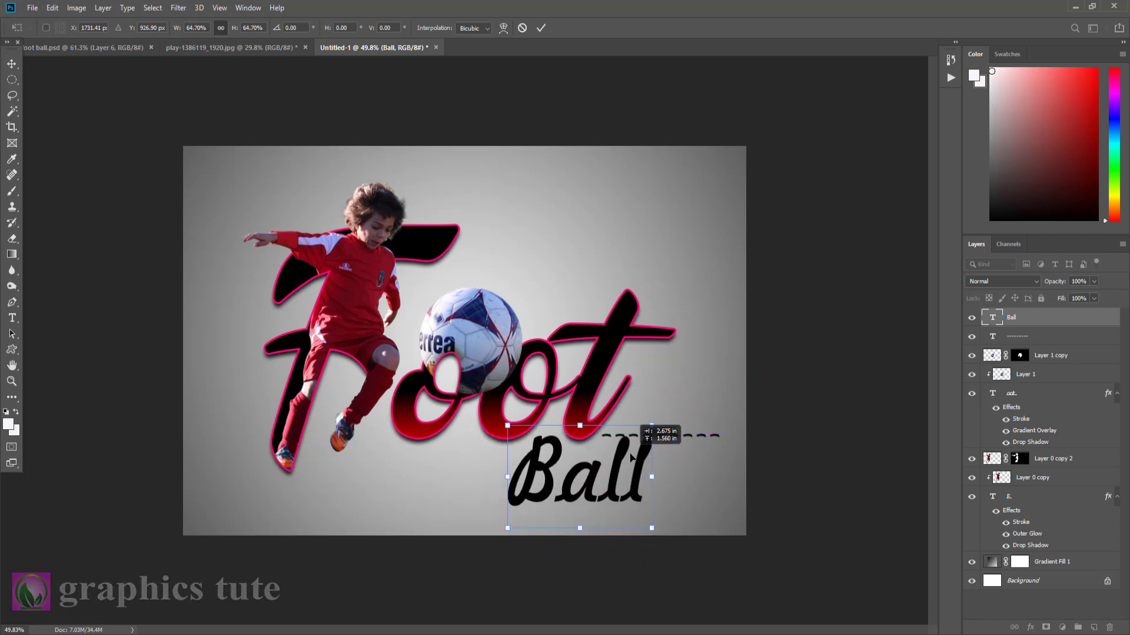
{"action": "mouse_move", "coordinate": [630, 467]}
{"action": "left_mouse_down"}
{"action": "mouse_move", "coordinate": [650, 443]}
{"action": "mouse_move", "coordinate": [635, 437]}
{"action": "left_mouse_up"}
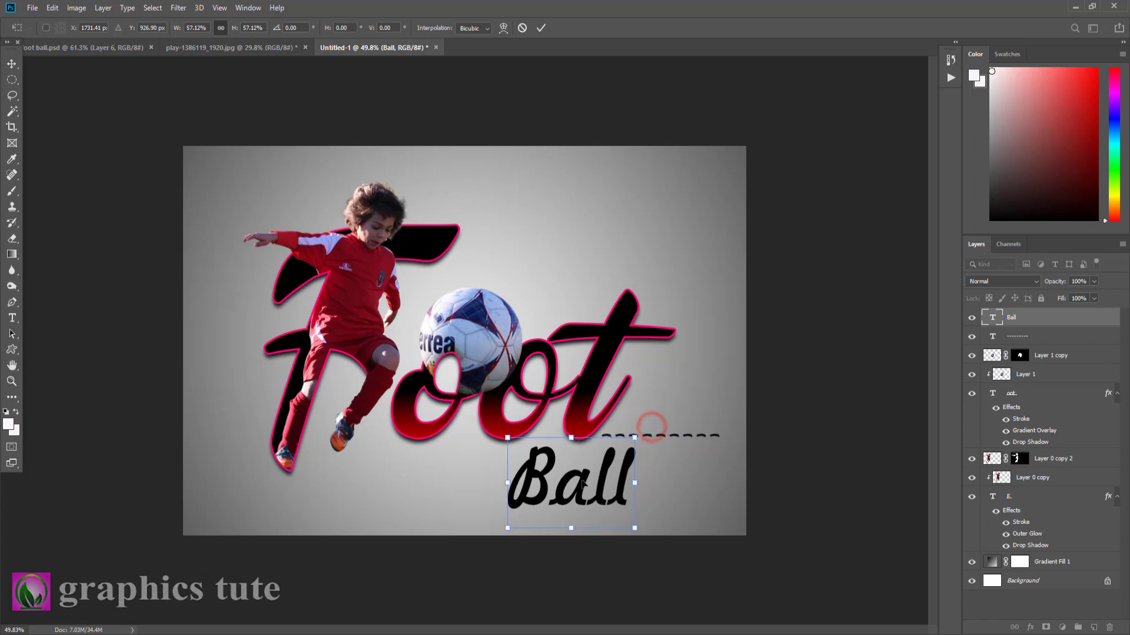
{"action": "left_click_drag", "start_coordinate": [587, 479], "coordinate": [590, 469]}
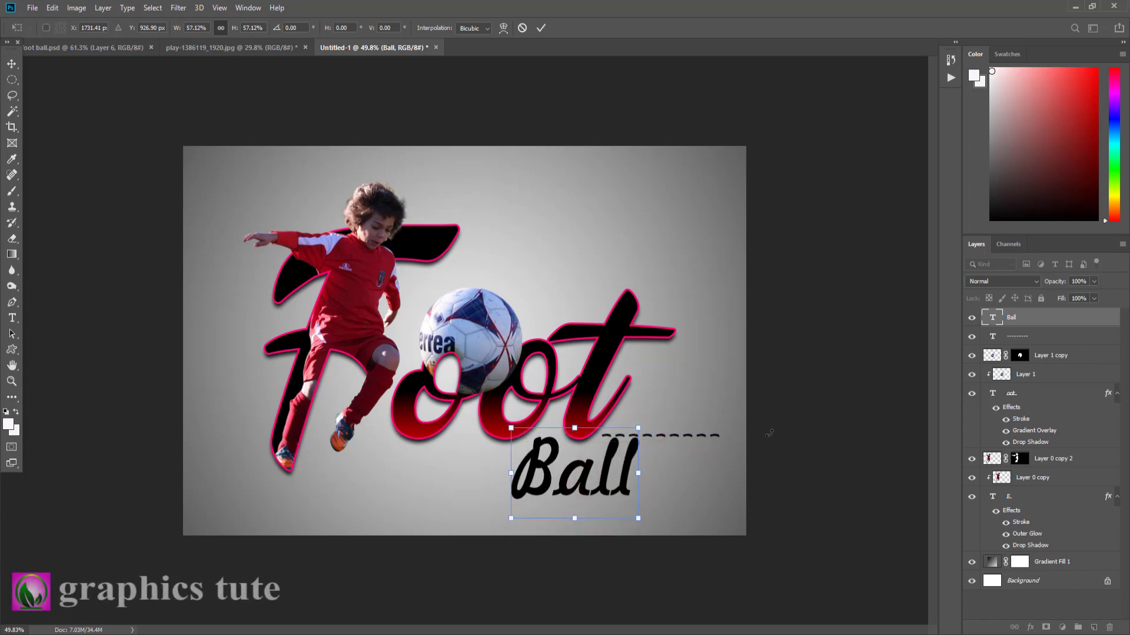
{"action": "left_click", "coordinate": [540, 28]}
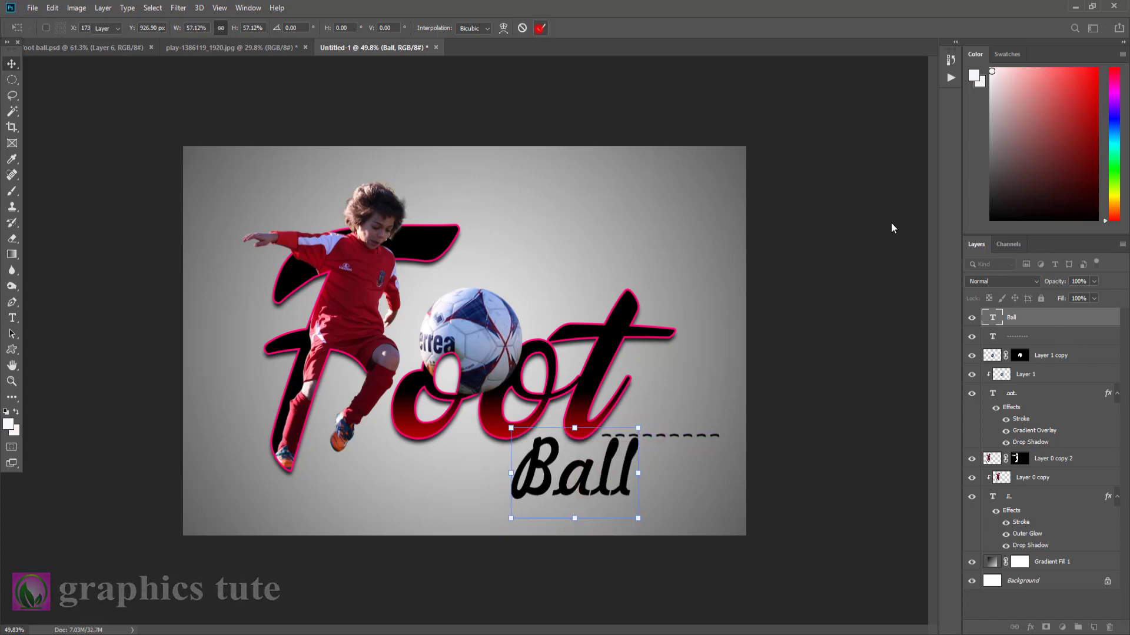
Give Ball a Normal-mode gradient overlay using the blue-violet preset
{"action": "double_click", "coordinate": [1114, 323]}
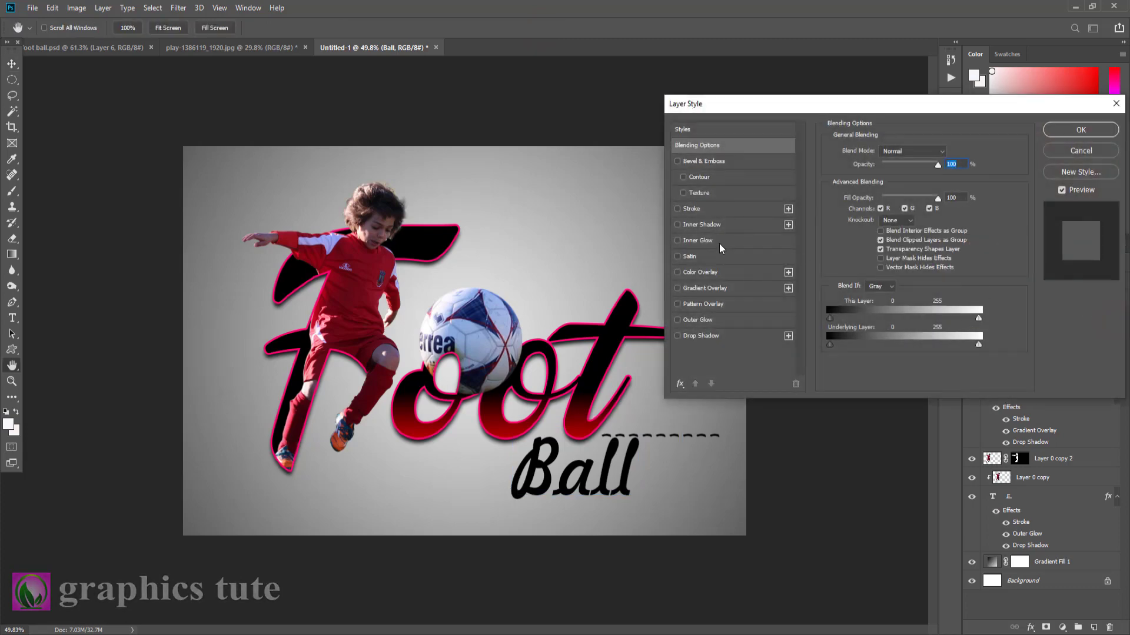
{"action": "left_click", "coordinate": [717, 289]}
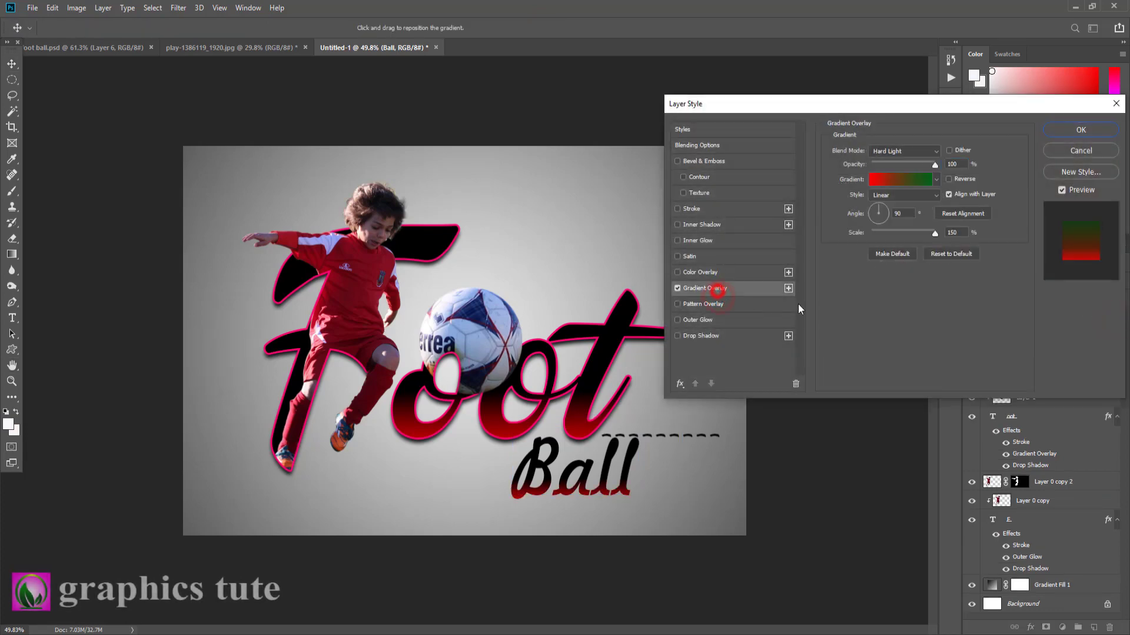
{"action": "left_click", "coordinate": [906, 151]}
{"action": "left_click", "coordinate": [936, 180]}
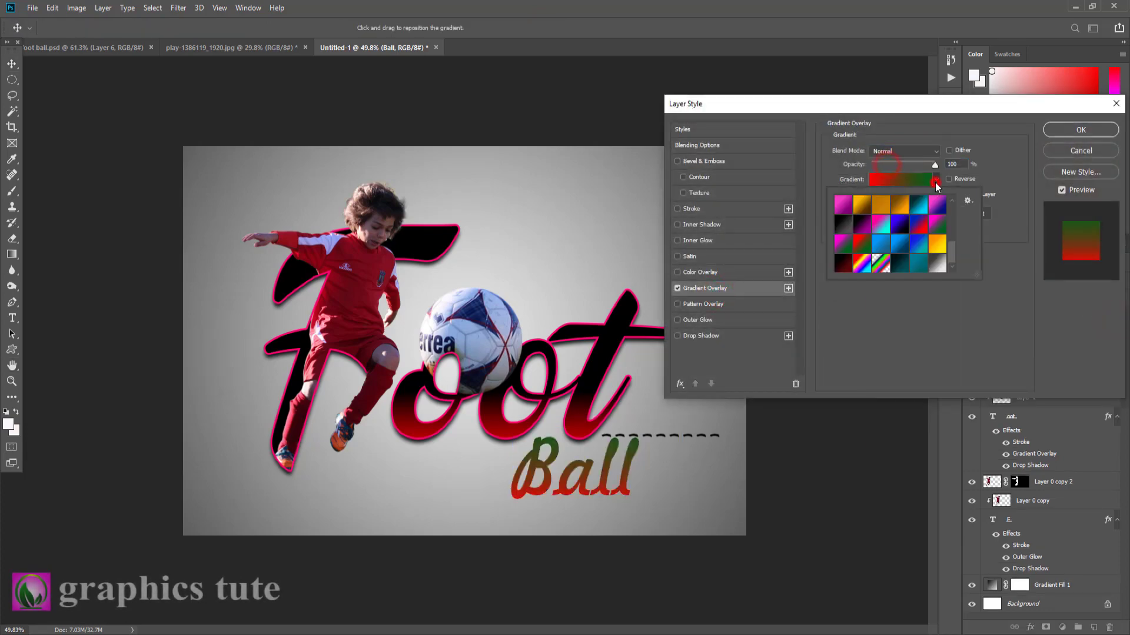
{"action": "left_click", "coordinate": [900, 225]}
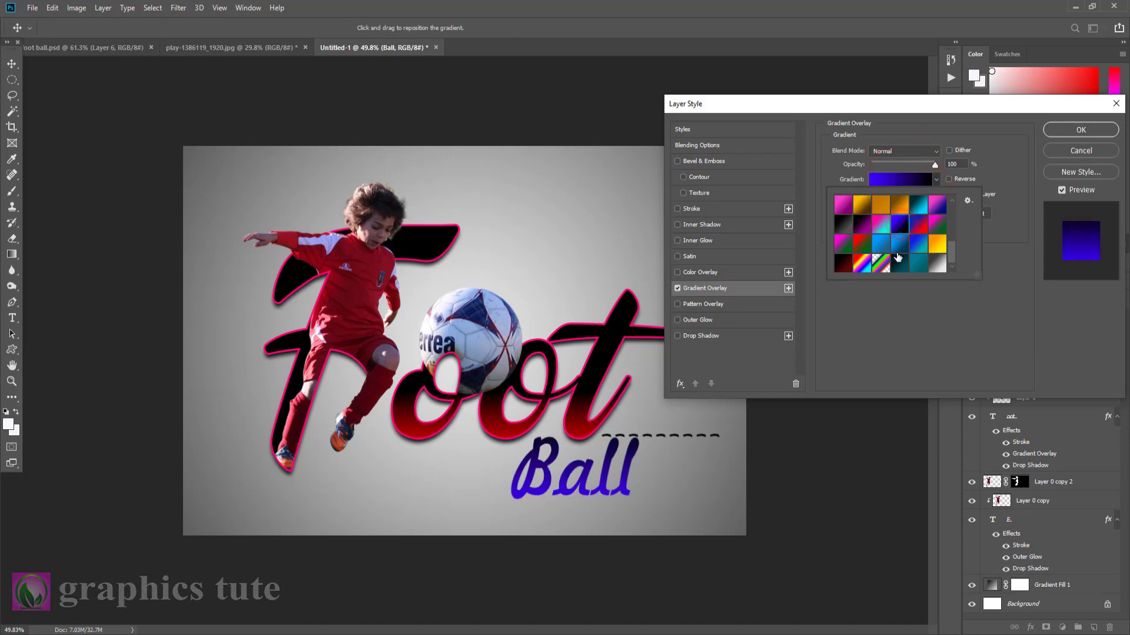
{"action": "scroll", "coordinate": [949, 250], "scroll_direction": "down", "scroll_amount": 3}
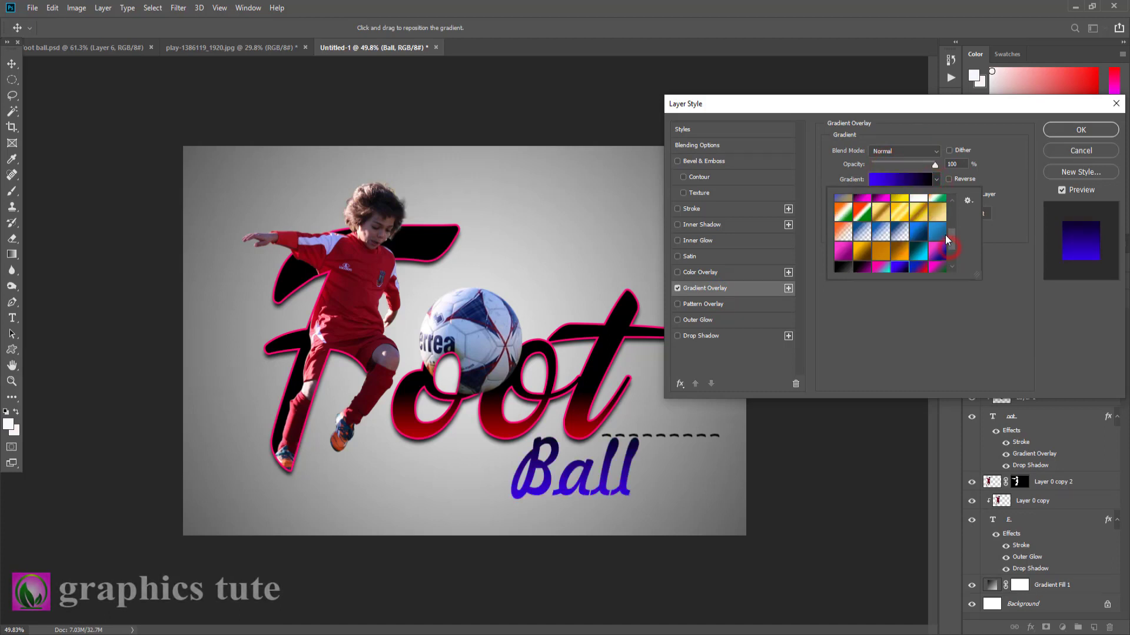
{"action": "scroll", "coordinate": [945, 247], "scroll_direction": "up", "scroll_amount": 3}
{"action": "left_click", "coordinate": [1005, 168]}
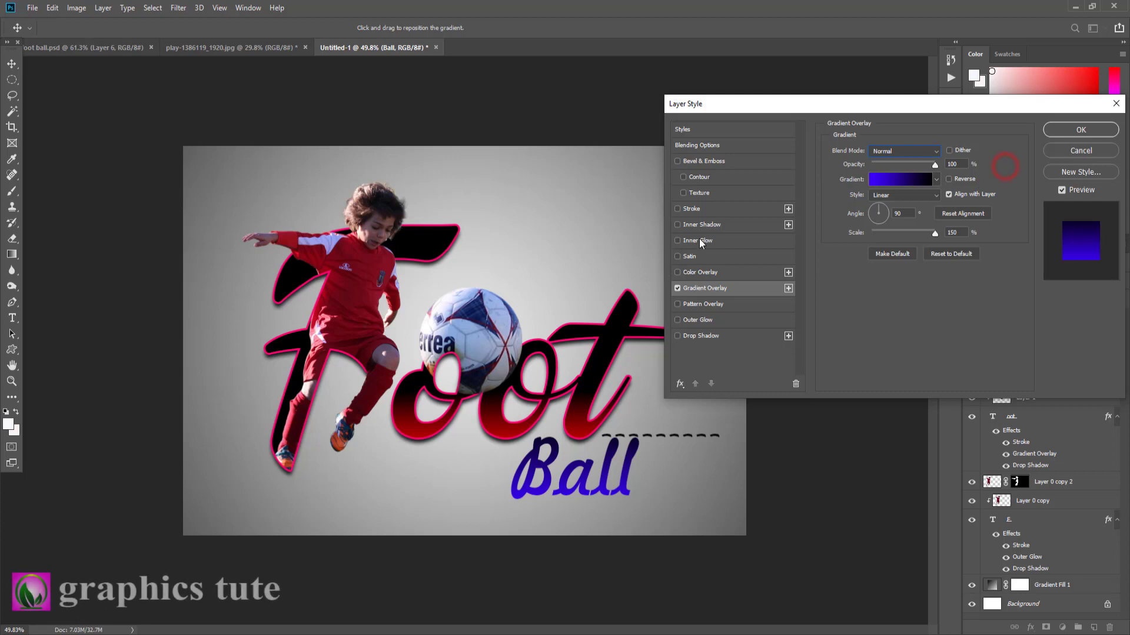
Add a white (ffffff) stroke and a drop shadow to Ball, and apply the styles
{"action": "left_click", "coordinate": [694, 209]}
{"action": "left_click", "coordinate": [856, 239]}
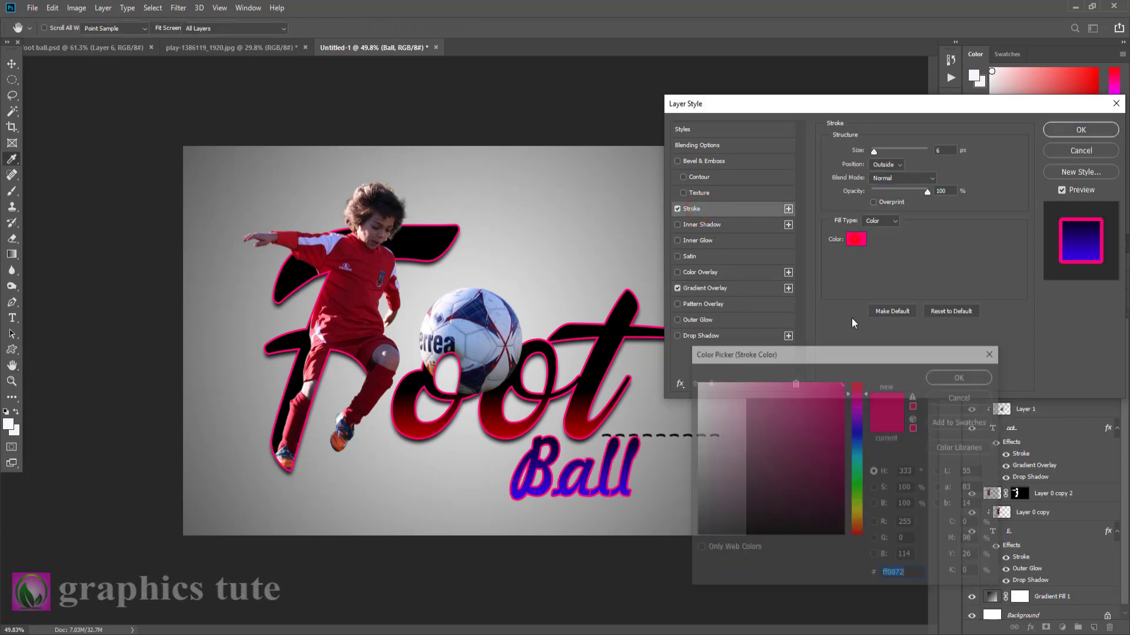
{"action": "type", "text": "ffffff"}
{"action": "left_click", "coordinate": [959, 376]}
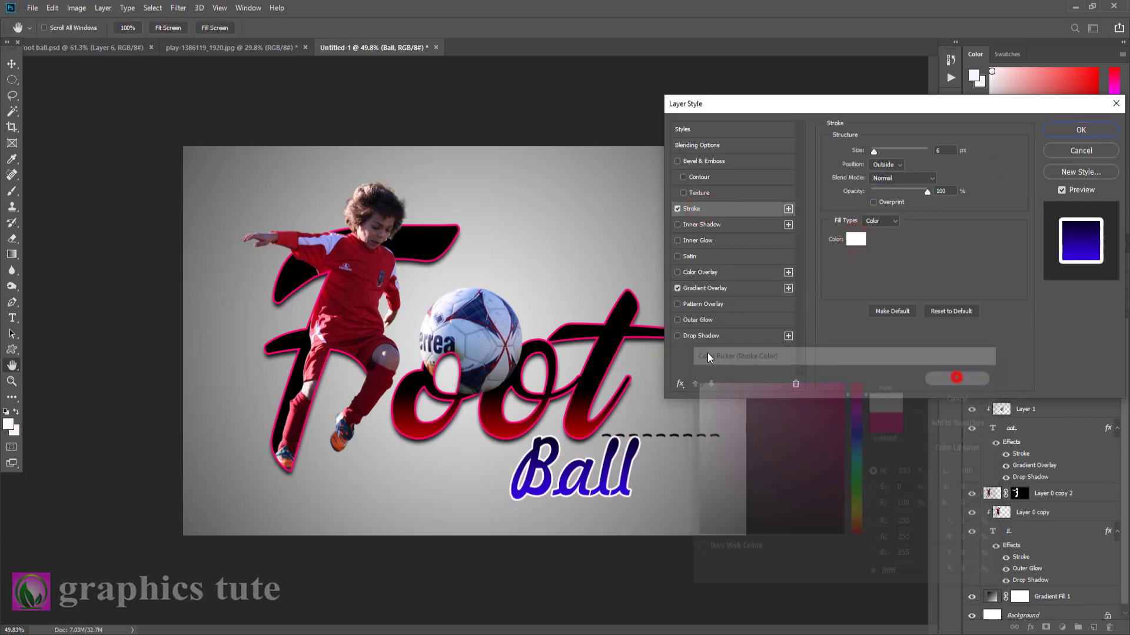
{"action": "left_click", "coordinate": [706, 337]}
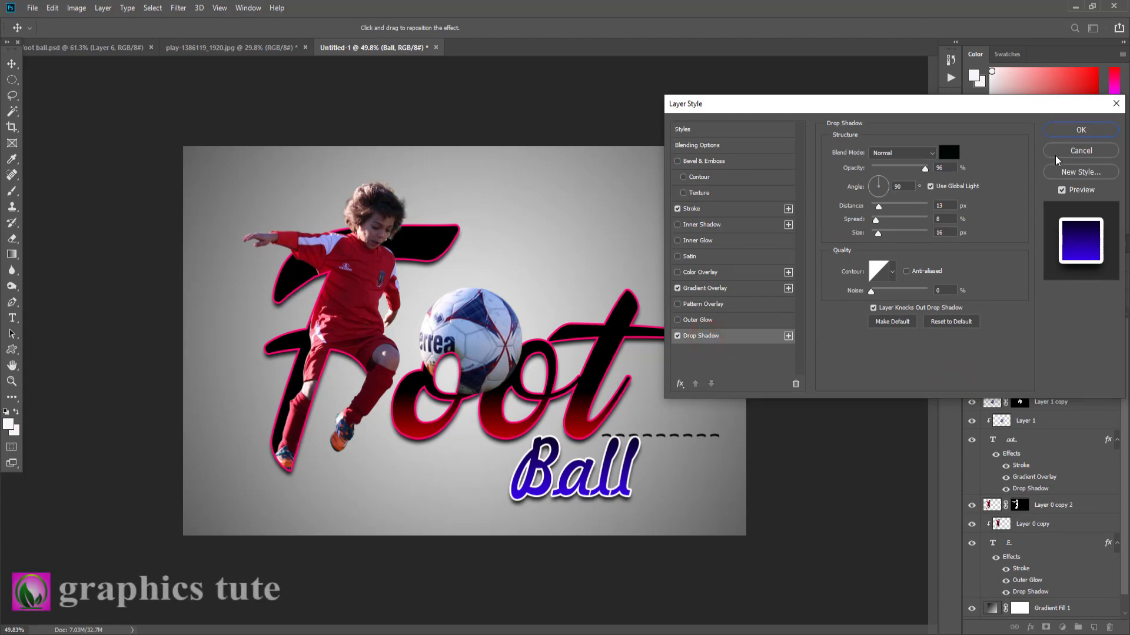
{"action": "left_click", "coordinate": [1080, 130]}
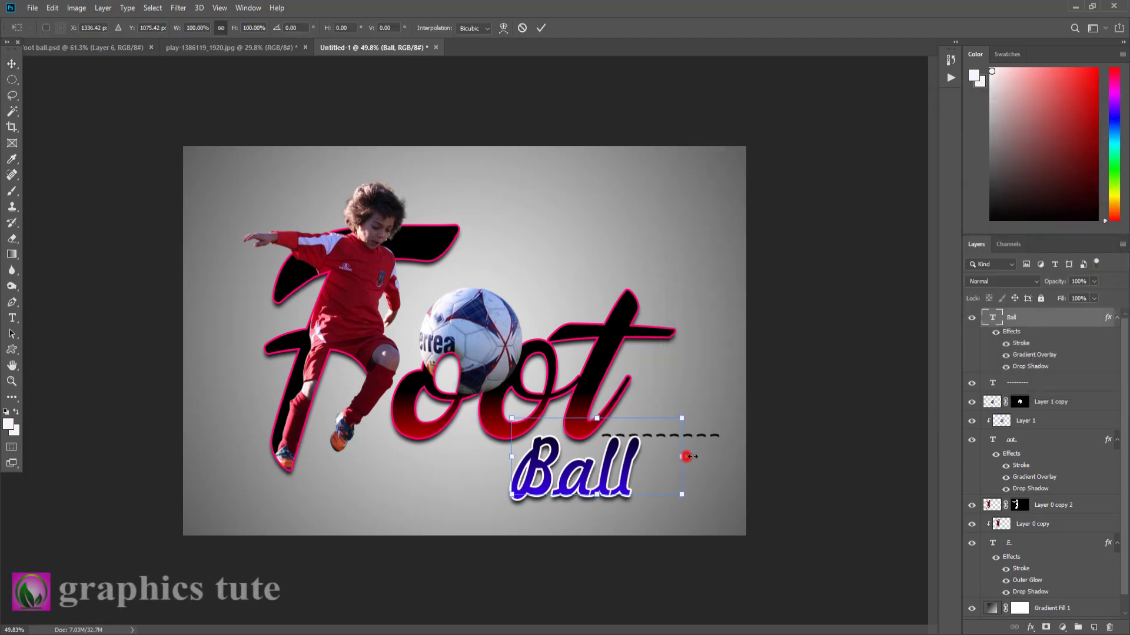
Narrow the Ball text slightly and nudge the dashed line up and right, then adjust the zoom
{"action": "left_click_drag", "start_coordinate": [685, 457], "coordinate": [598, 489]}
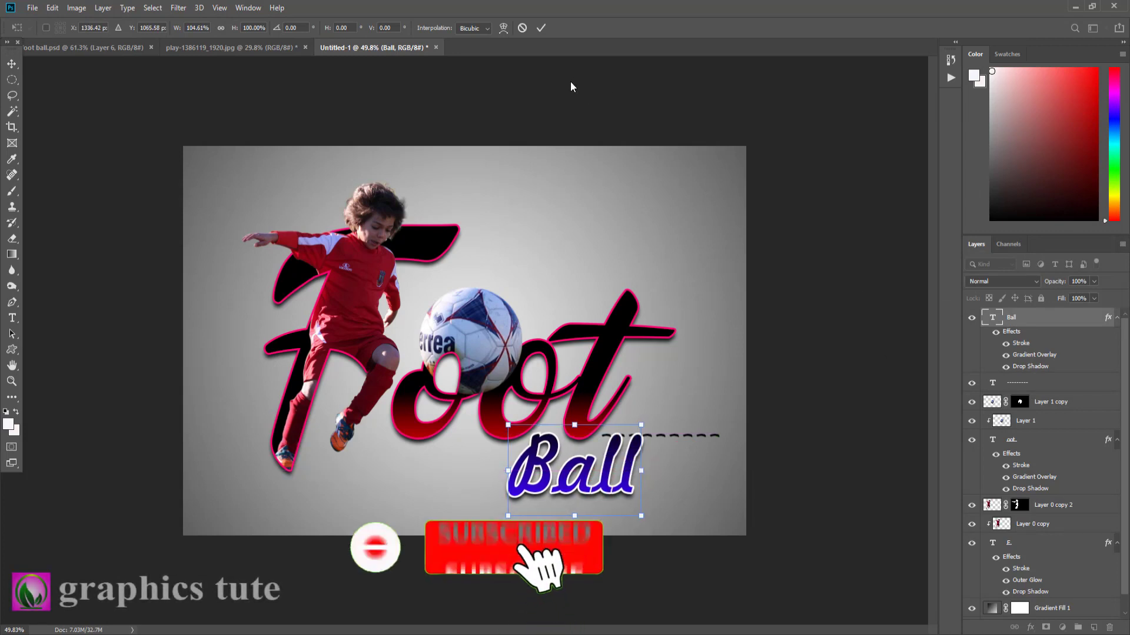
{"action": "left_click", "coordinate": [541, 28]}
{"action": "left_click", "coordinate": [1029, 383]}
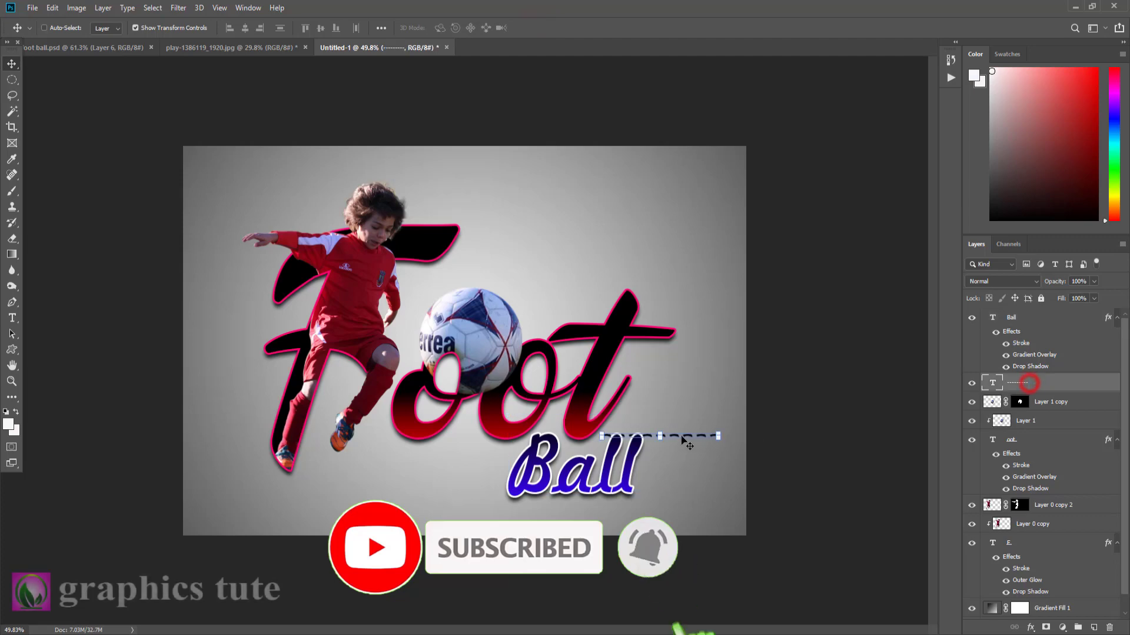
{"action": "left_click_drag", "start_coordinate": [683, 440], "coordinate": [685, 430]}
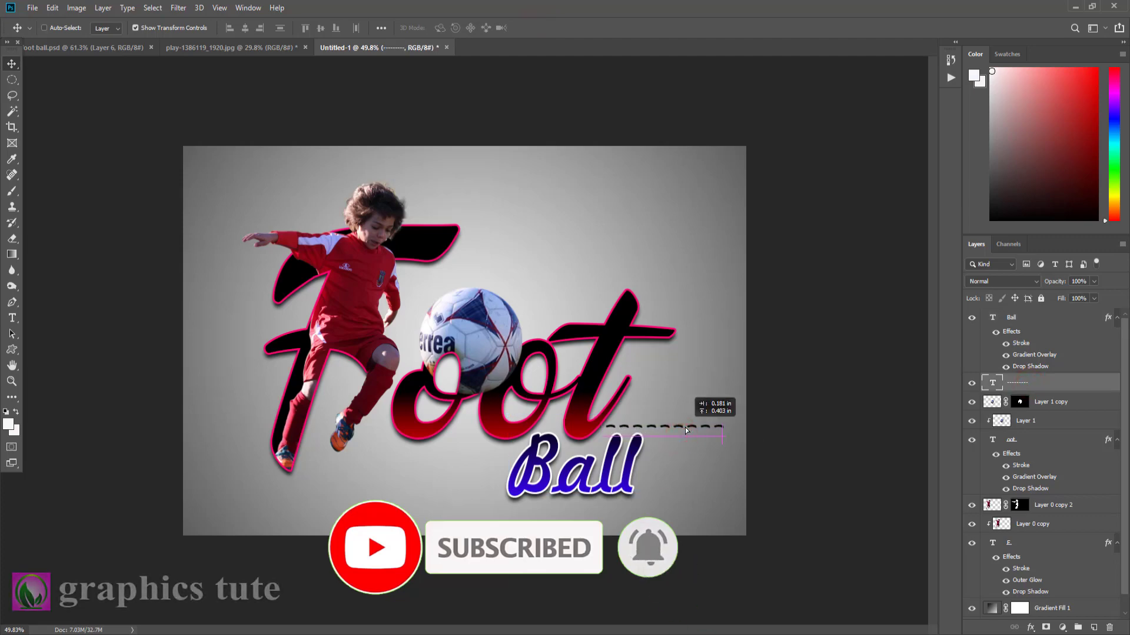
{"action": "left_click", "coordinate": [1057, 318]}
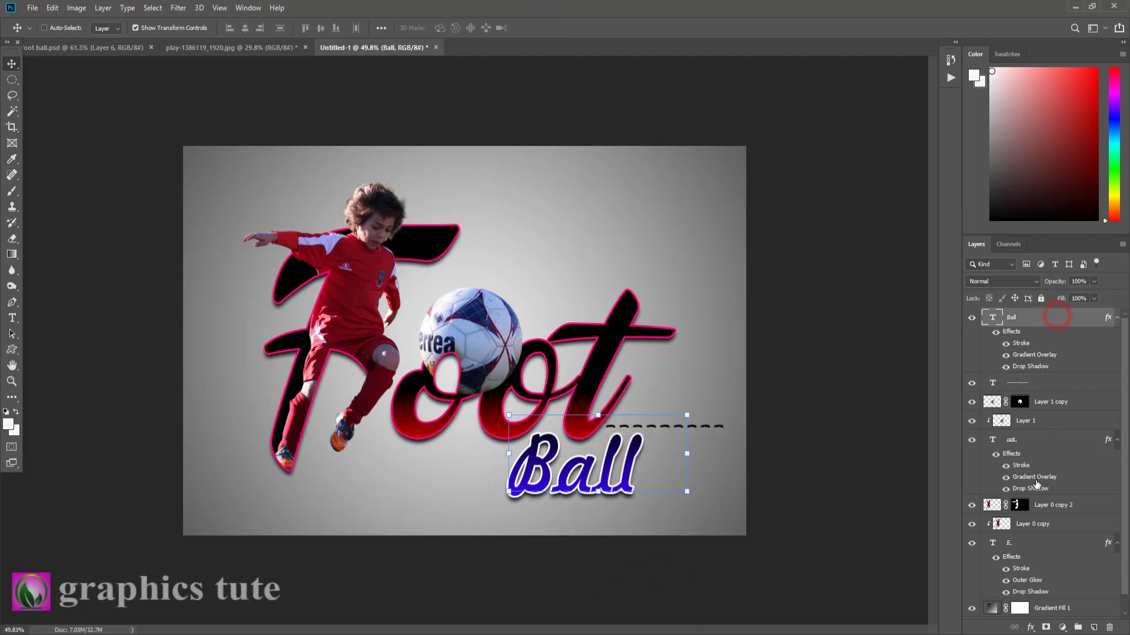
{"action": "left_click", "coordinate": [12, 382]}
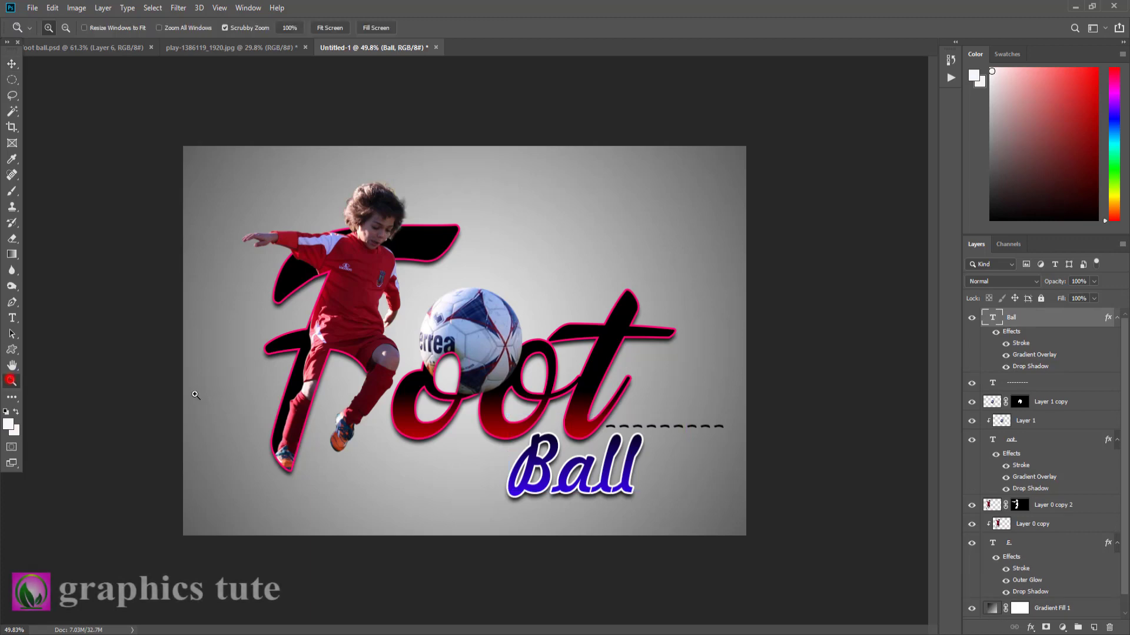
{"action": "mouse_move", "coordinate": [439, 335]}
{"action": "left_mouse_down"}
{"action": "mouse_move", "coordinate": [423, 335]}
{"action": "mouse_move", "coordinate": [438, 338]}
{"action": "left_mouse_up"}
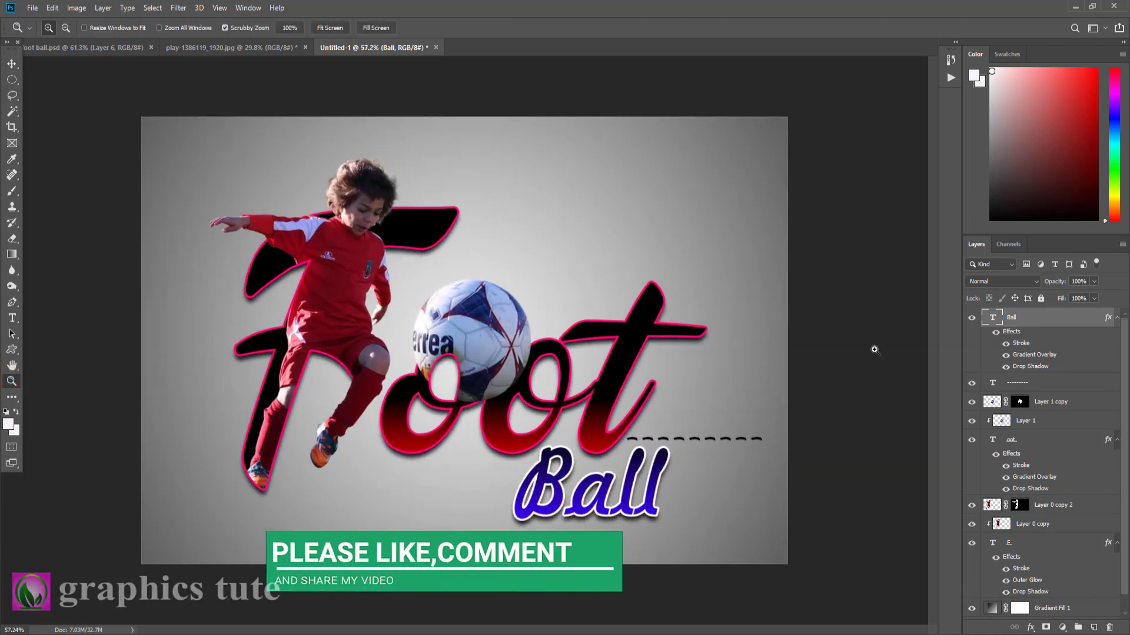
Stamp all visible layers into a new top Layer 2 blended as Linear Light
{"action": "left_click", "coordinate": [1092, 627]}
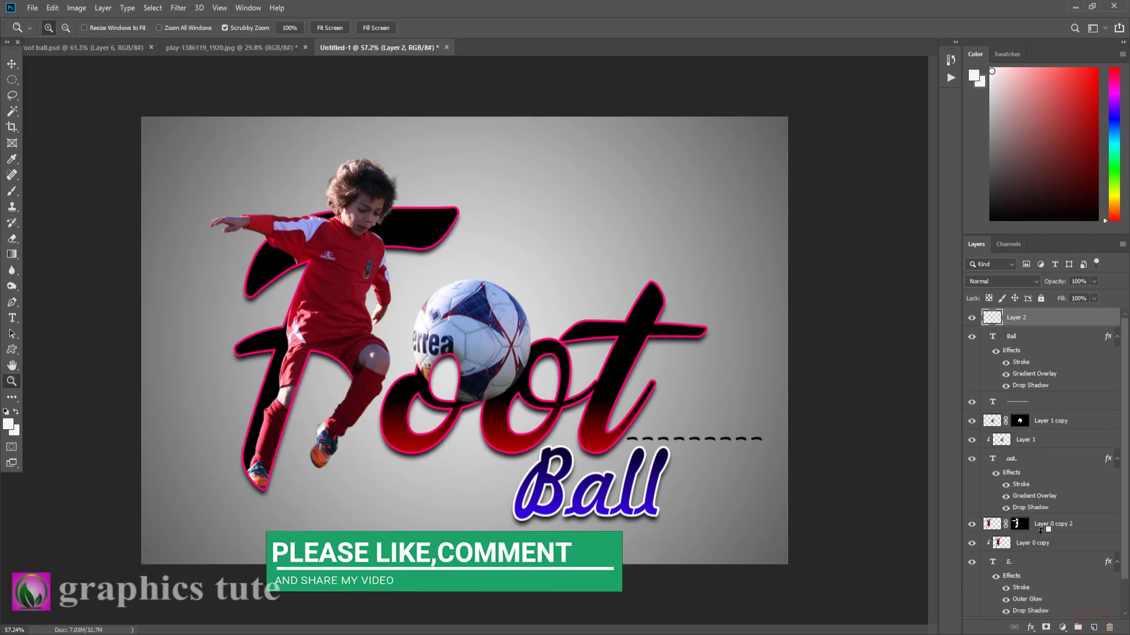
{"action": "key", "text": "ctrl+shift+alt+e"}
{"action": "left_click", "coordinate": [994, 281]}
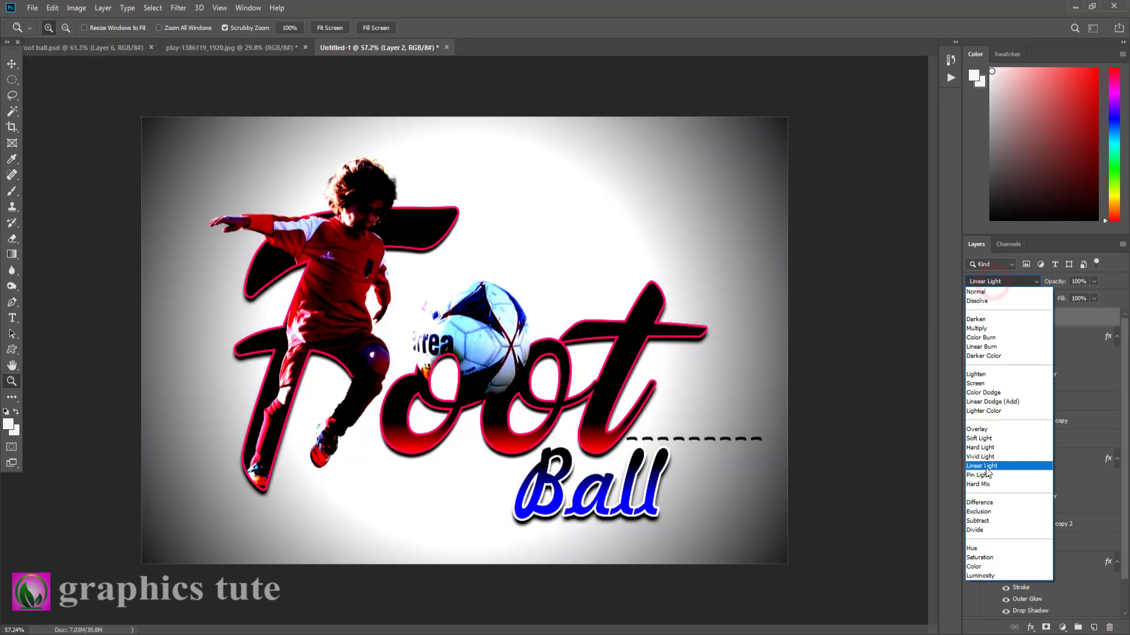
{"action": "left_click", "coordinate": [985, 468]}
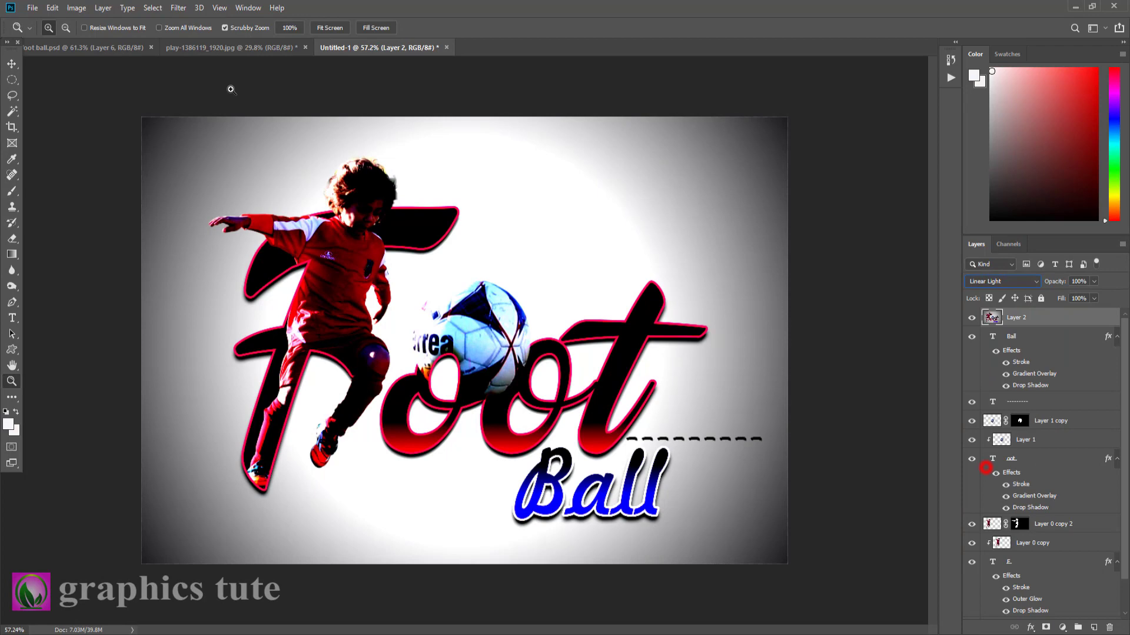
Apply High Pass to Layer 2, then toggle it and zoom in to compare sharpness
{"action": "left_click", "coordinate": [177, 8]}
{"action": "mouse_move", "coordinate": [187, 298]}
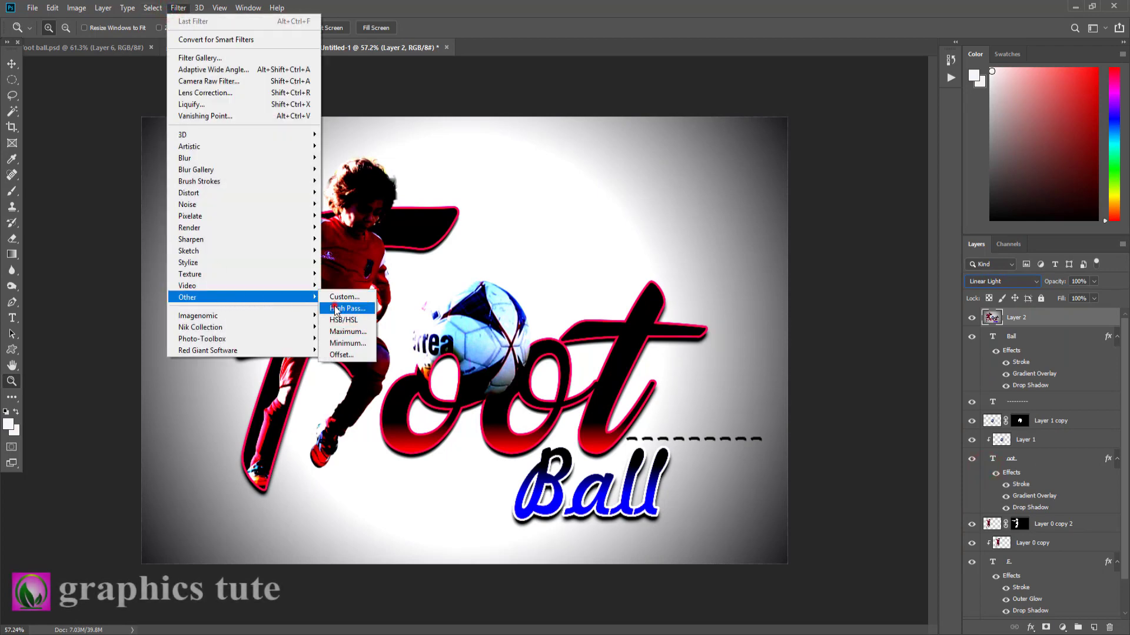
{"action": "left_click", "coordinate": [335, 310]}
{"action": "left_click", "coordinate": [619, 157]}
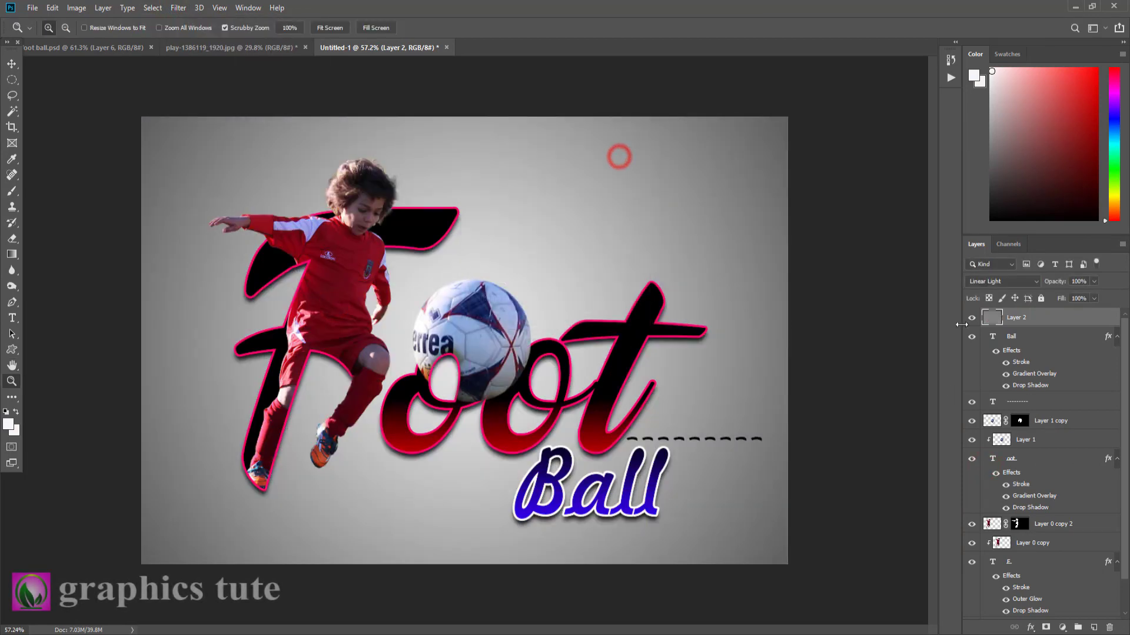
{"action": "left_click", "coordinate": [970, 319]}
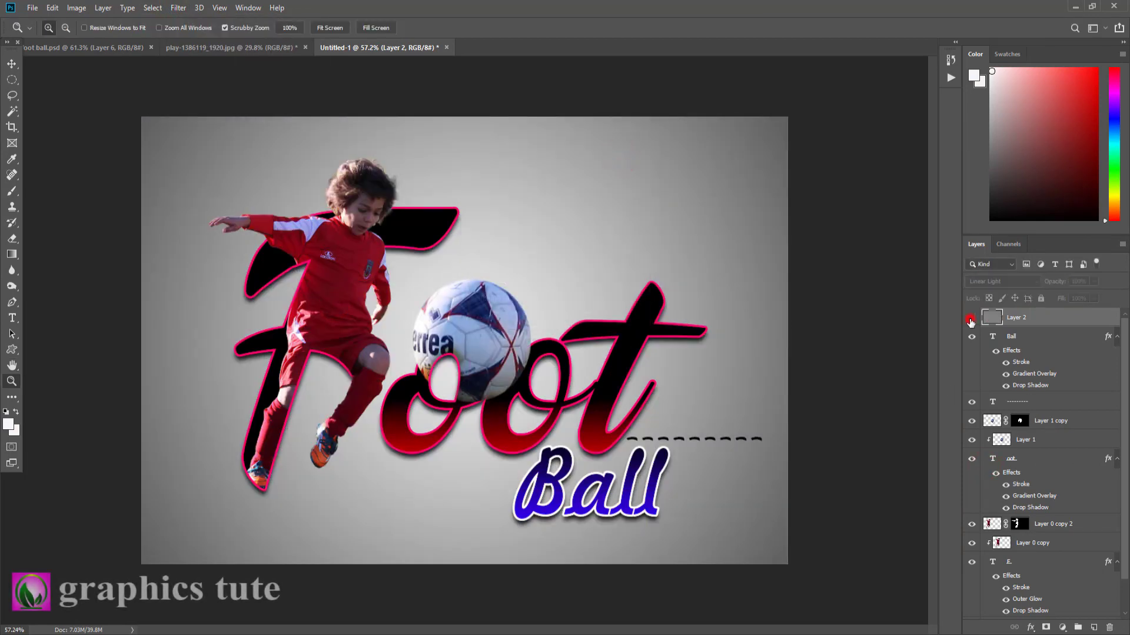
{"action": "left_click", "coordinate": [129, 49]}
{"action": "left_click", "coordinate": [345, 48]}
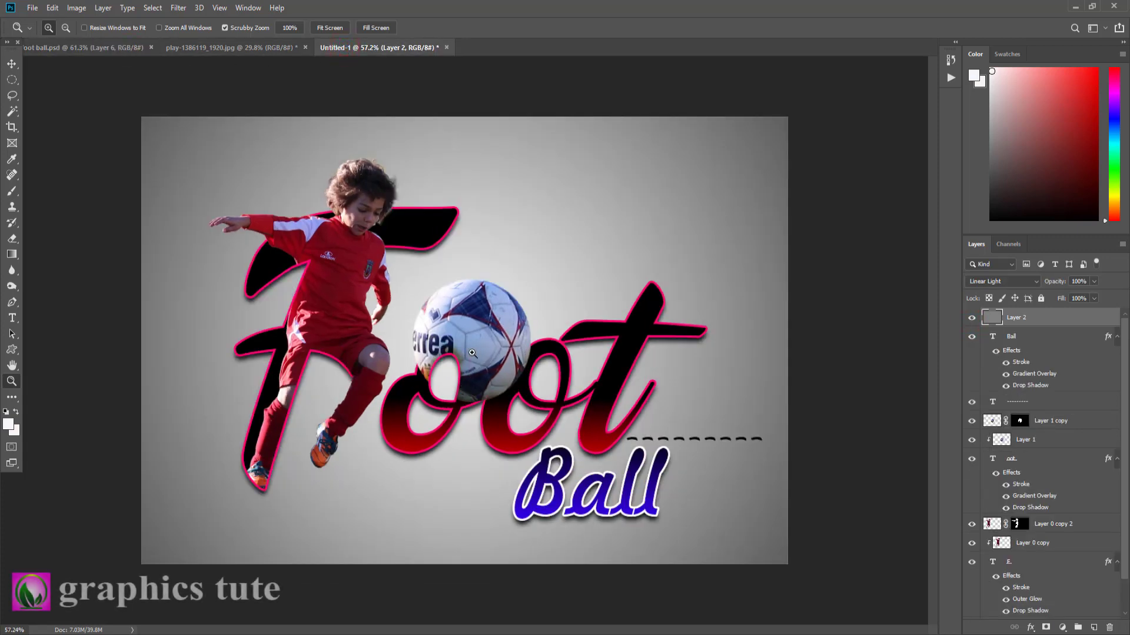
{"action": "left_click_drag", "start_coordinate": [471, 353], "coordinate": [464, 329]}
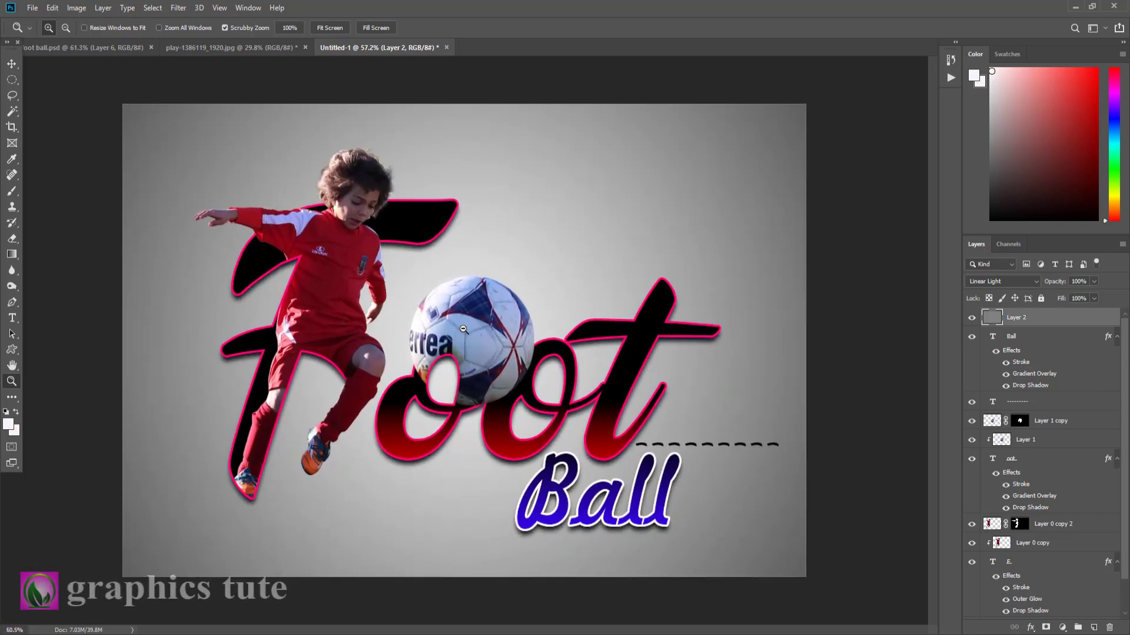